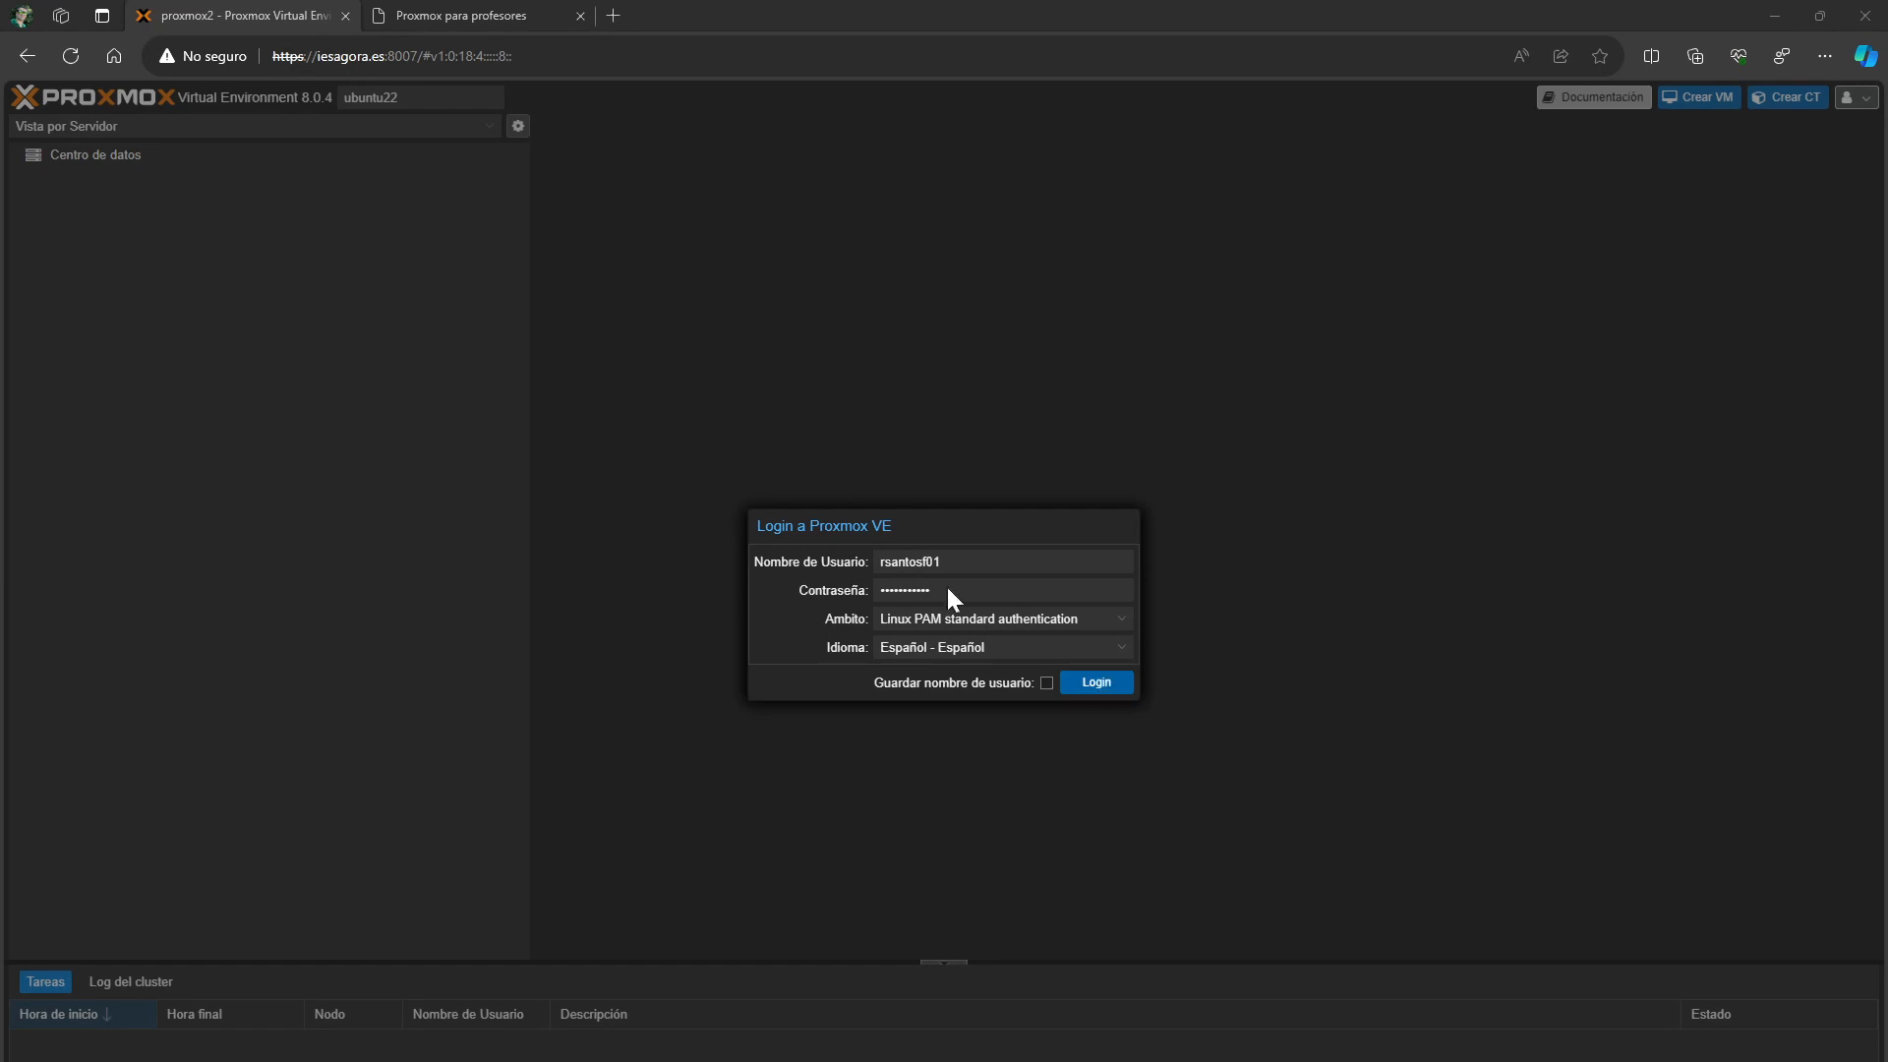
Log in to Proxmox VE with the filled-in credentials and expand the proxmox2 node in the server tree
click(1096, 684)
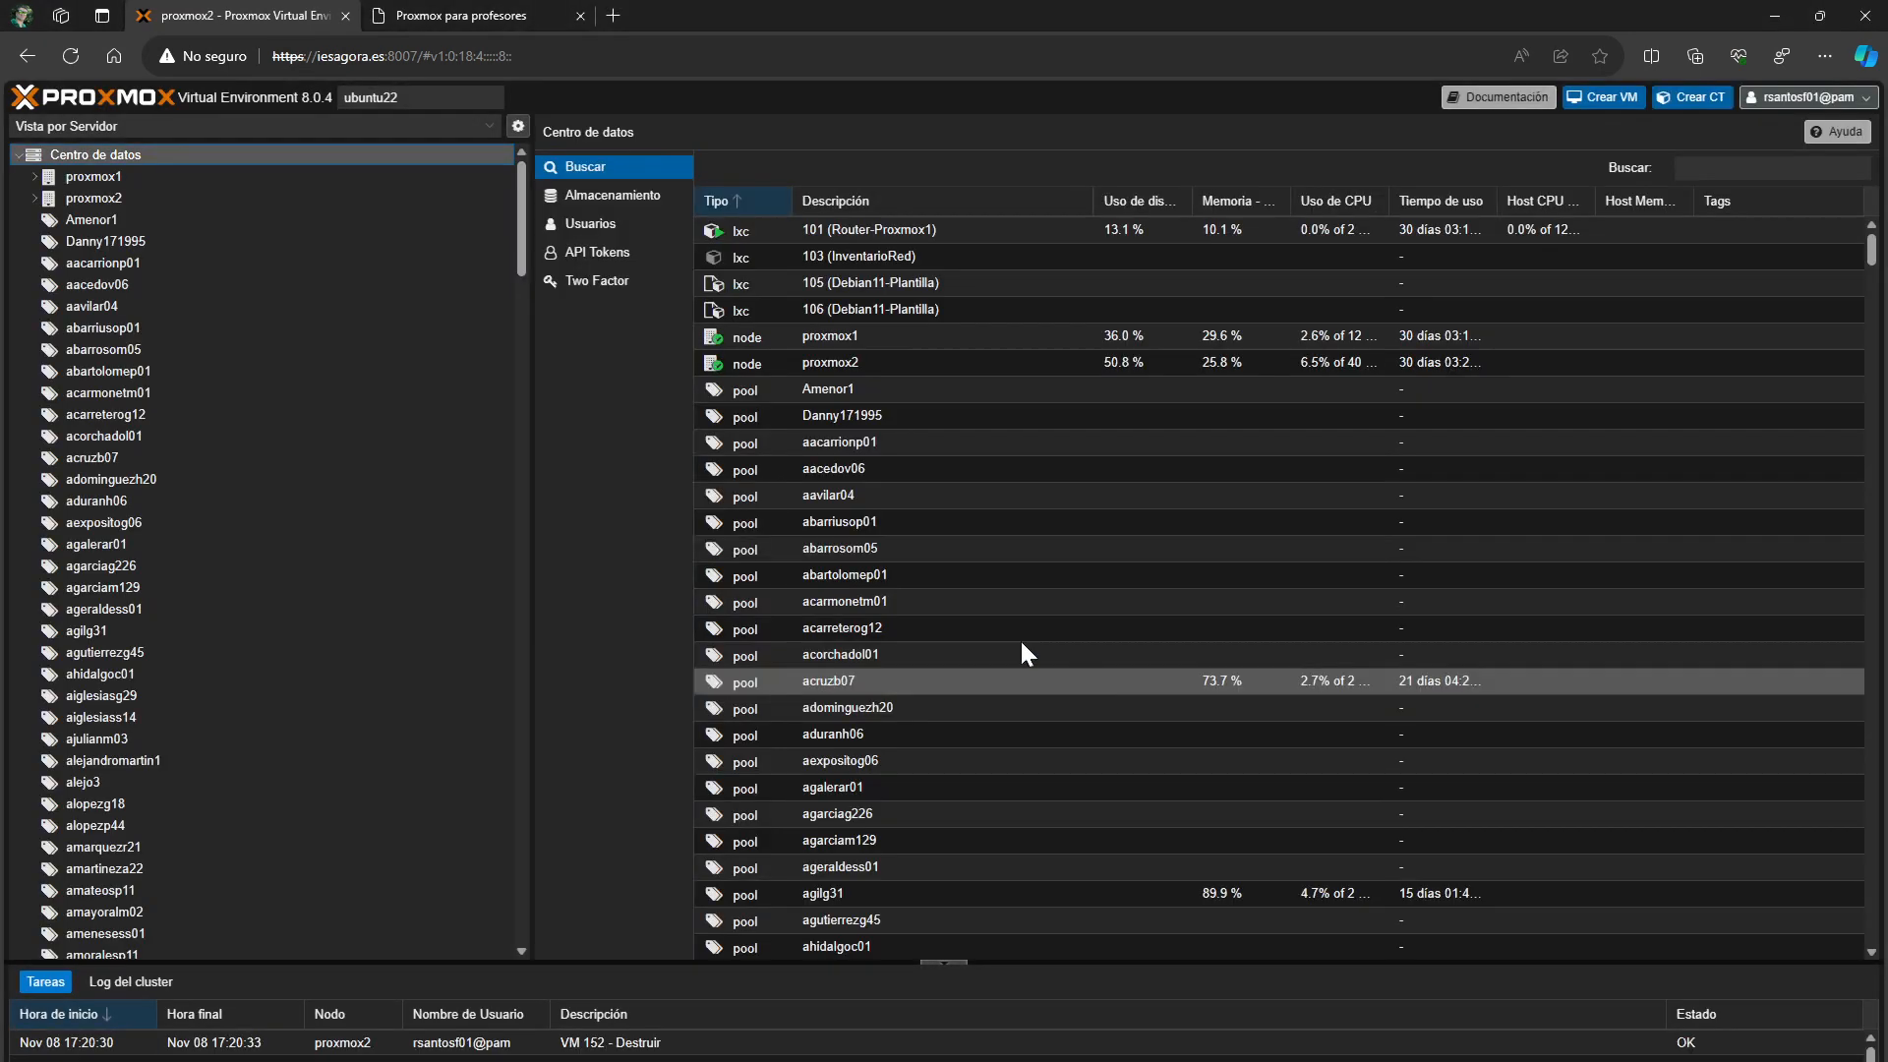
click(41, 196)
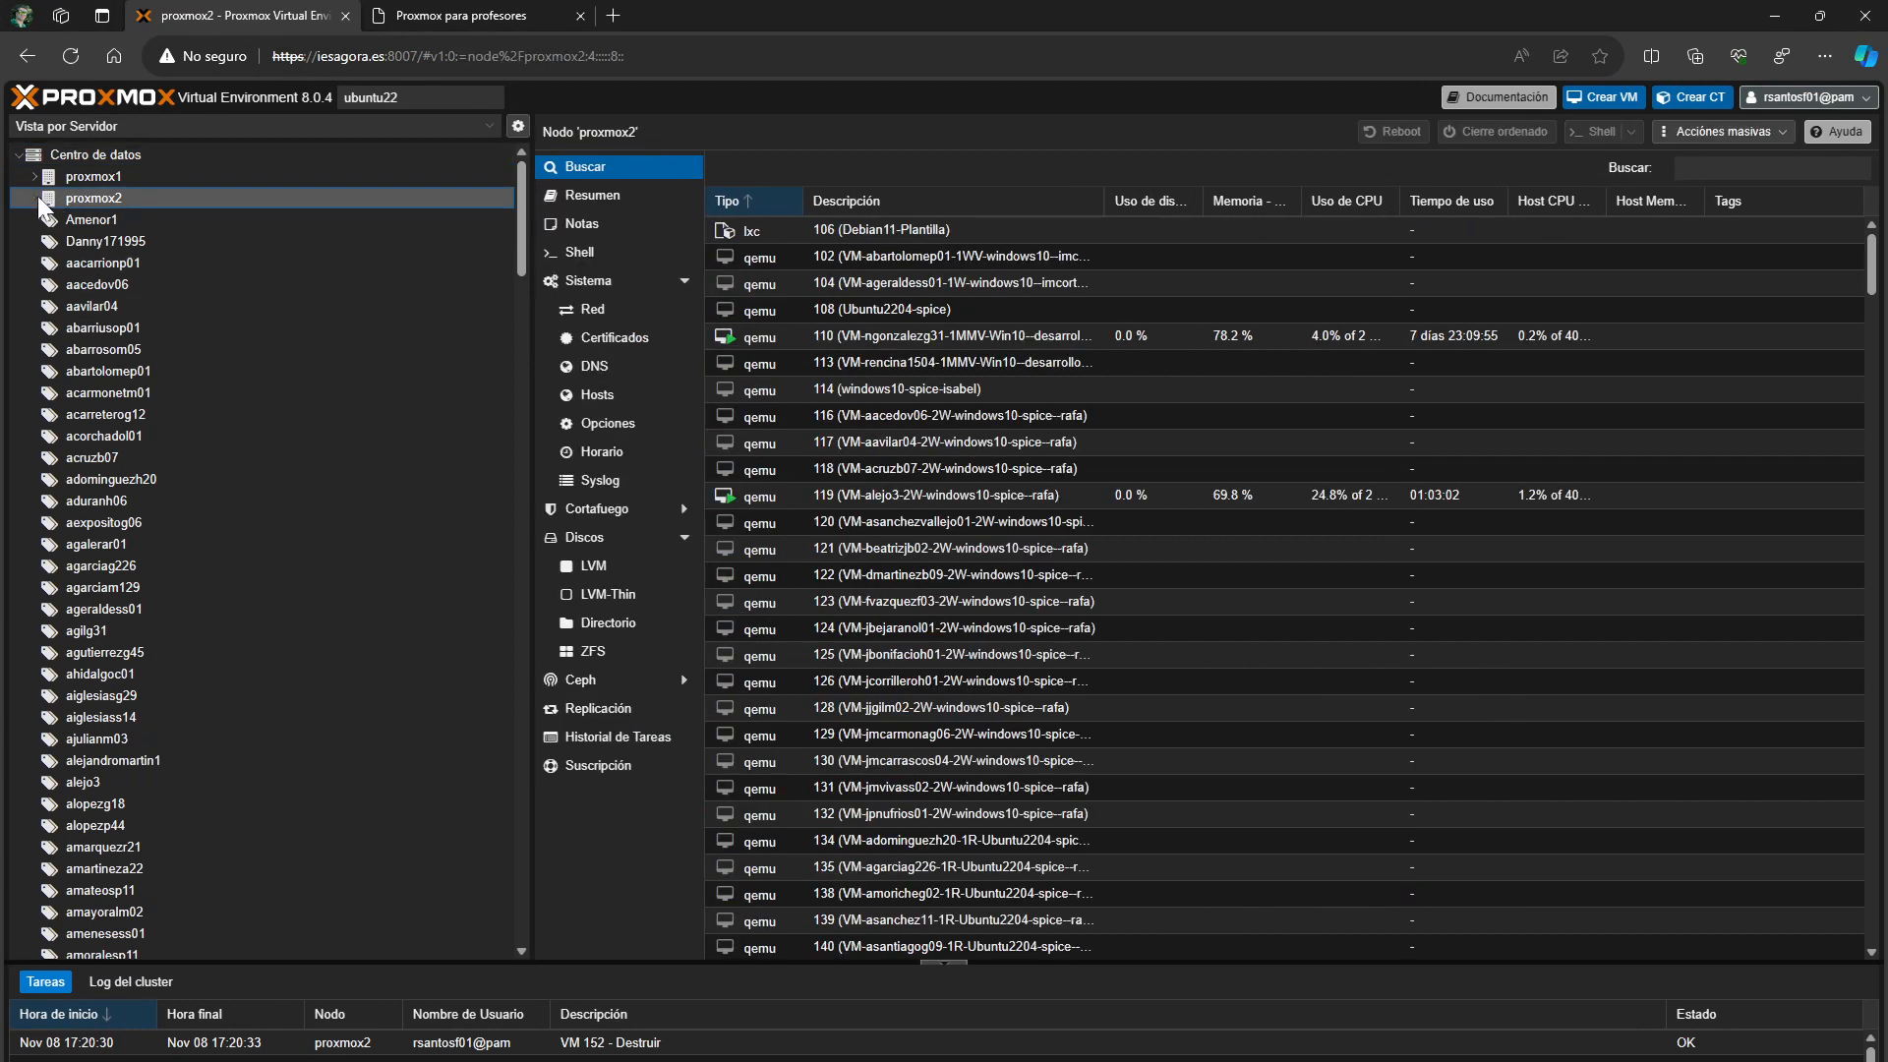
click(37, 197)
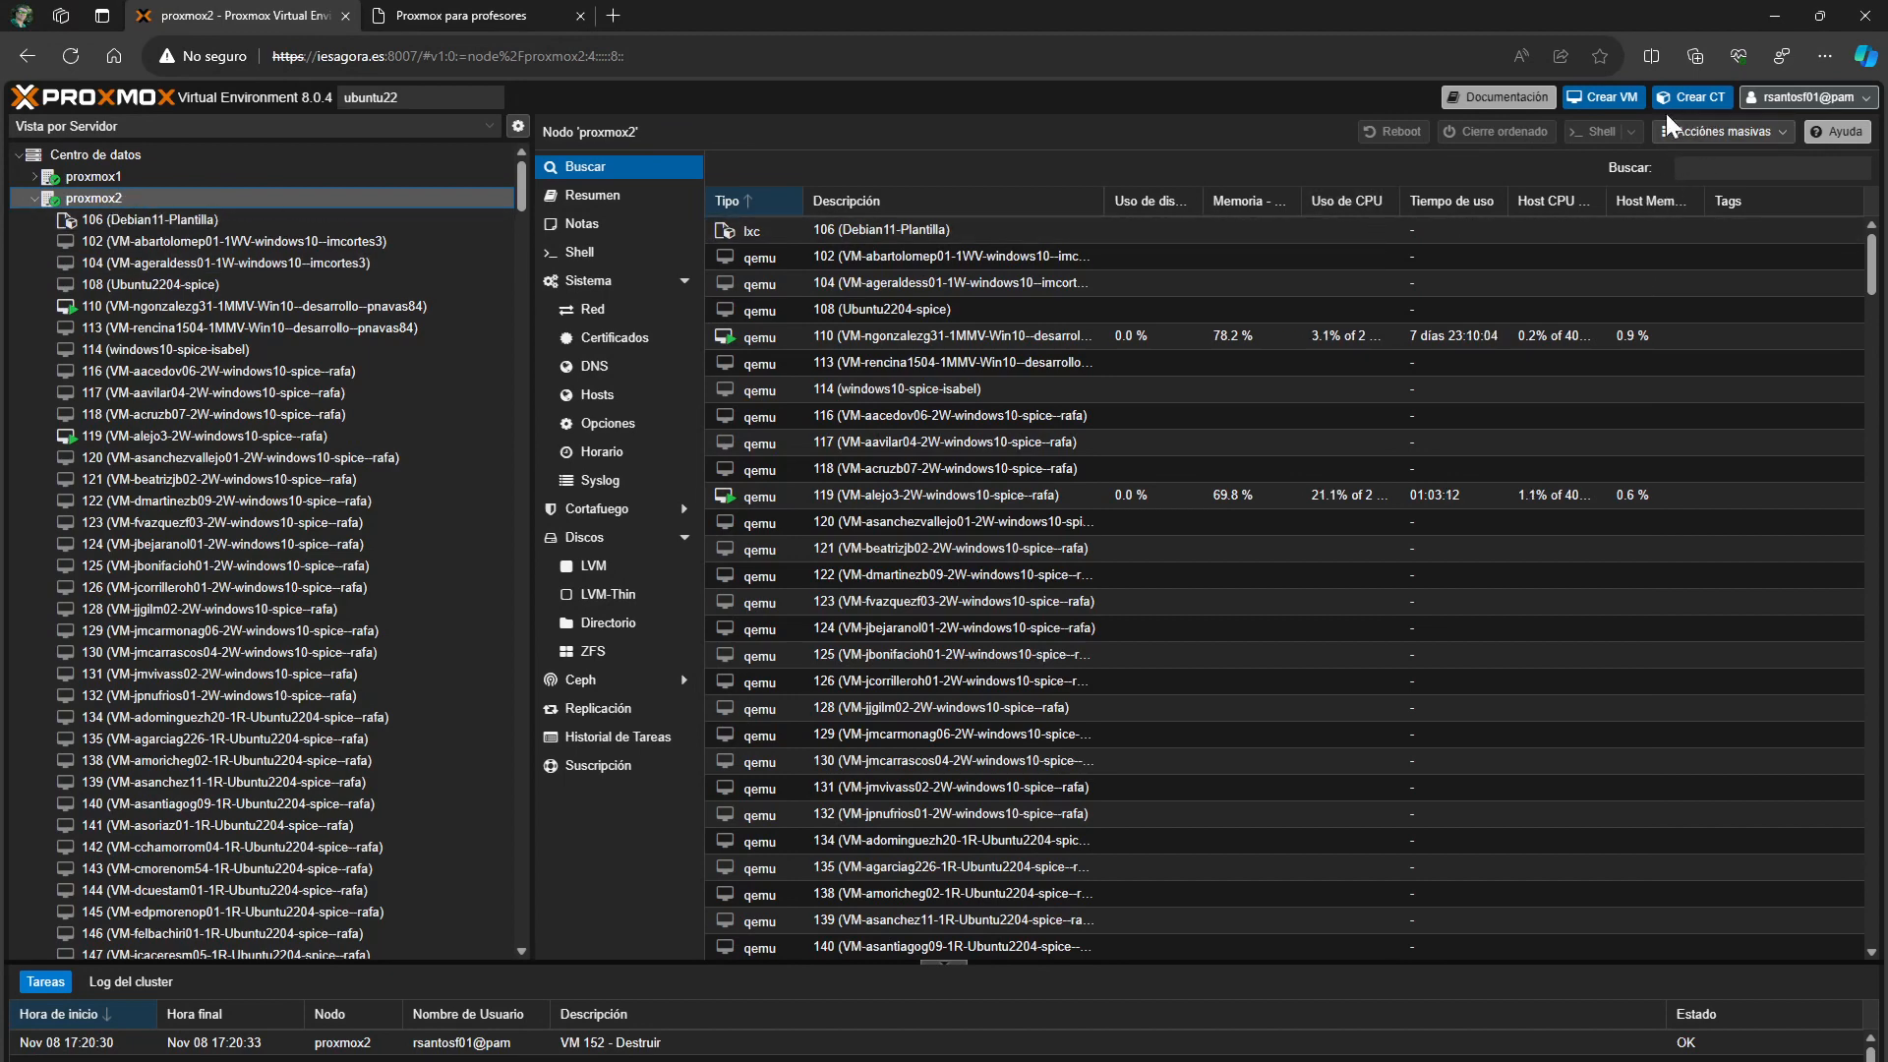
Start creating a virtual machine on proxmox2 named Ubuntu22-install, leaving its resource pool empty
click(1611, 98)
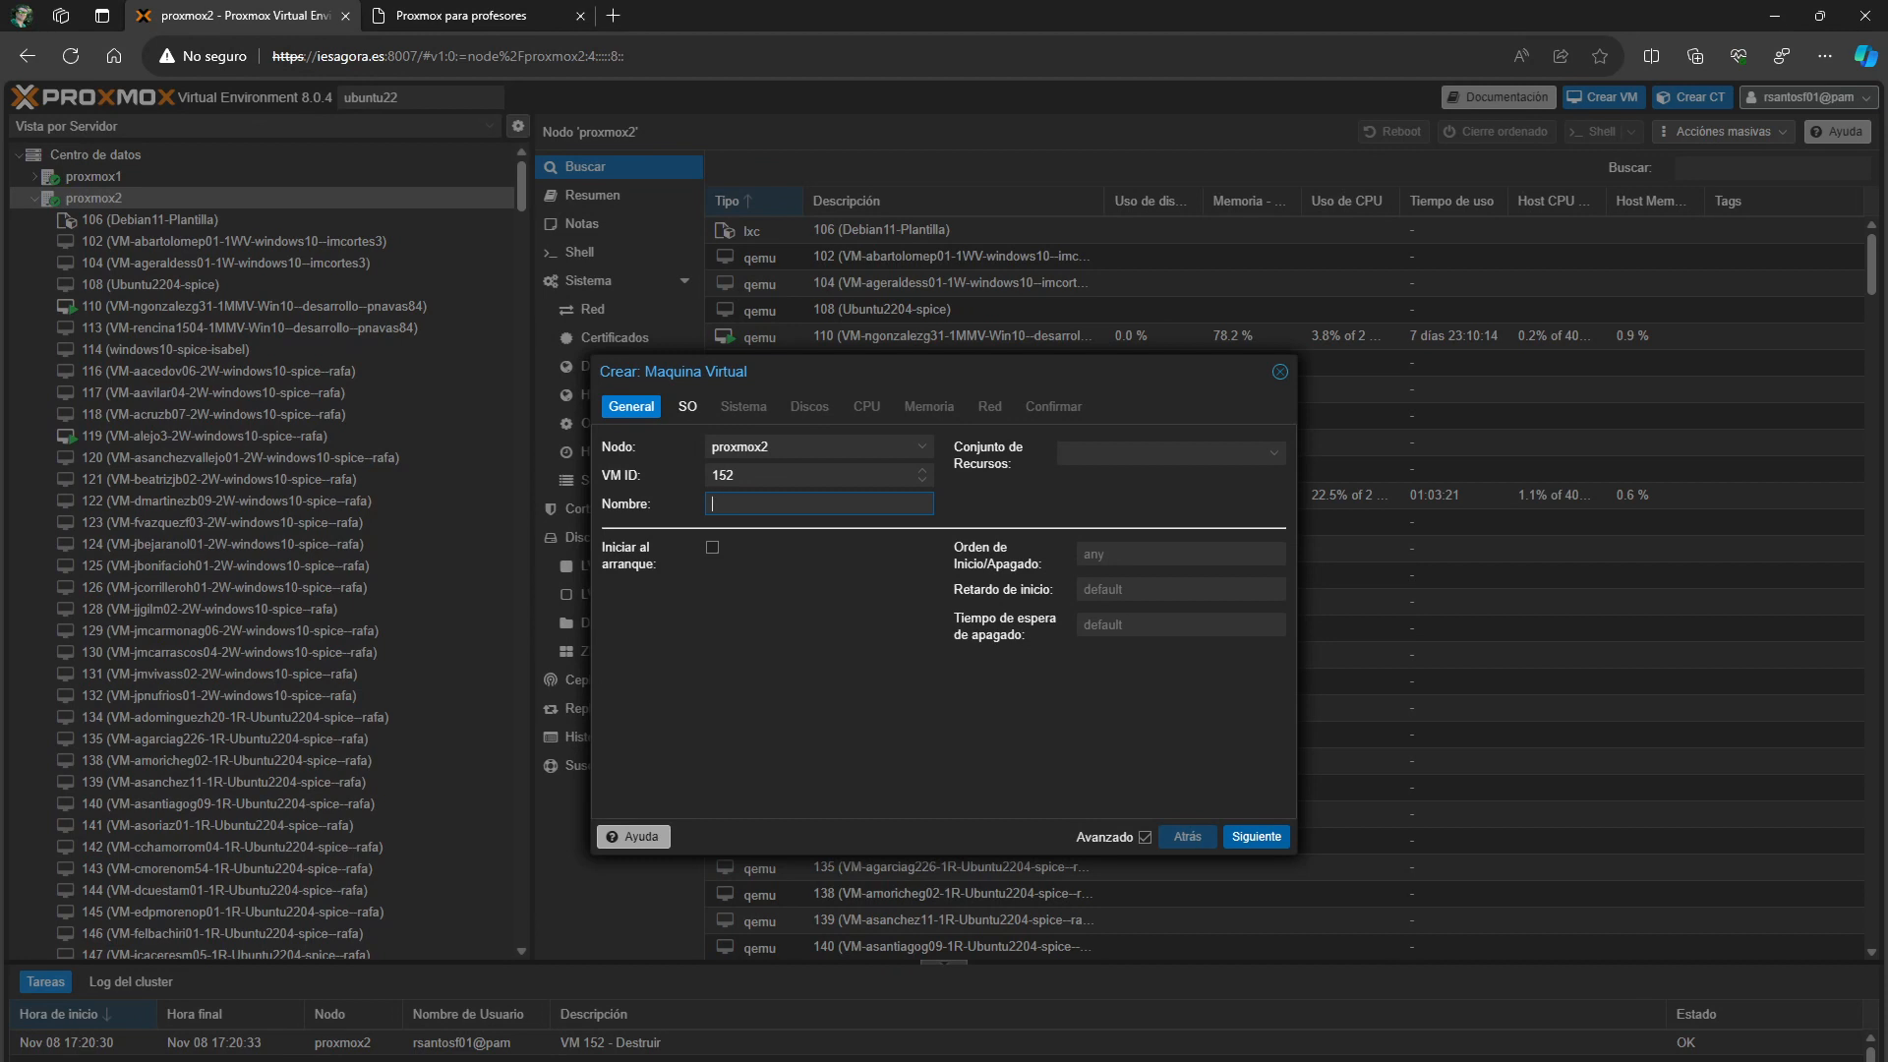
text(Ubuntu22-install)
click(1274, 458)
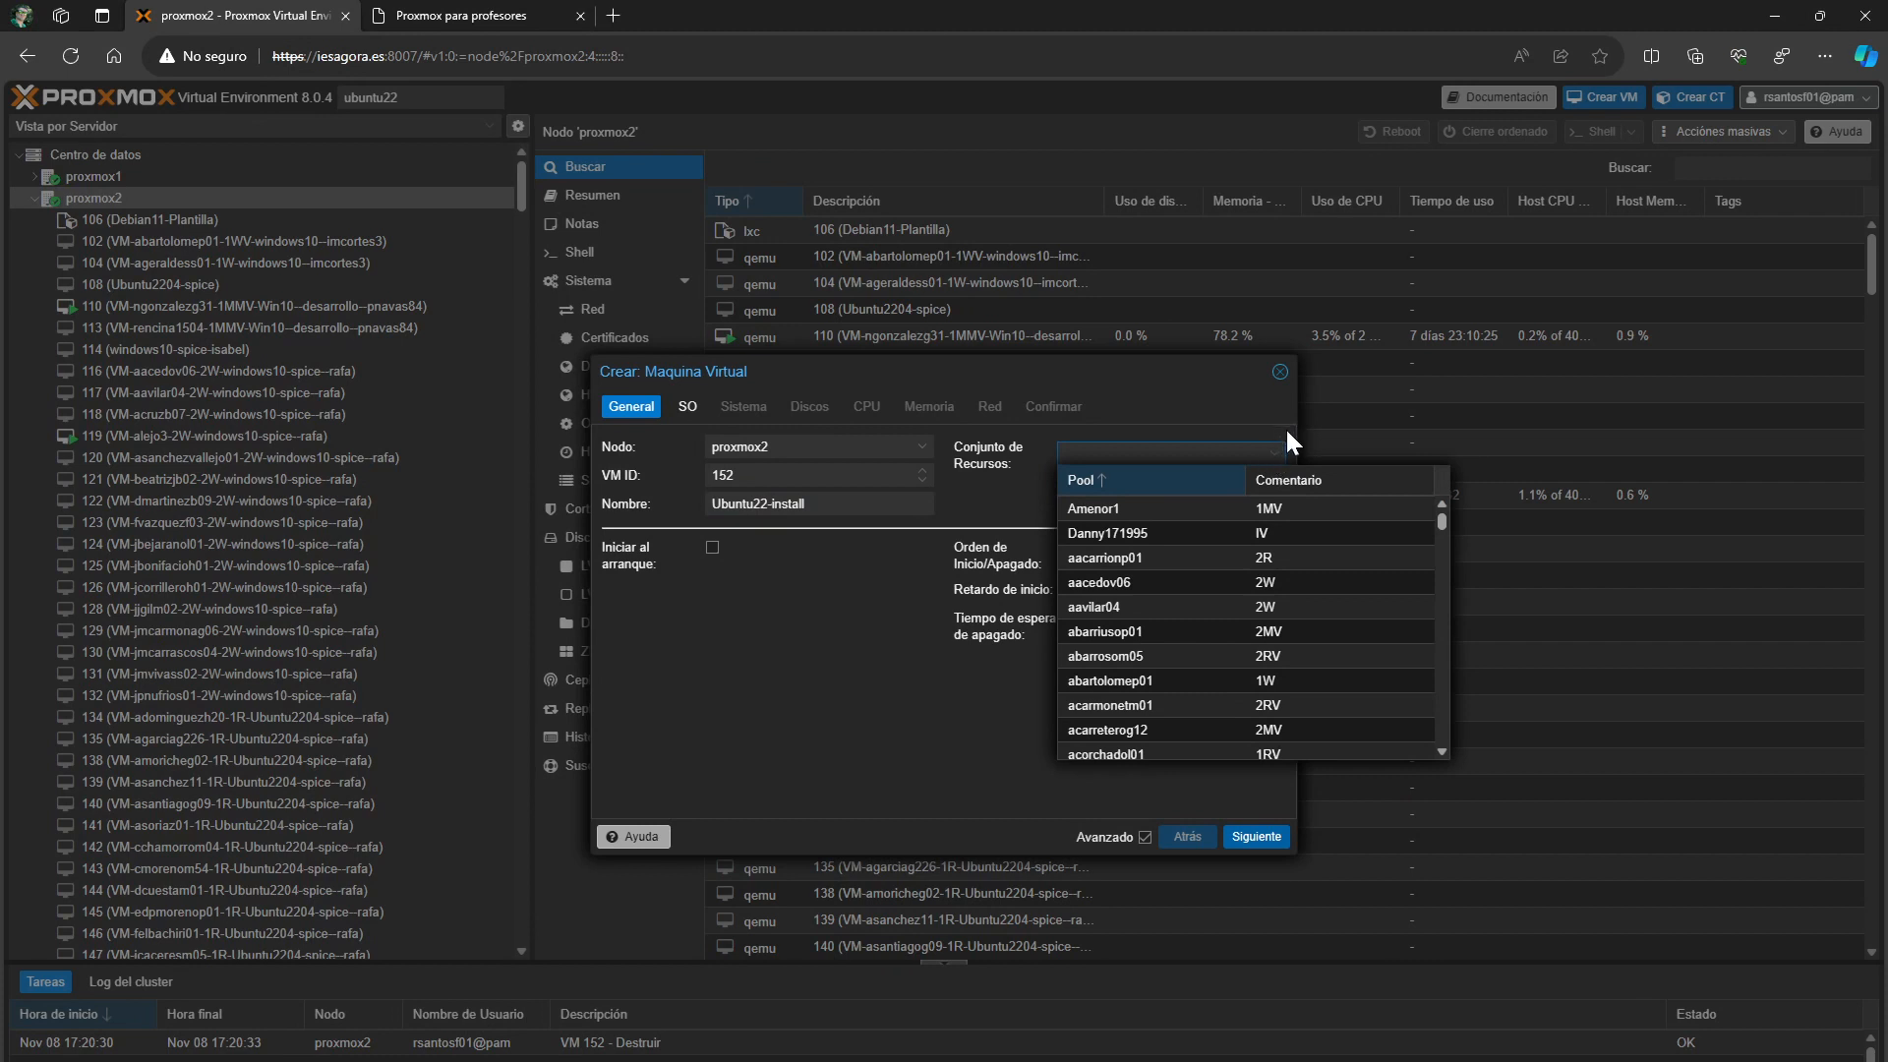
click(1284, 427)
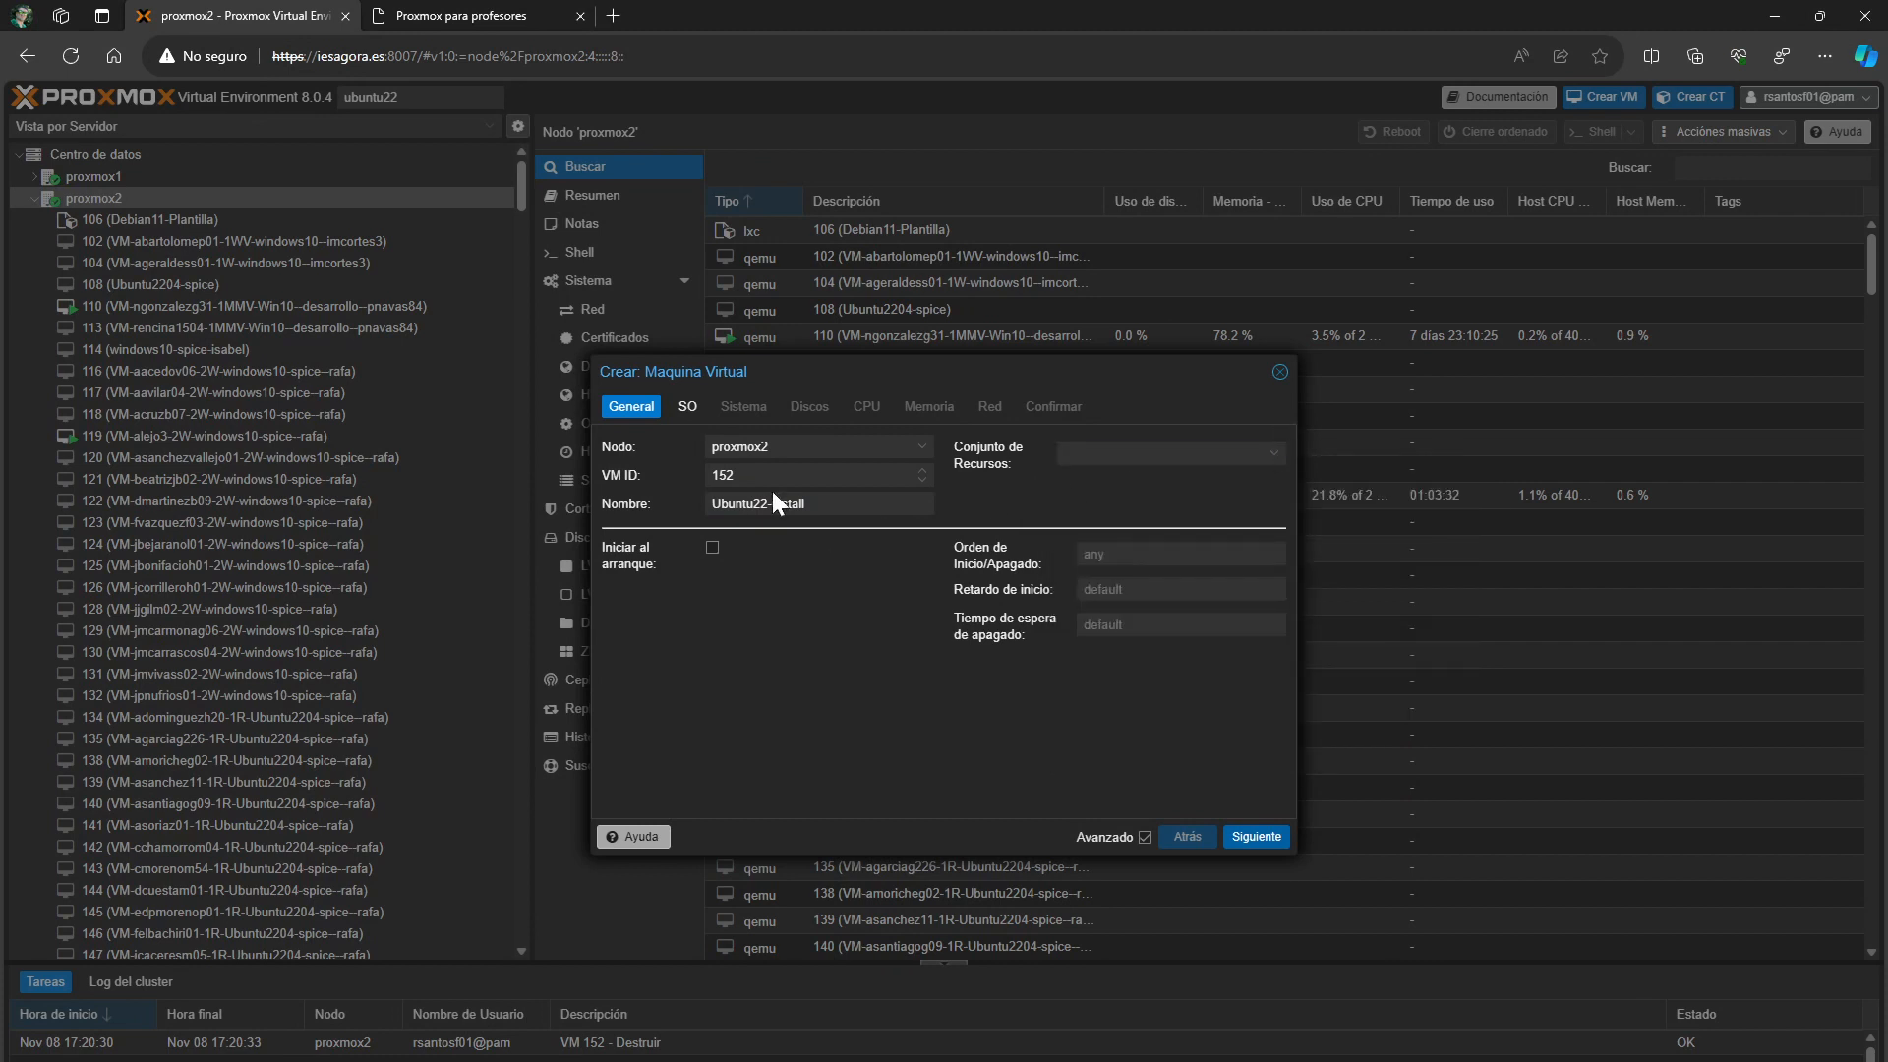
Choose ubuntu-22.04.3-live-server-amd64.iso as the VM's installation image, with guest type Linux and version 6.x - 2.6 Kernel
click(706, 409)
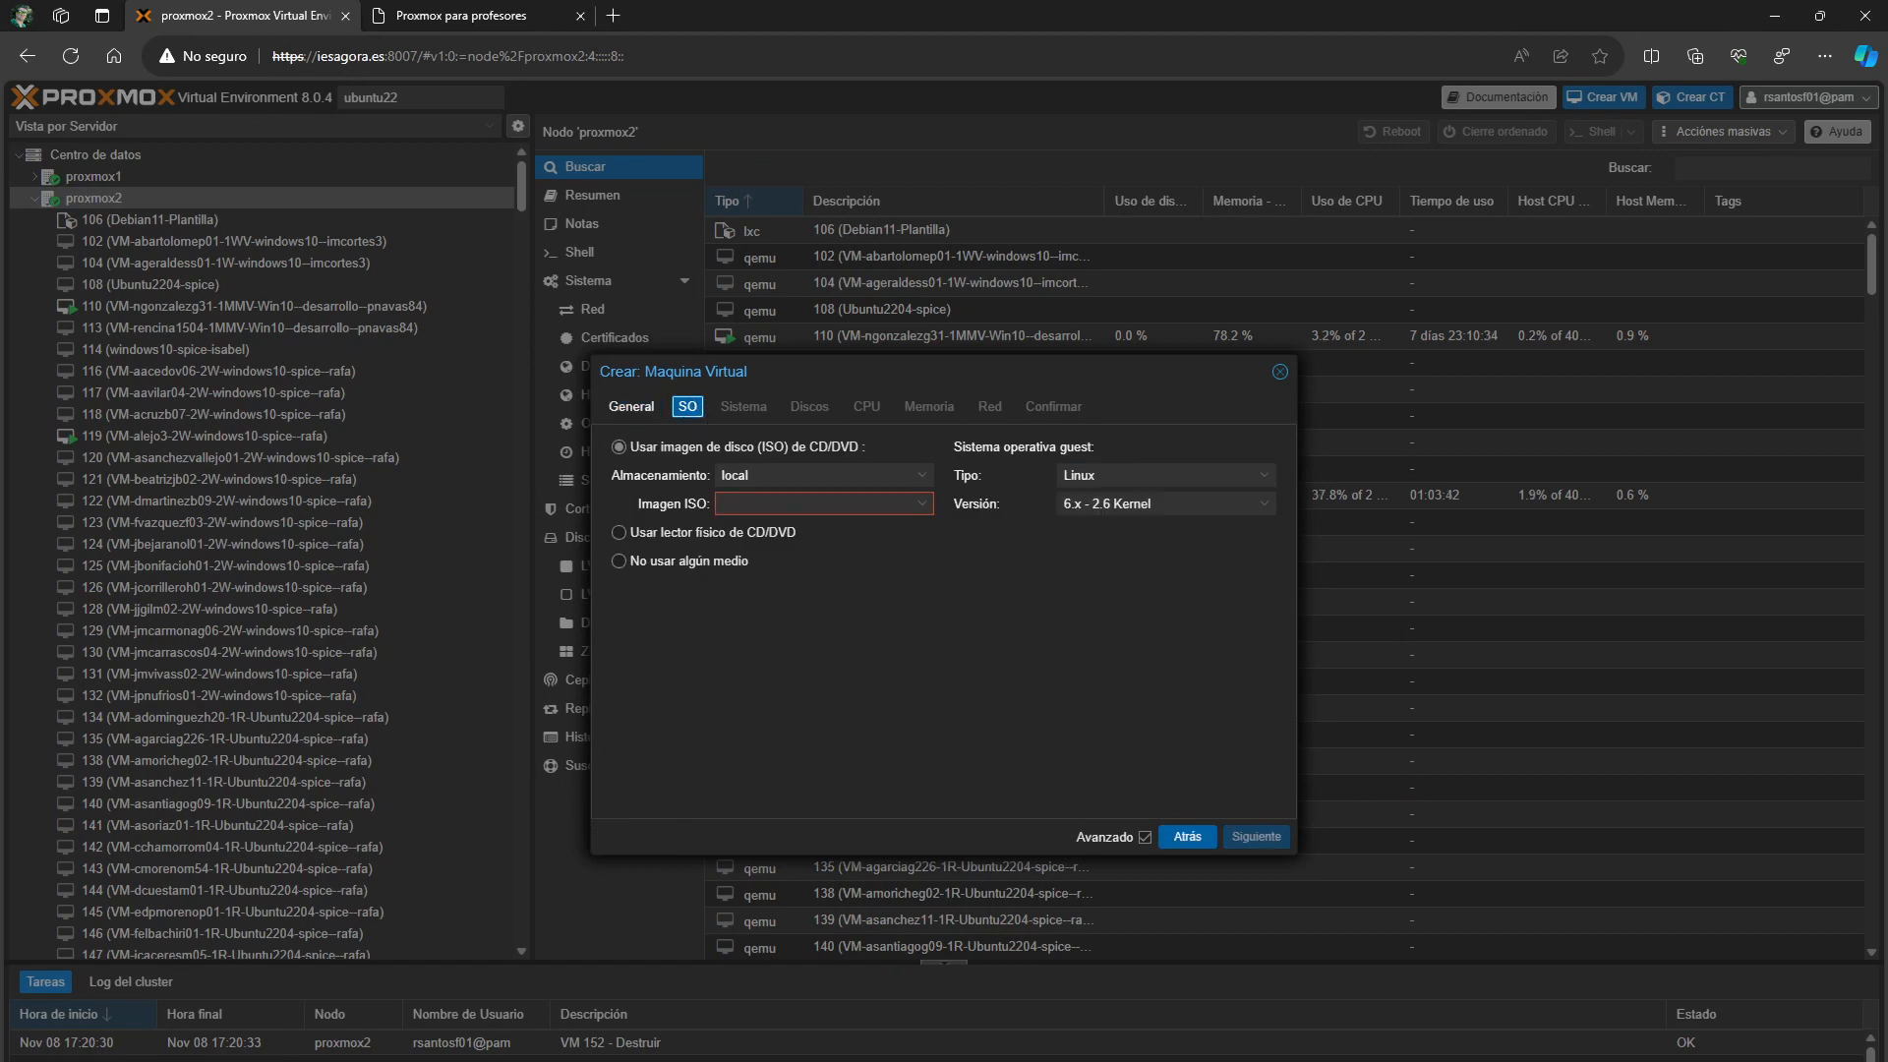
click(919, 505)
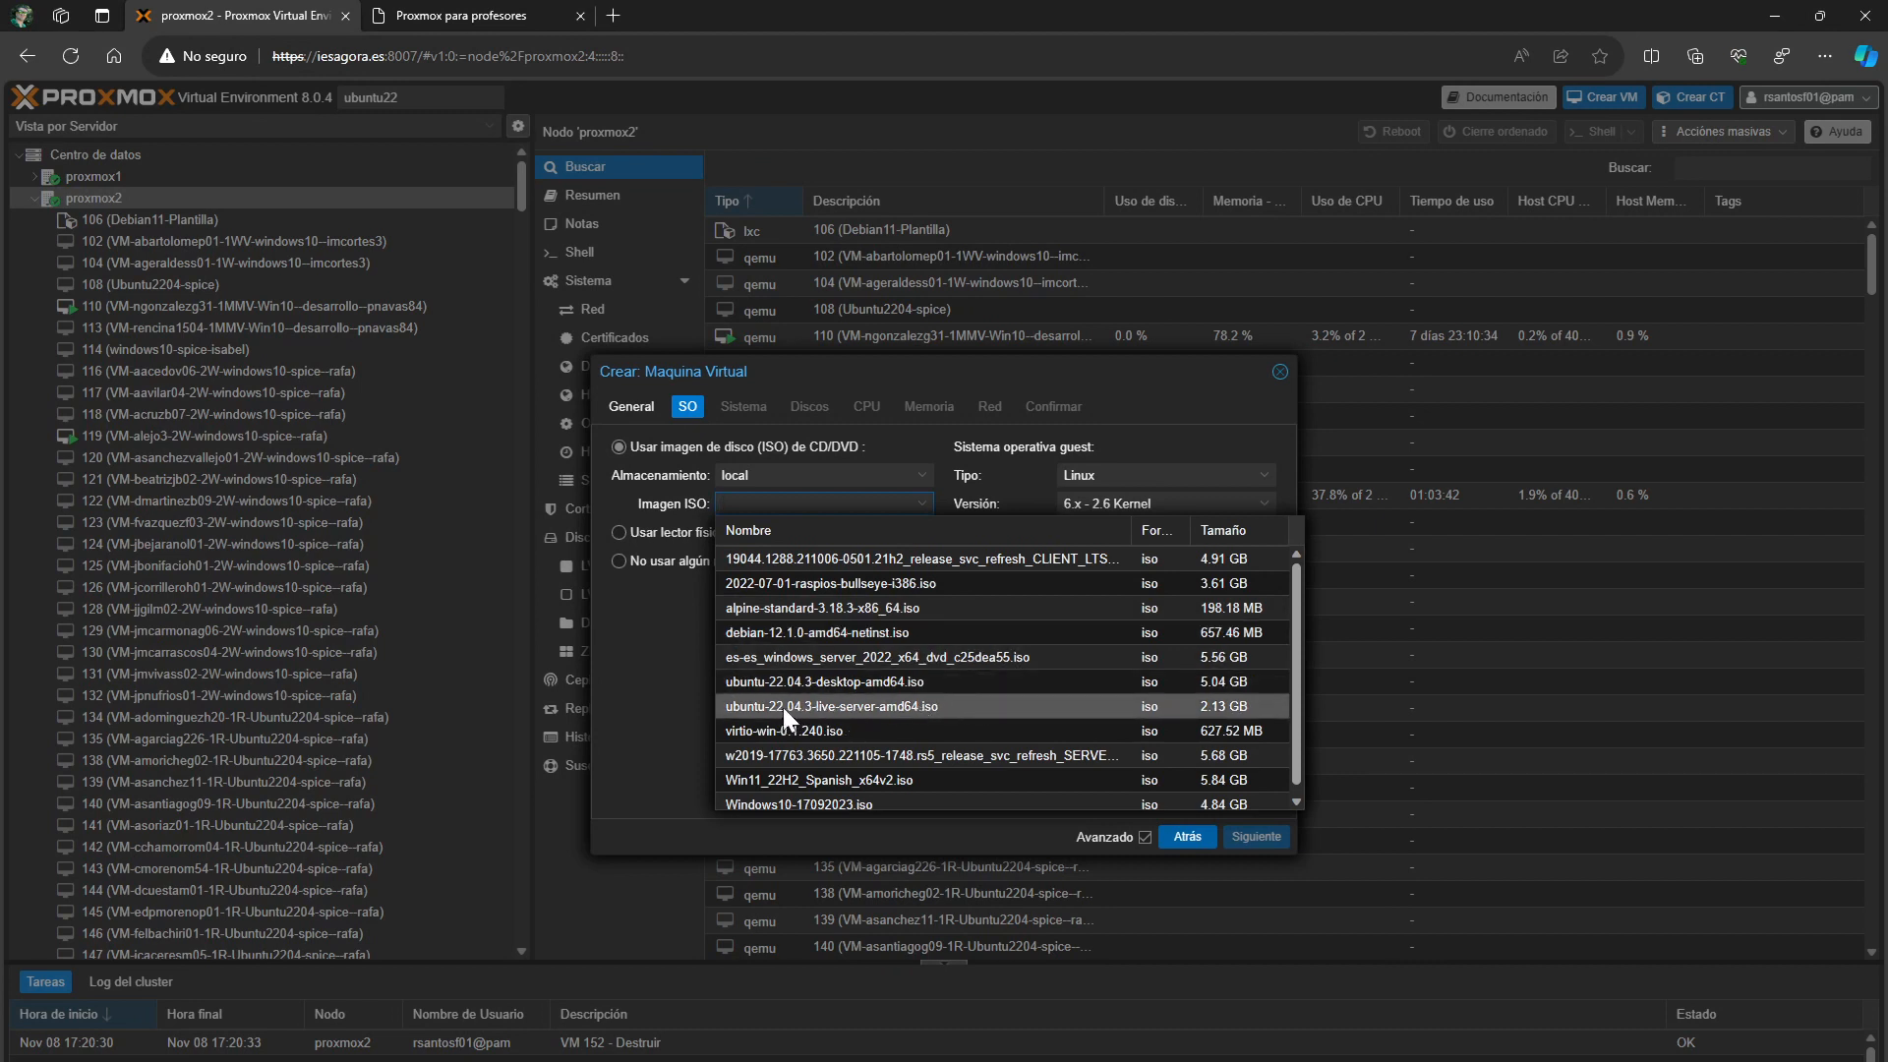
click(889, 707)
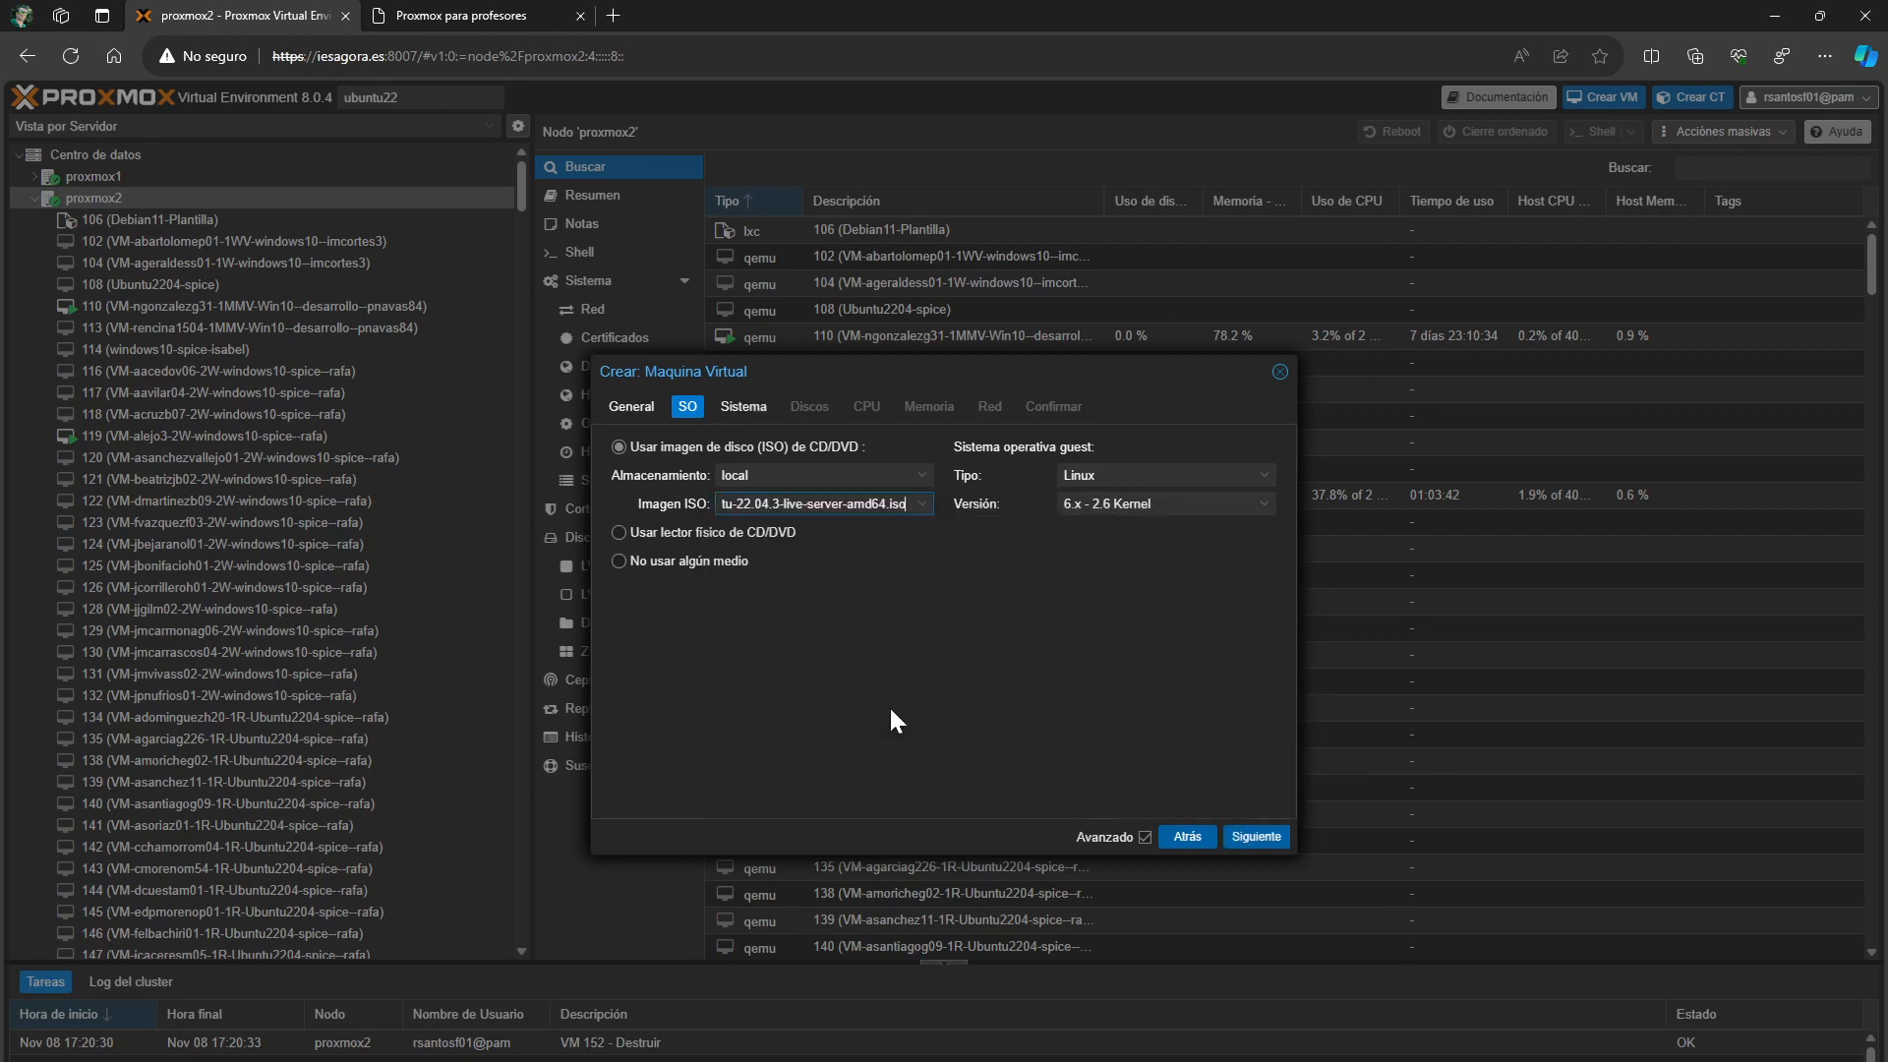
click(1267, 478)
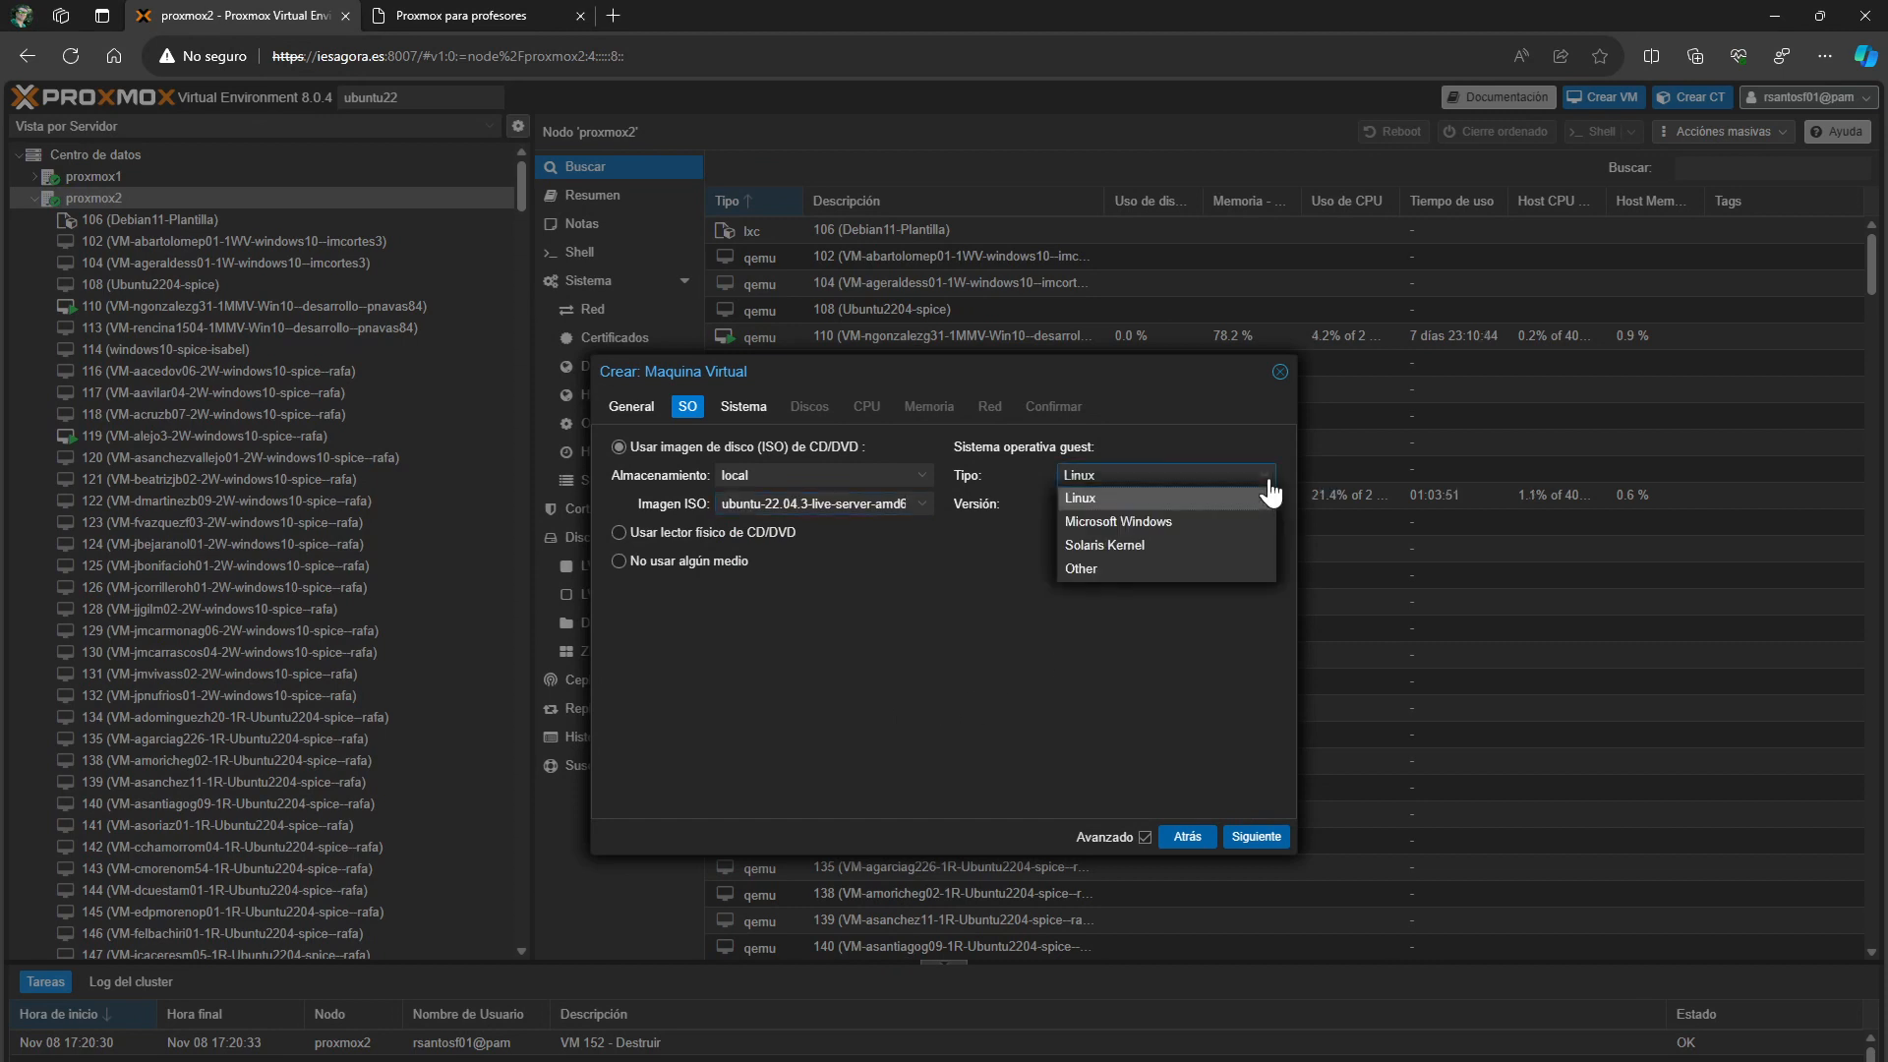
click(1267, 481)
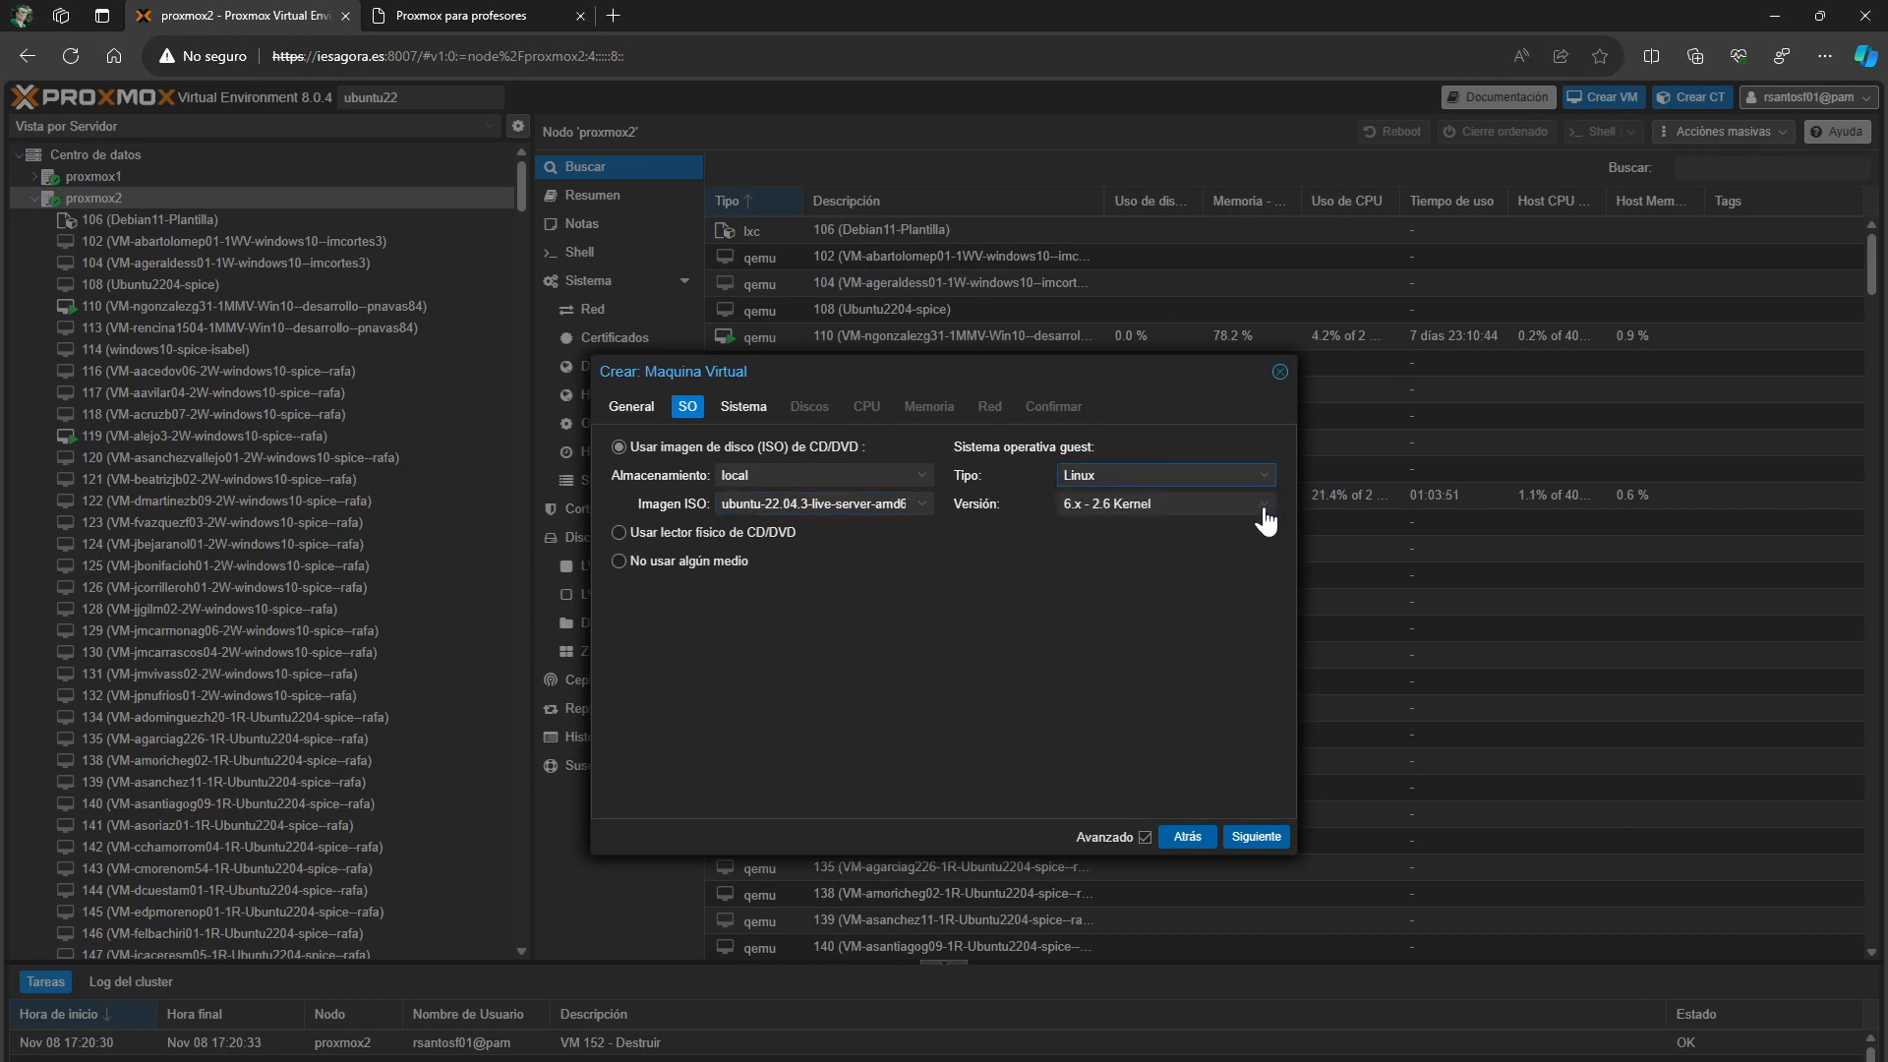
click(1263, 506)
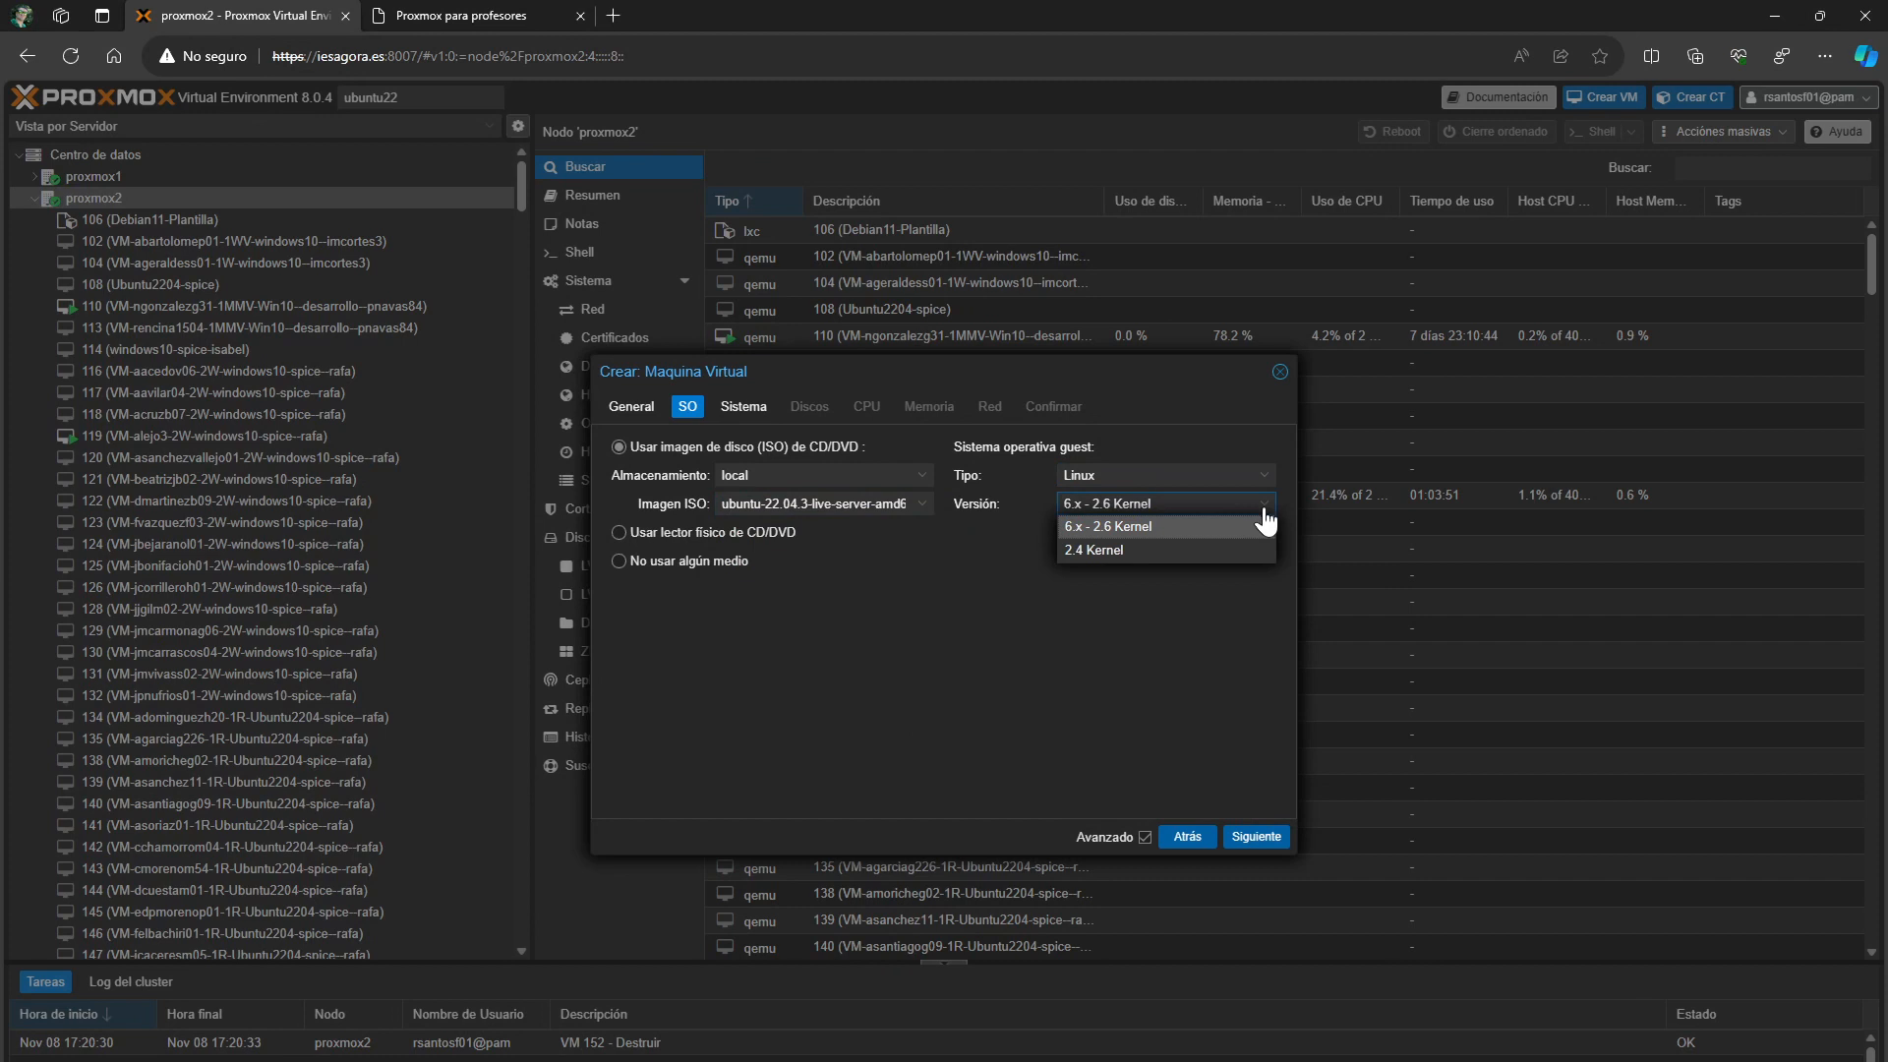
click(1097, 526)
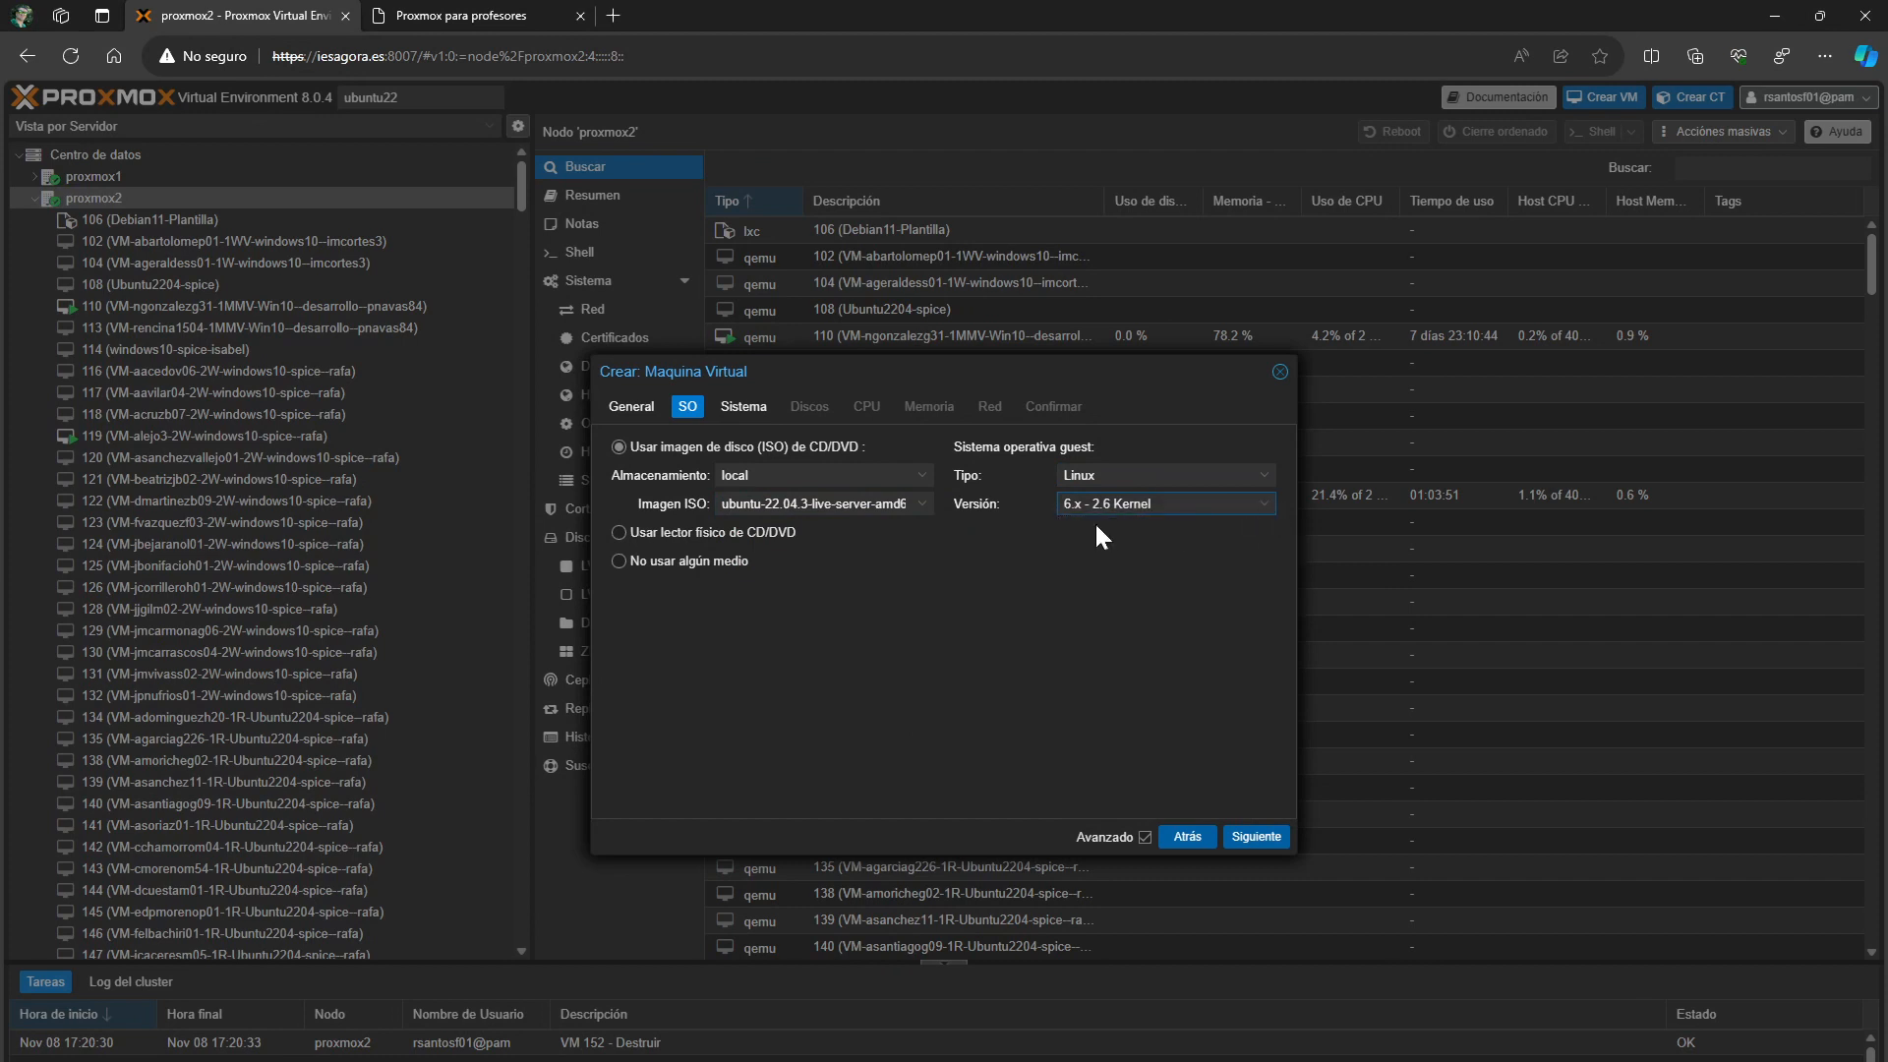
Set the VM's graphics card to VirtIO-GPU and machine type to q35, keeping the VirtIO SCSI single controller
click(745, 409)
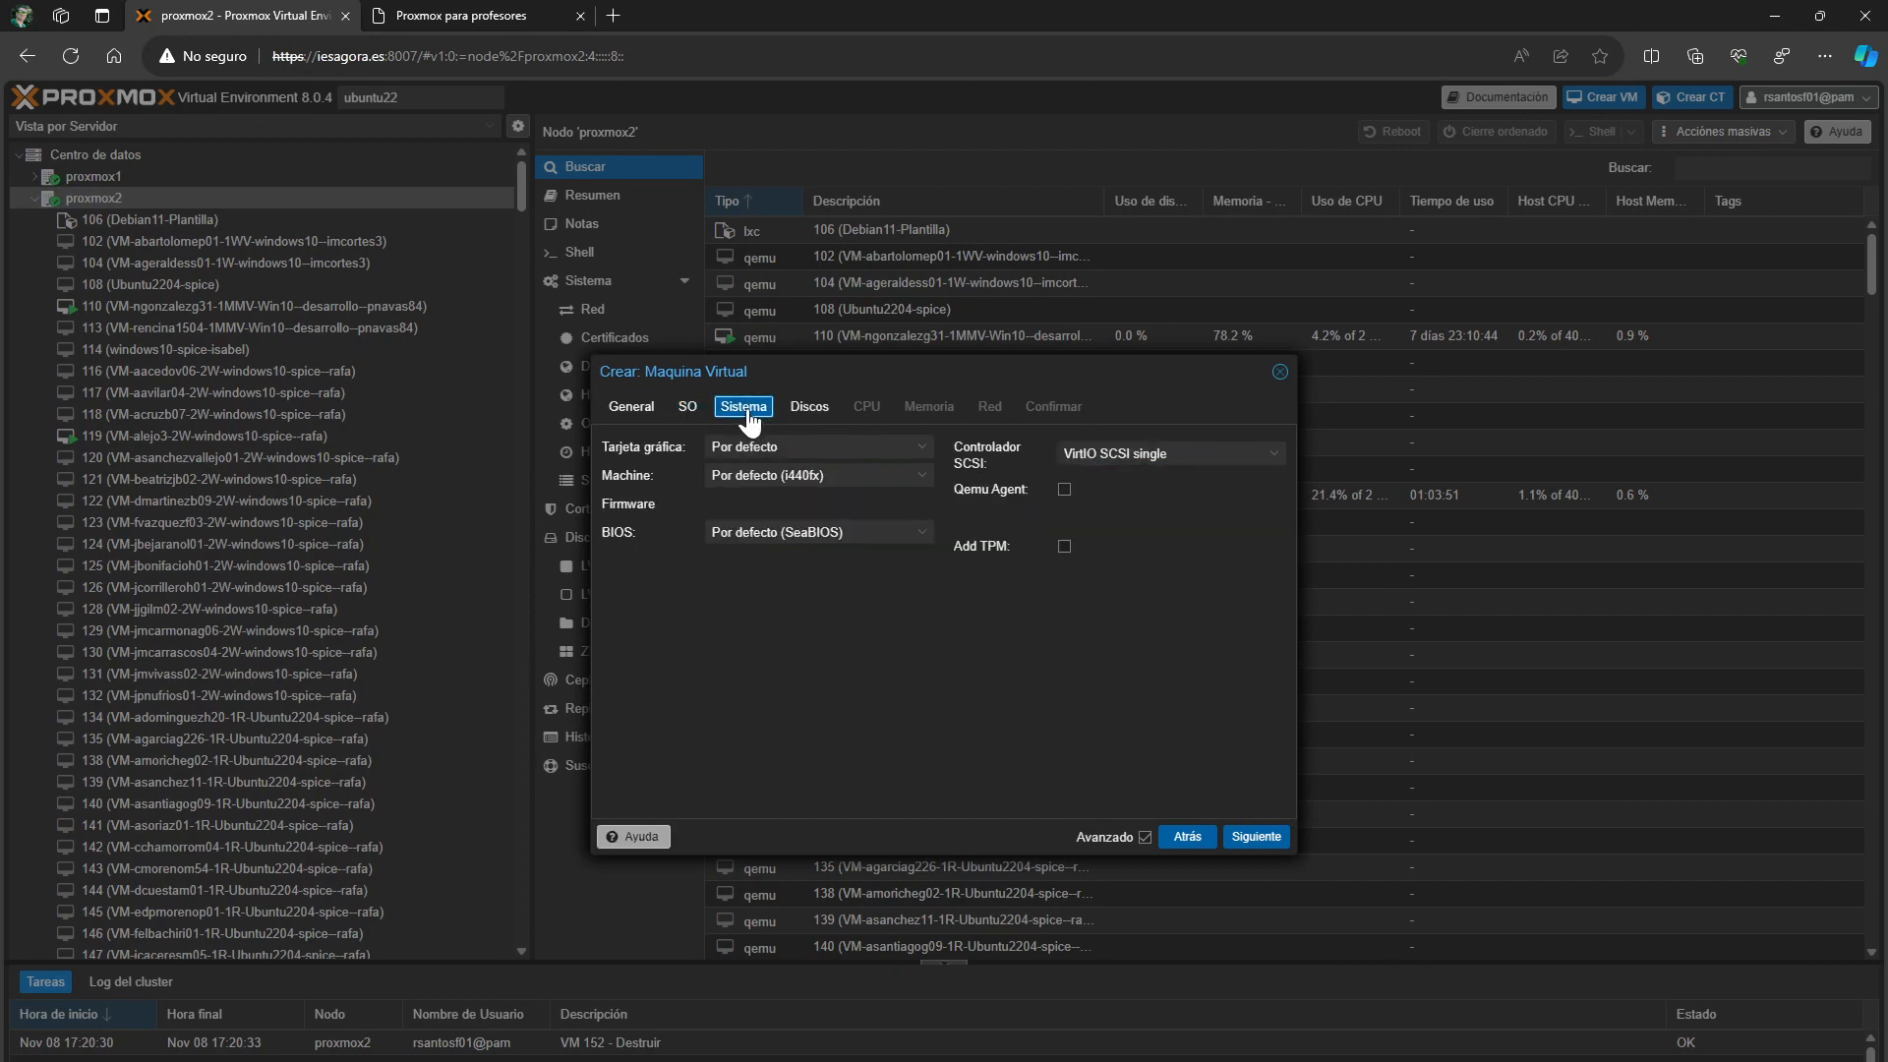
click(932, 446)
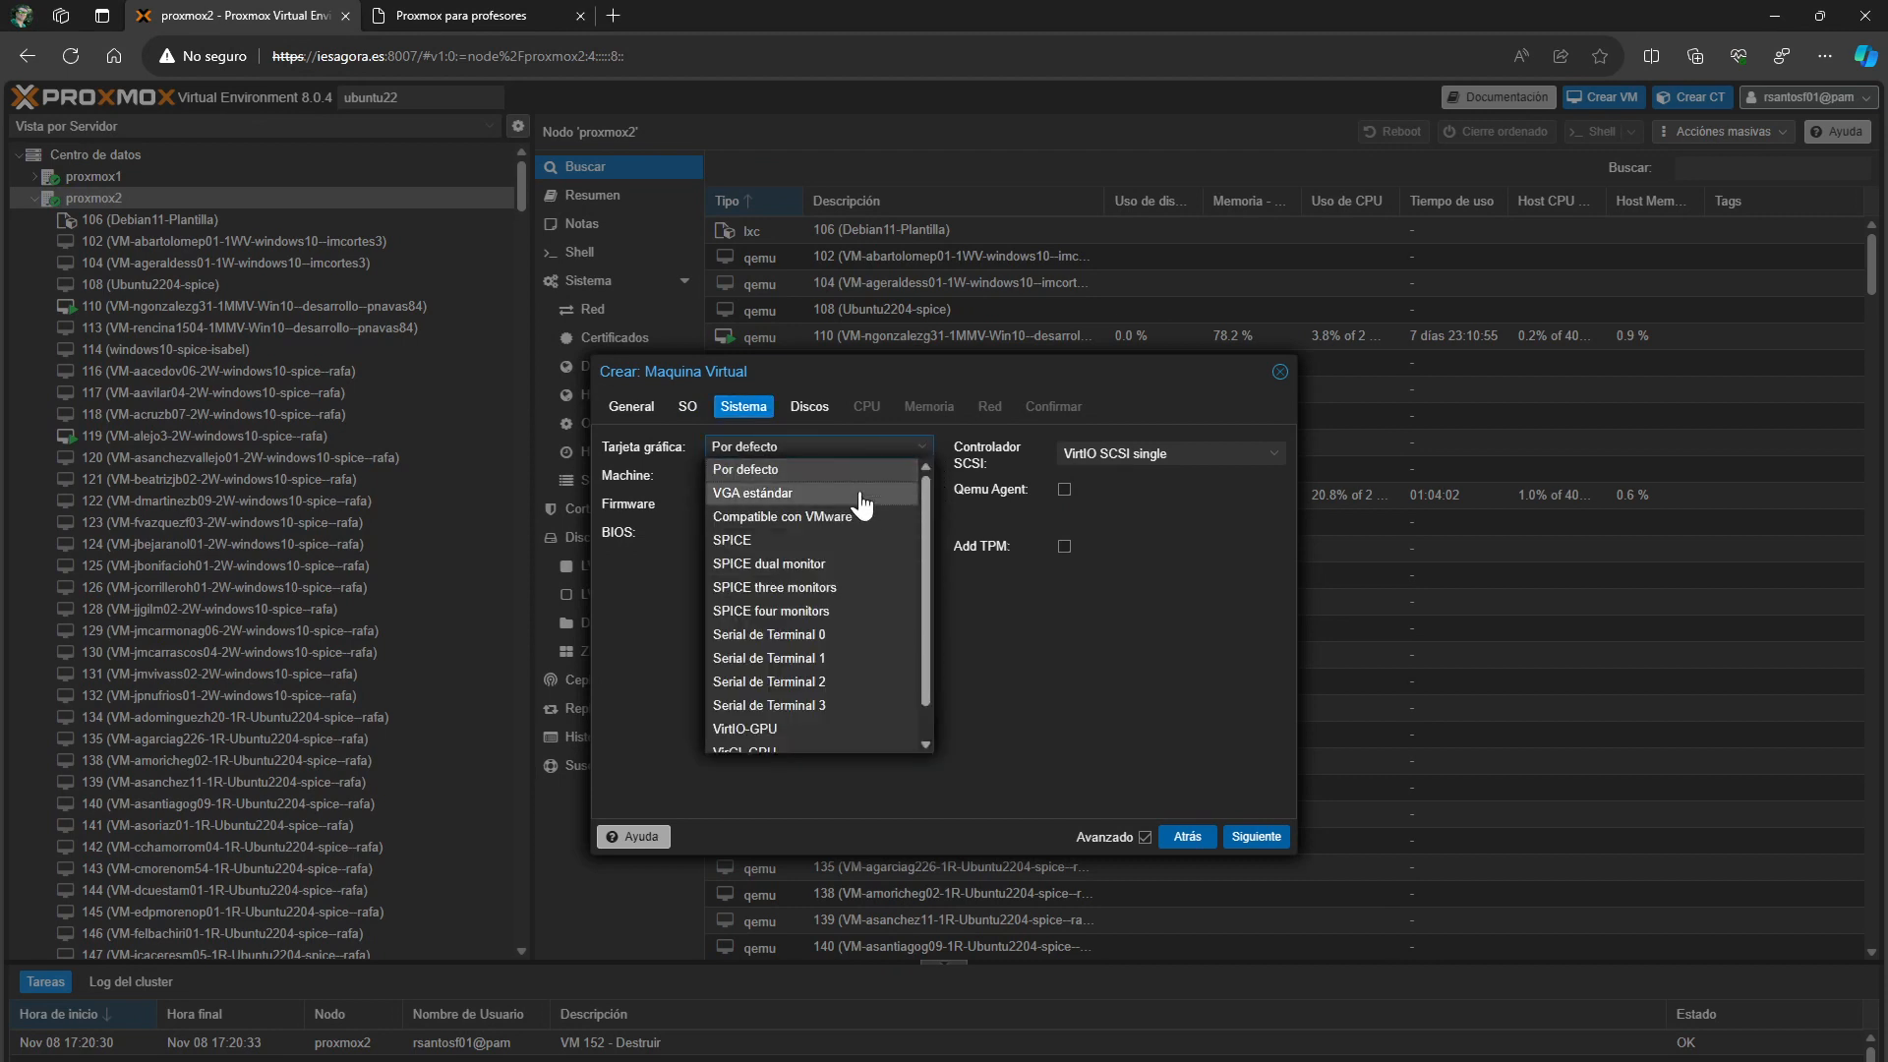
mouse_move(929, 566)
mouse_down()
mouse_move(929, 610)
mouse_move(930, 535)
mouse_up()
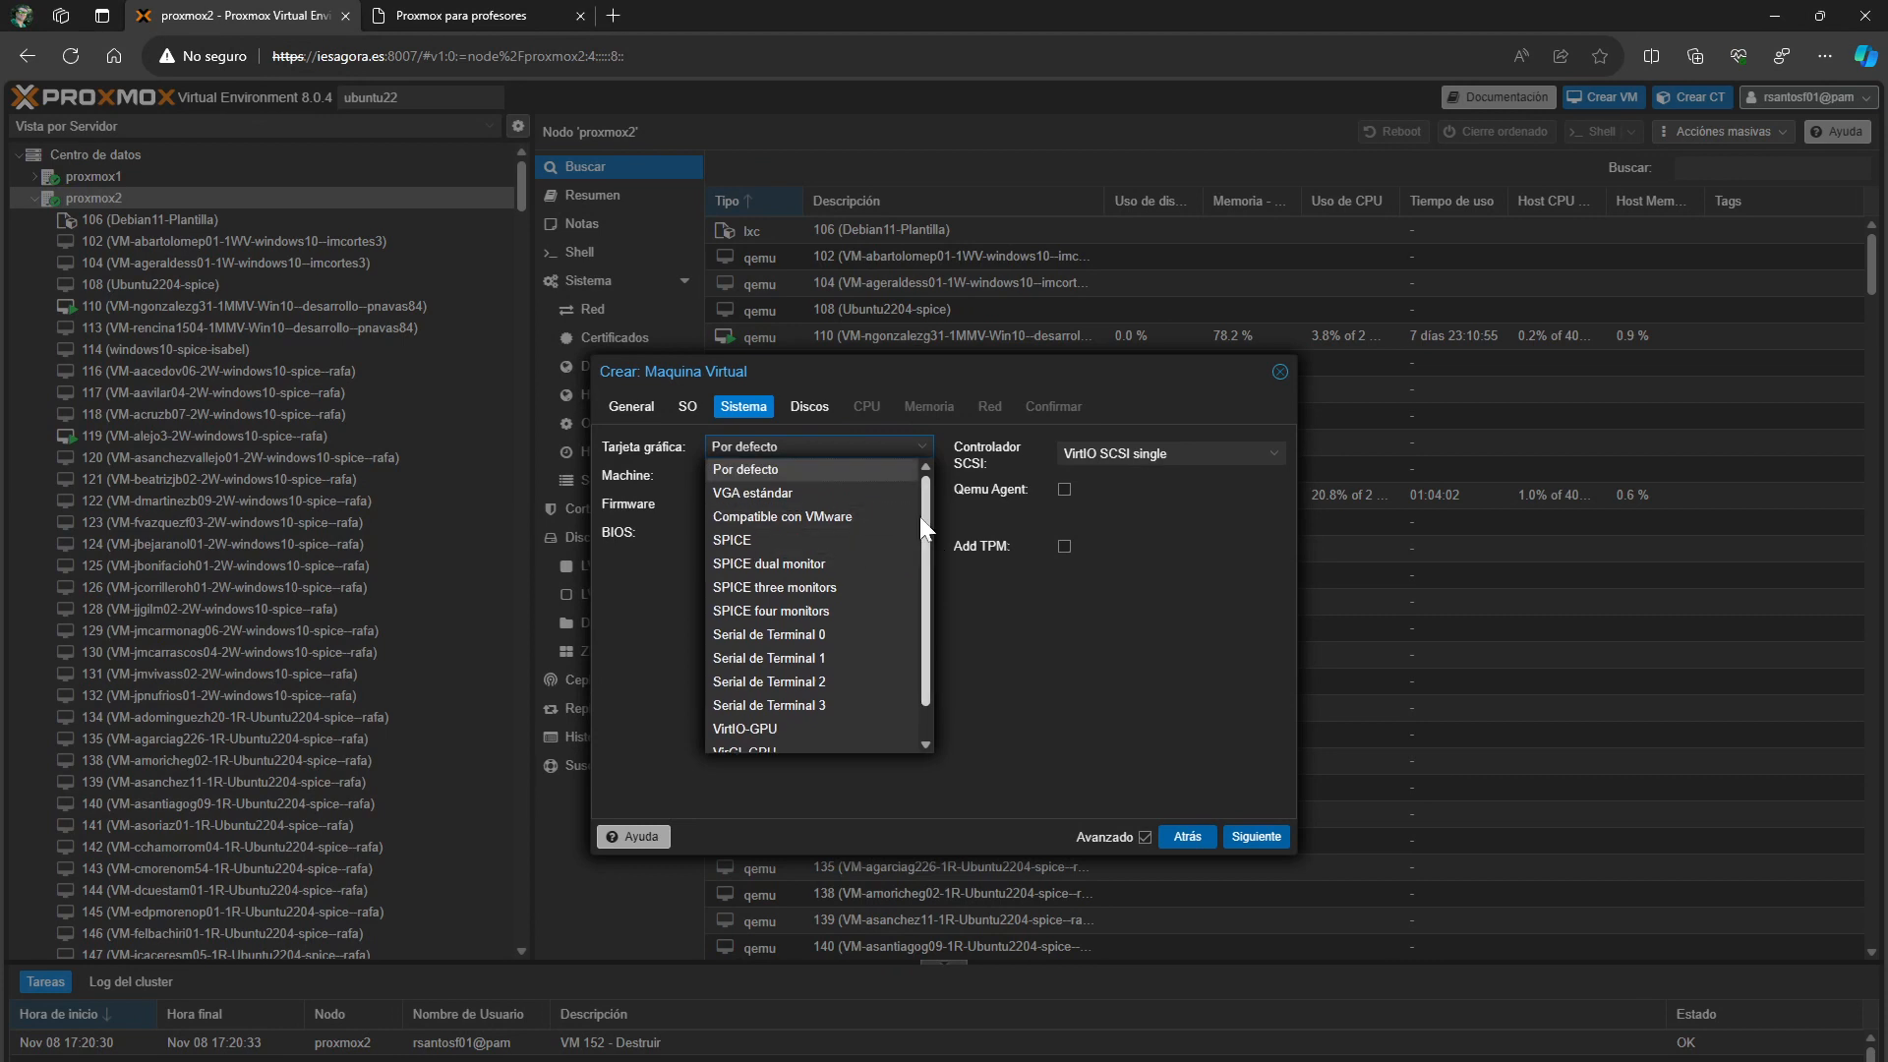
drag(927, 518, 928, 585)
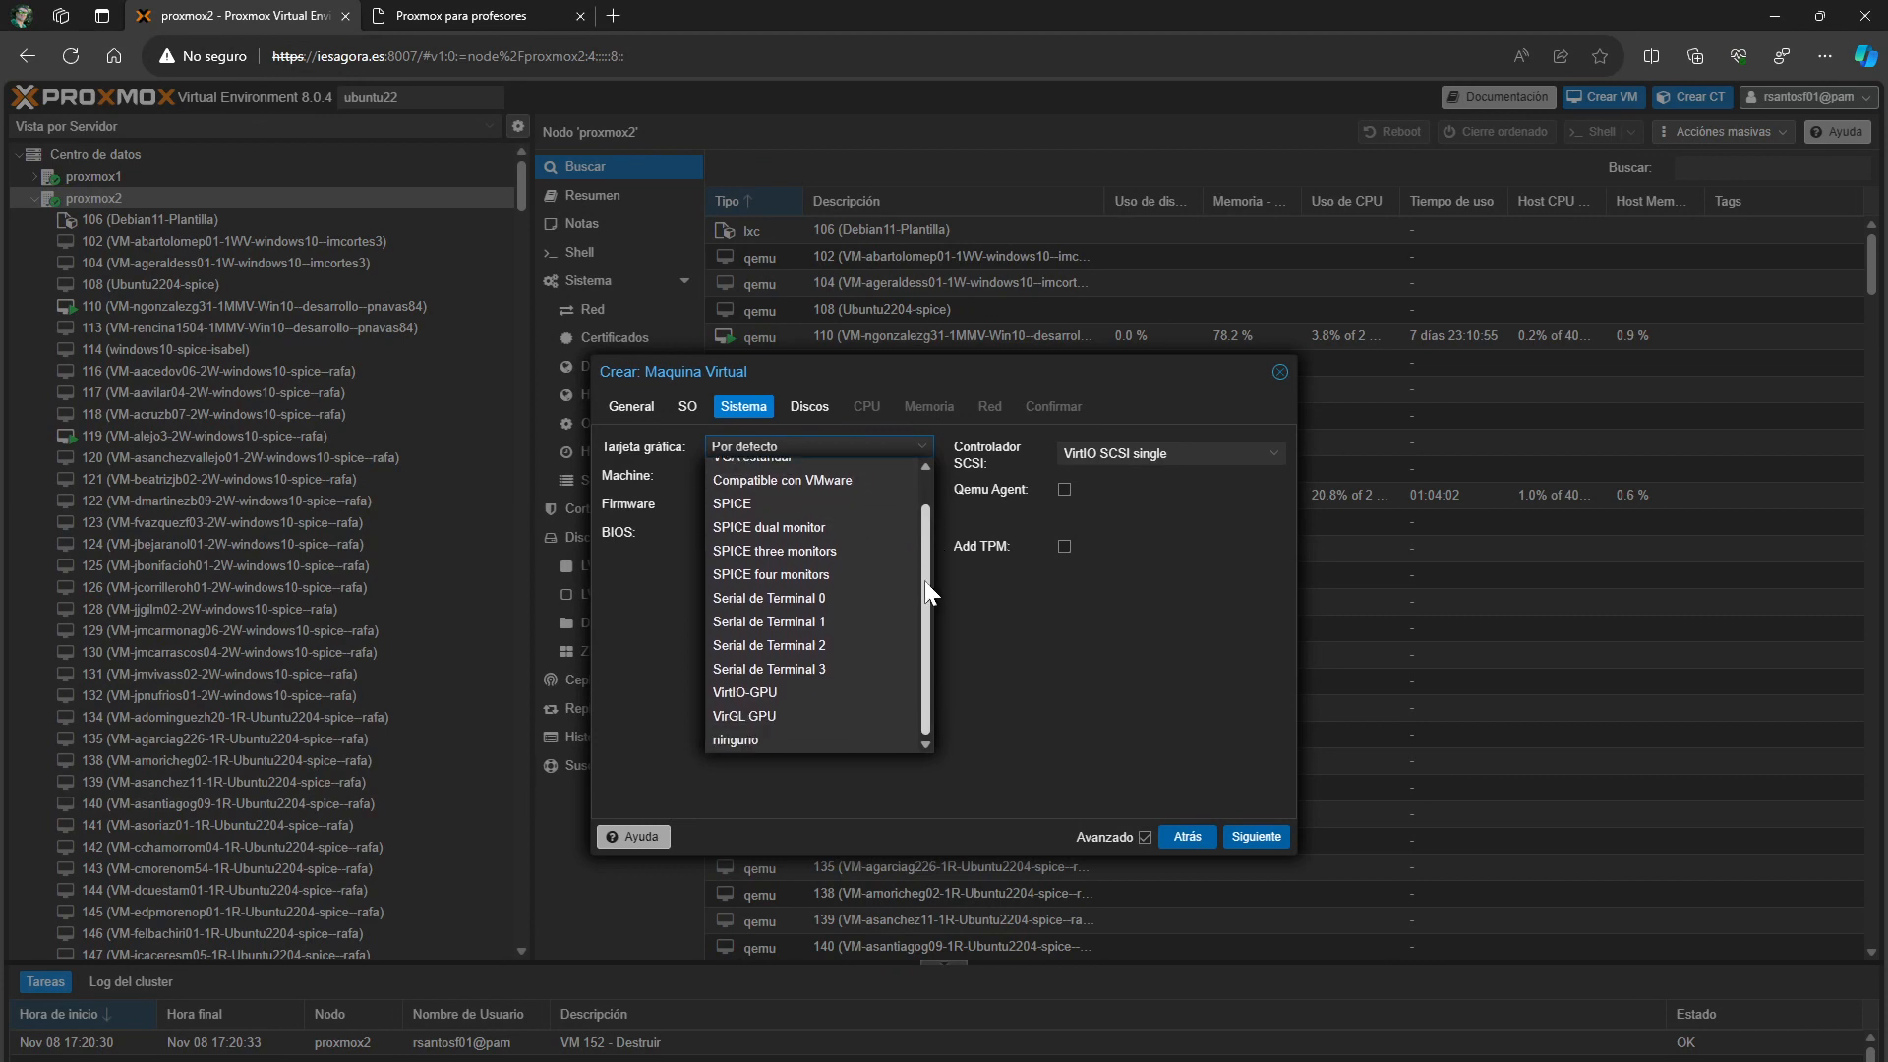
click(772, 693)
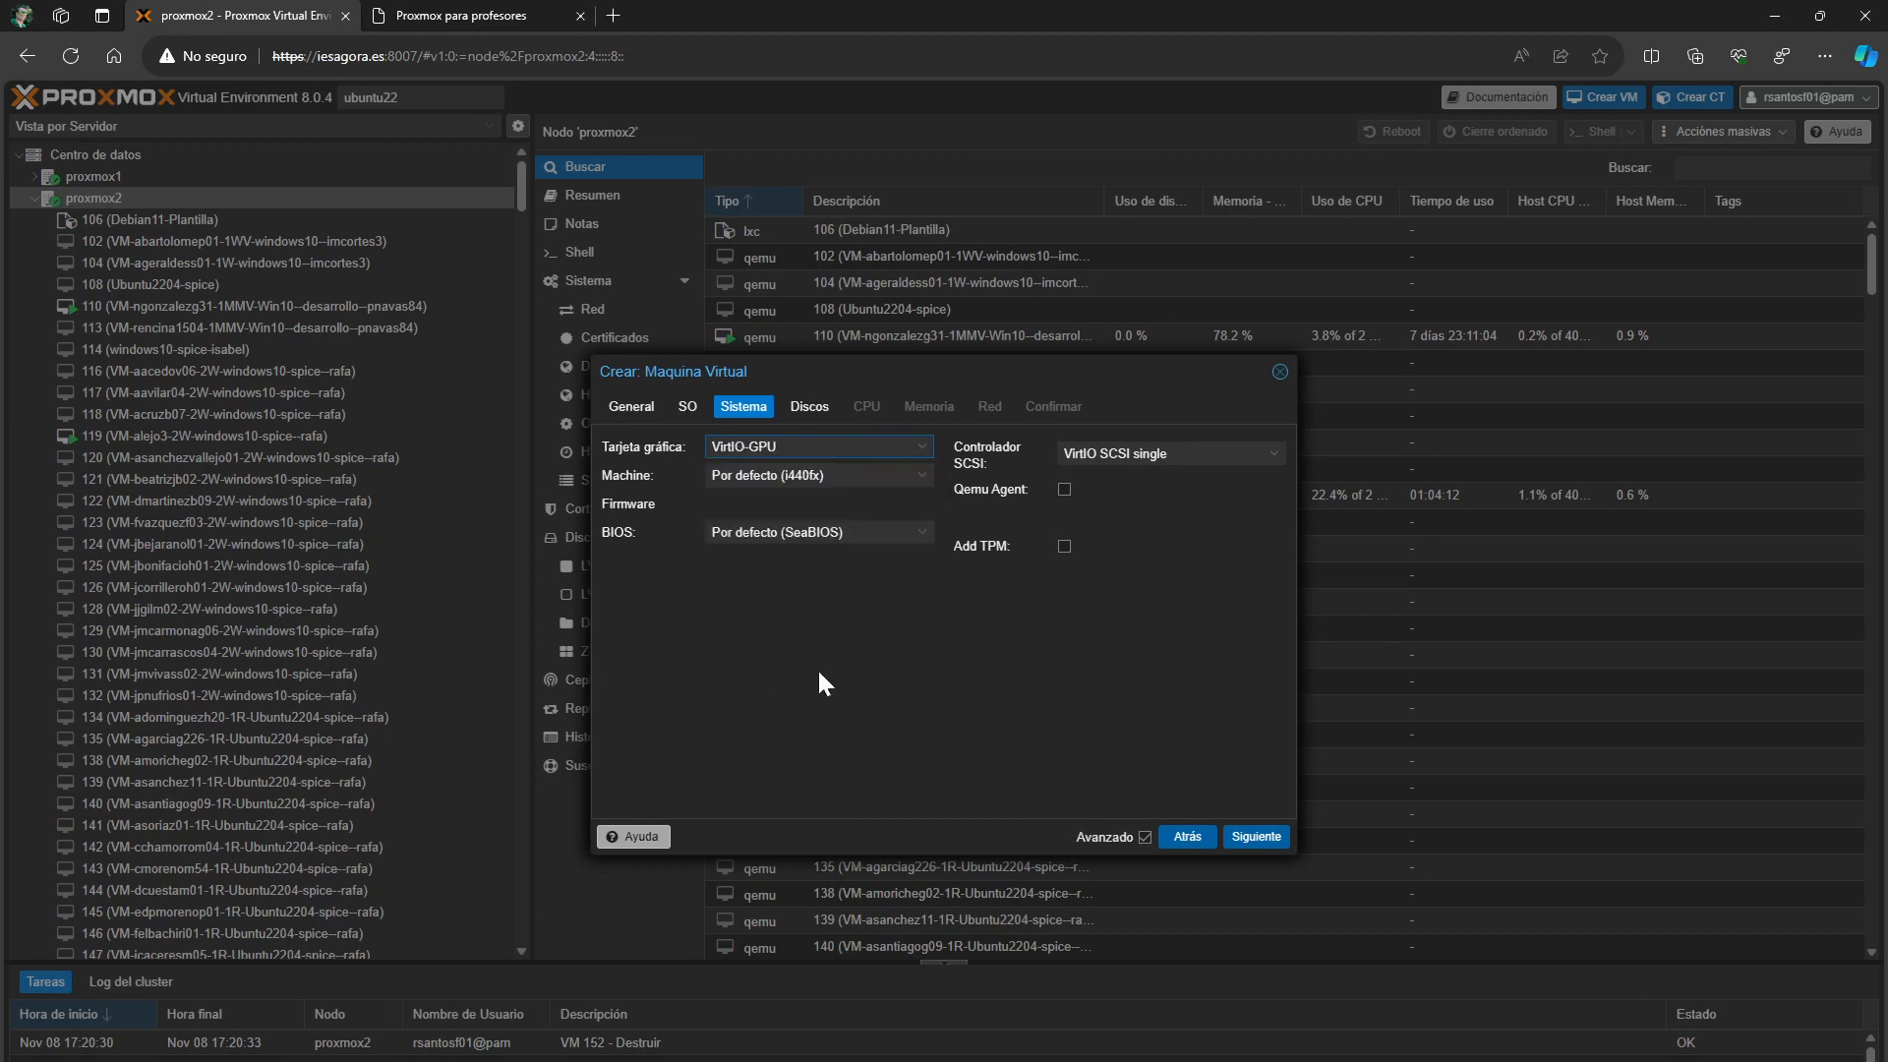
click(924, 478)
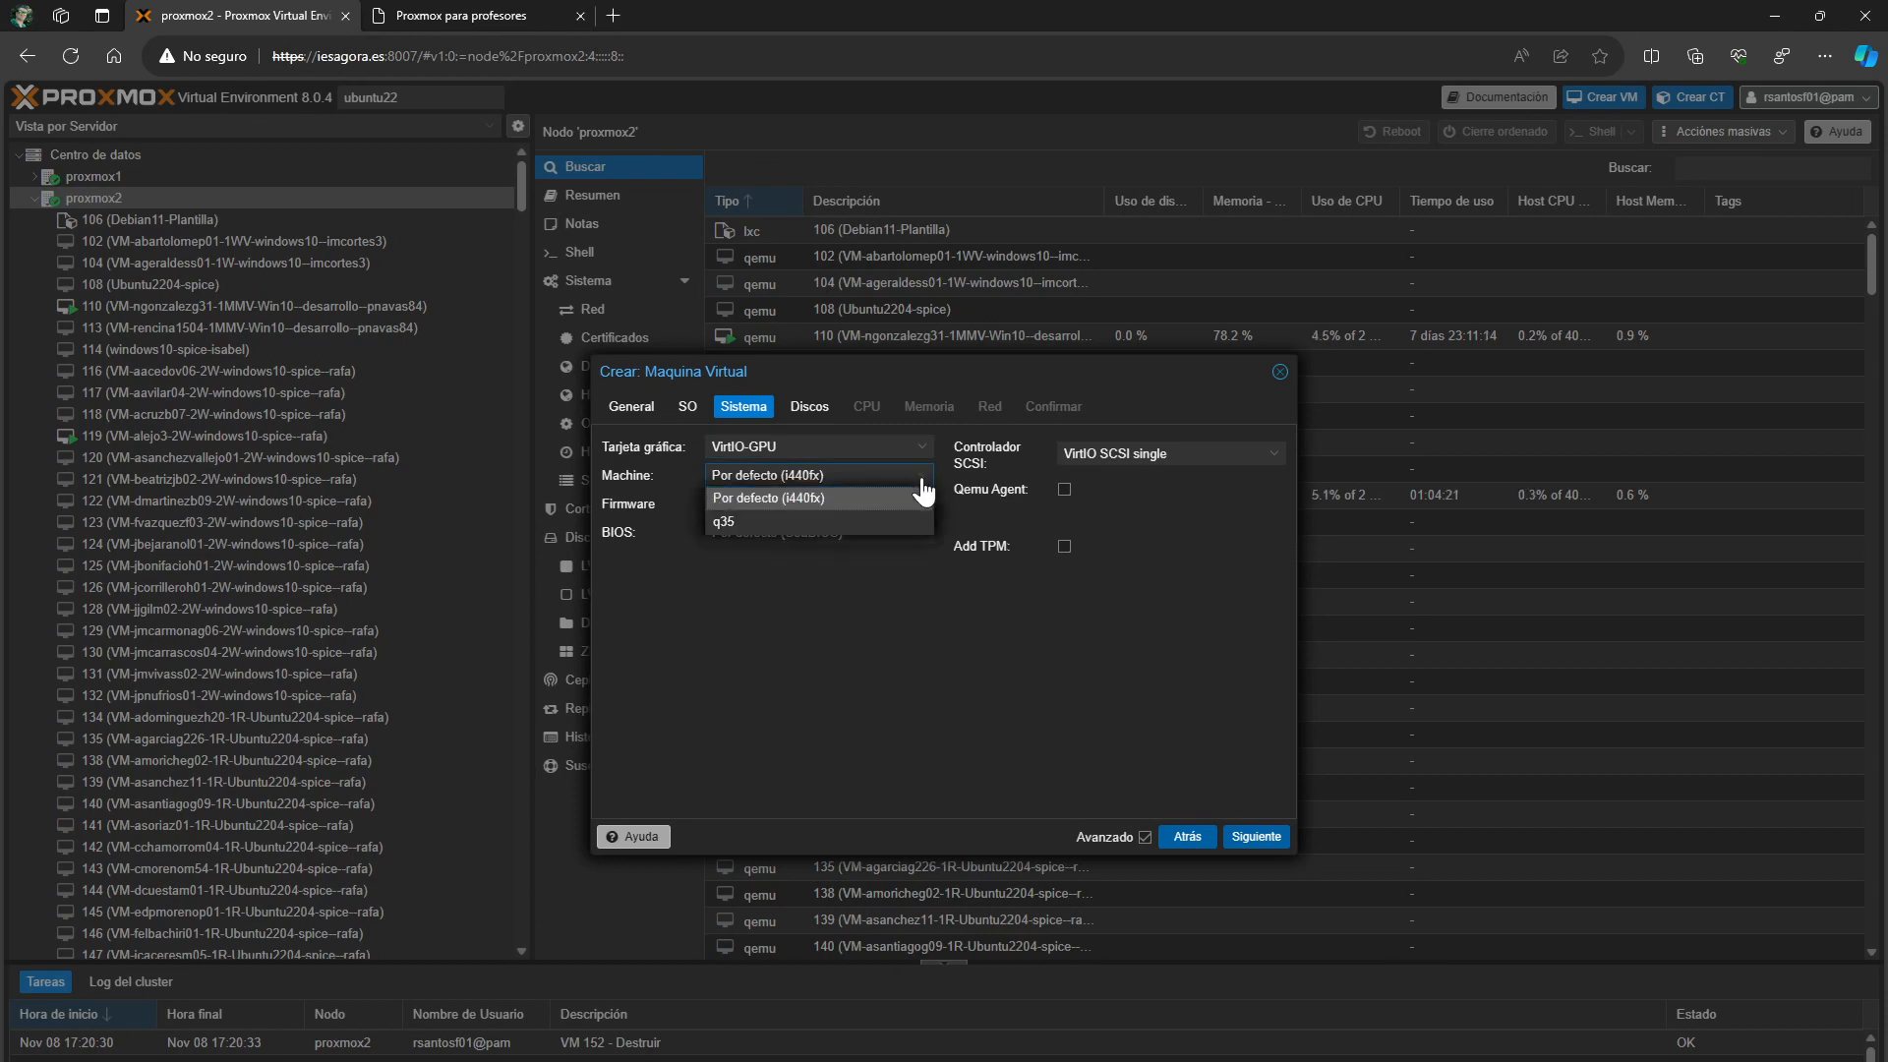
click(728, 523)
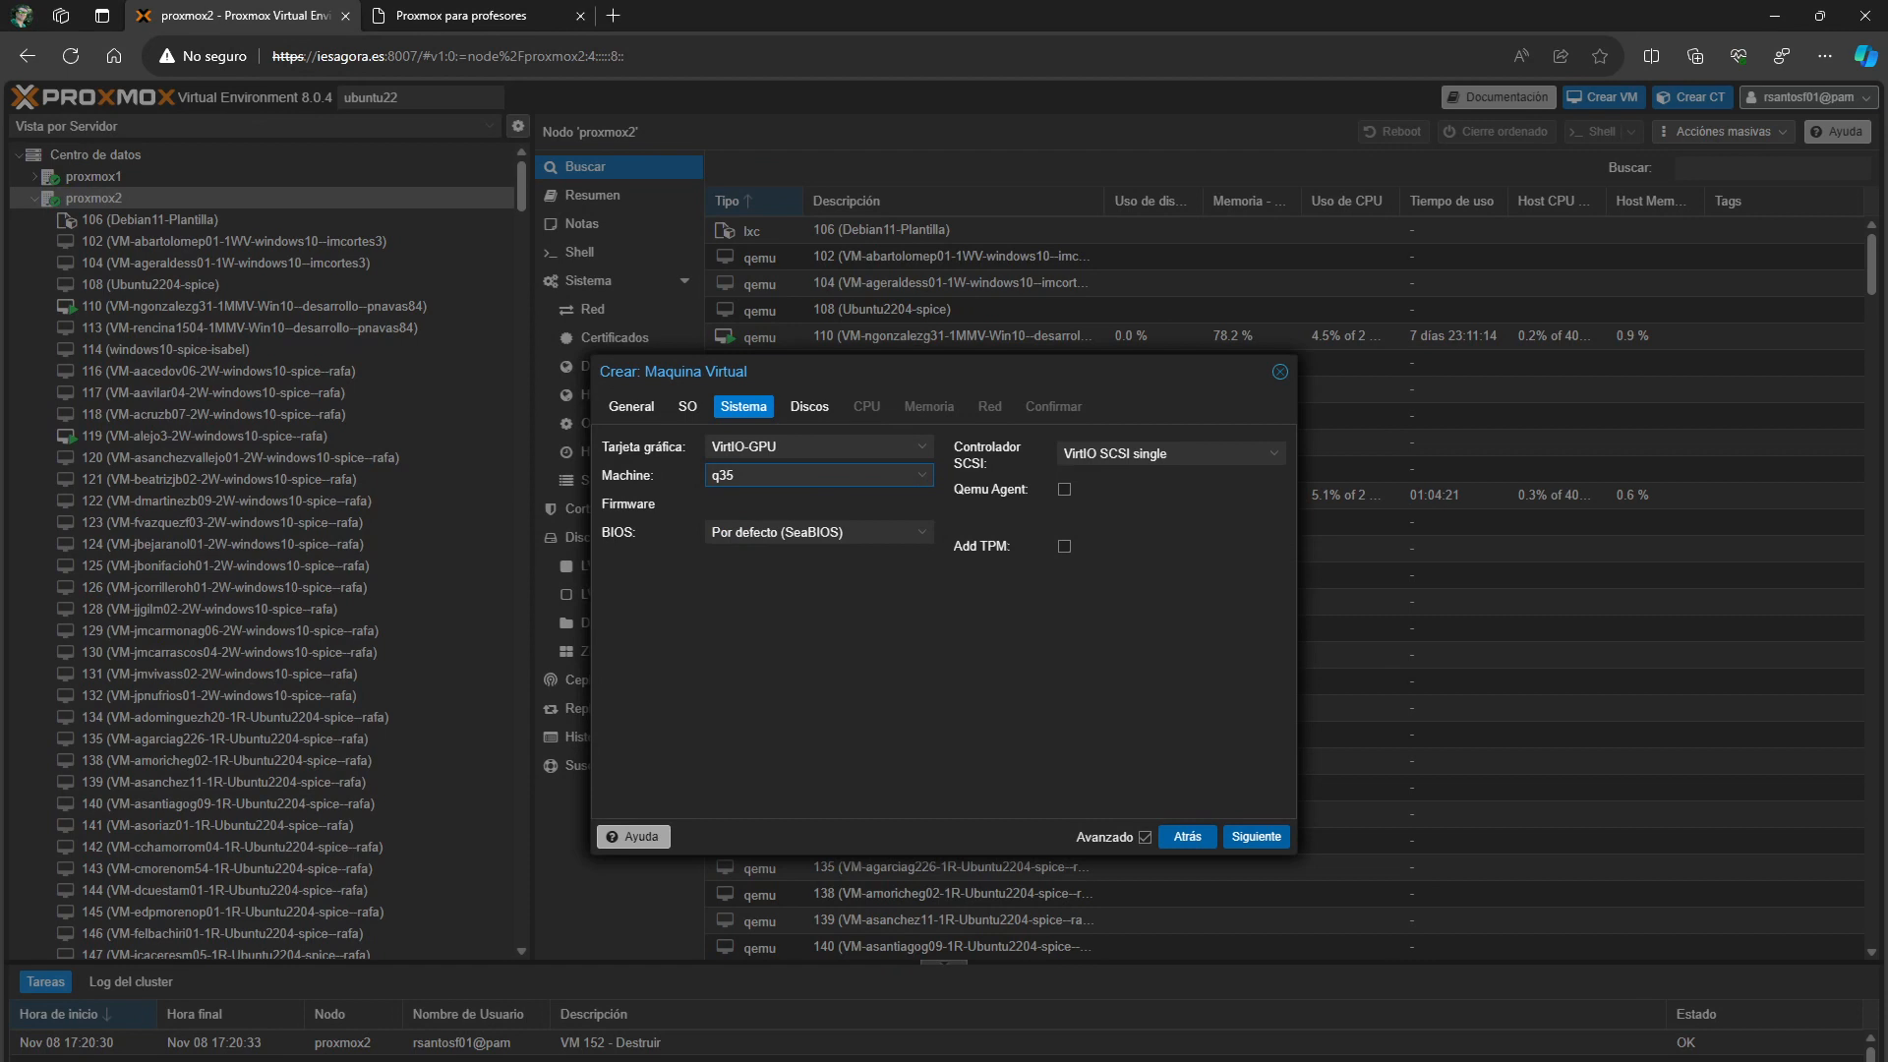
click(1277, 462)
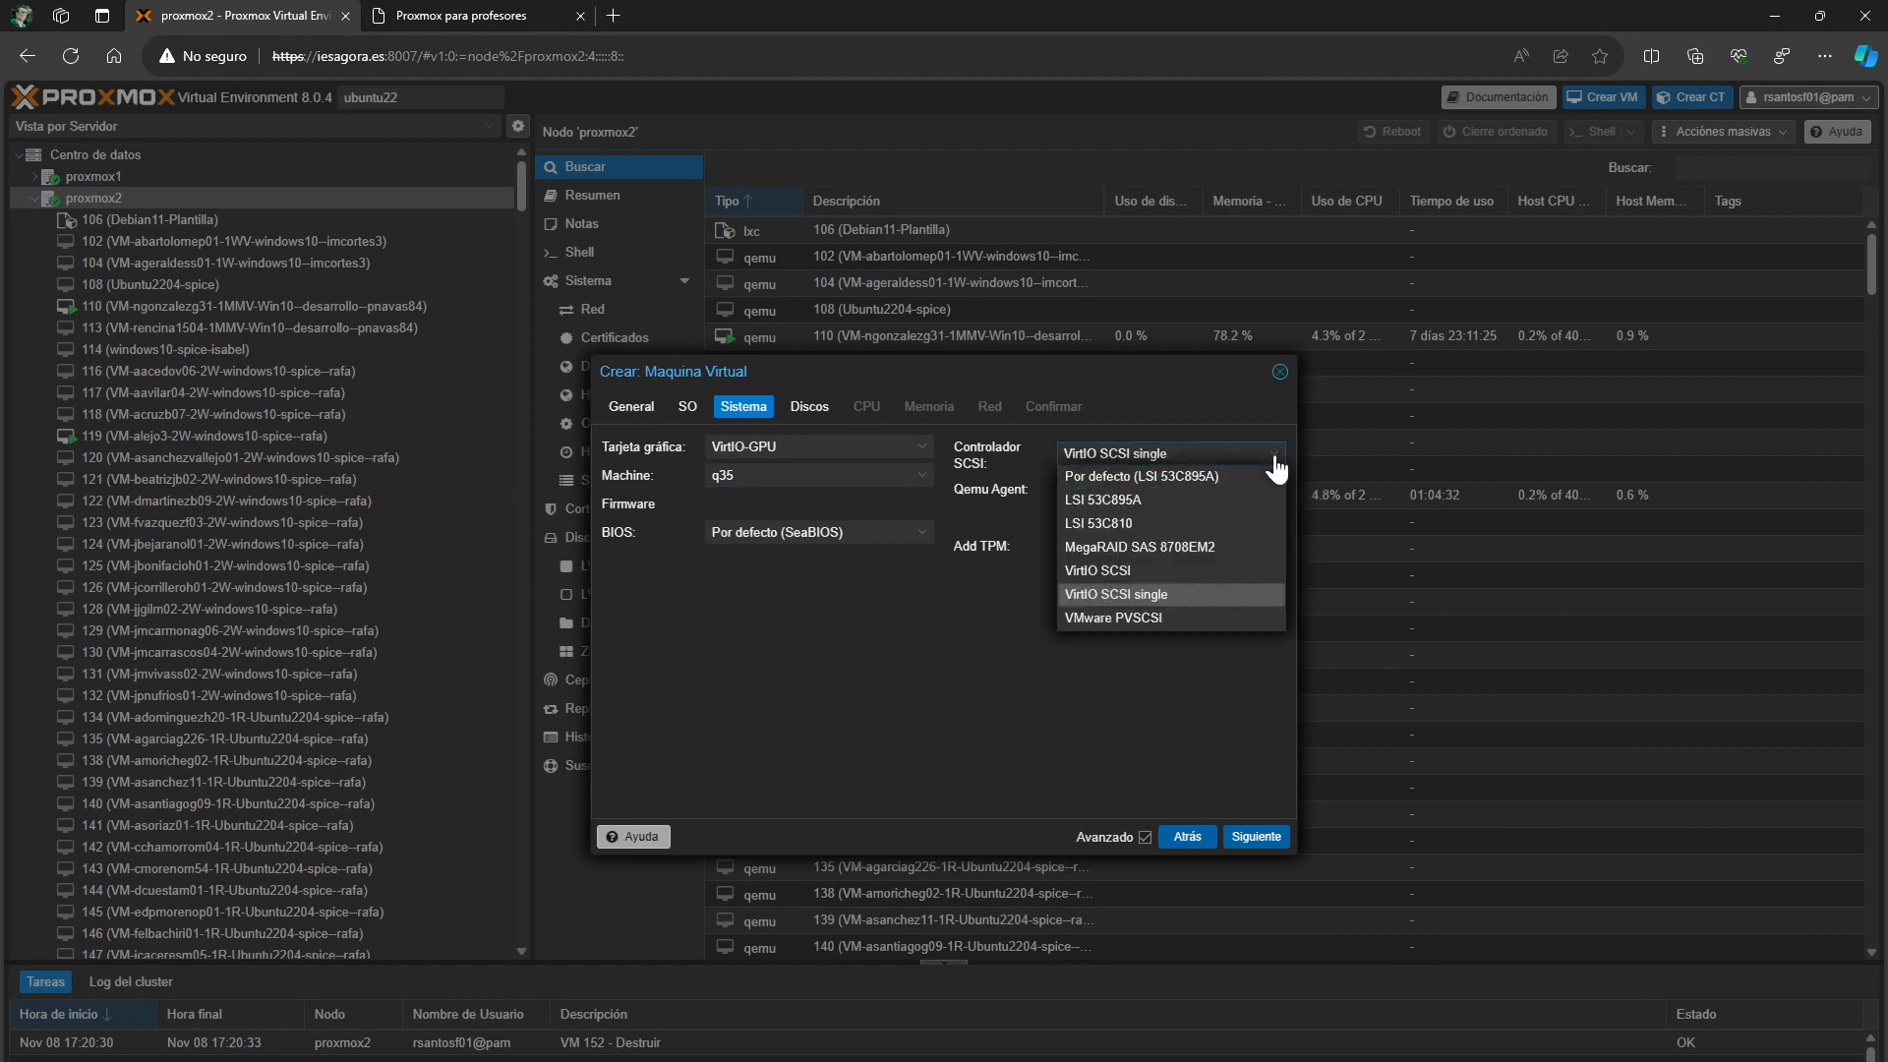
click(1276, 462)
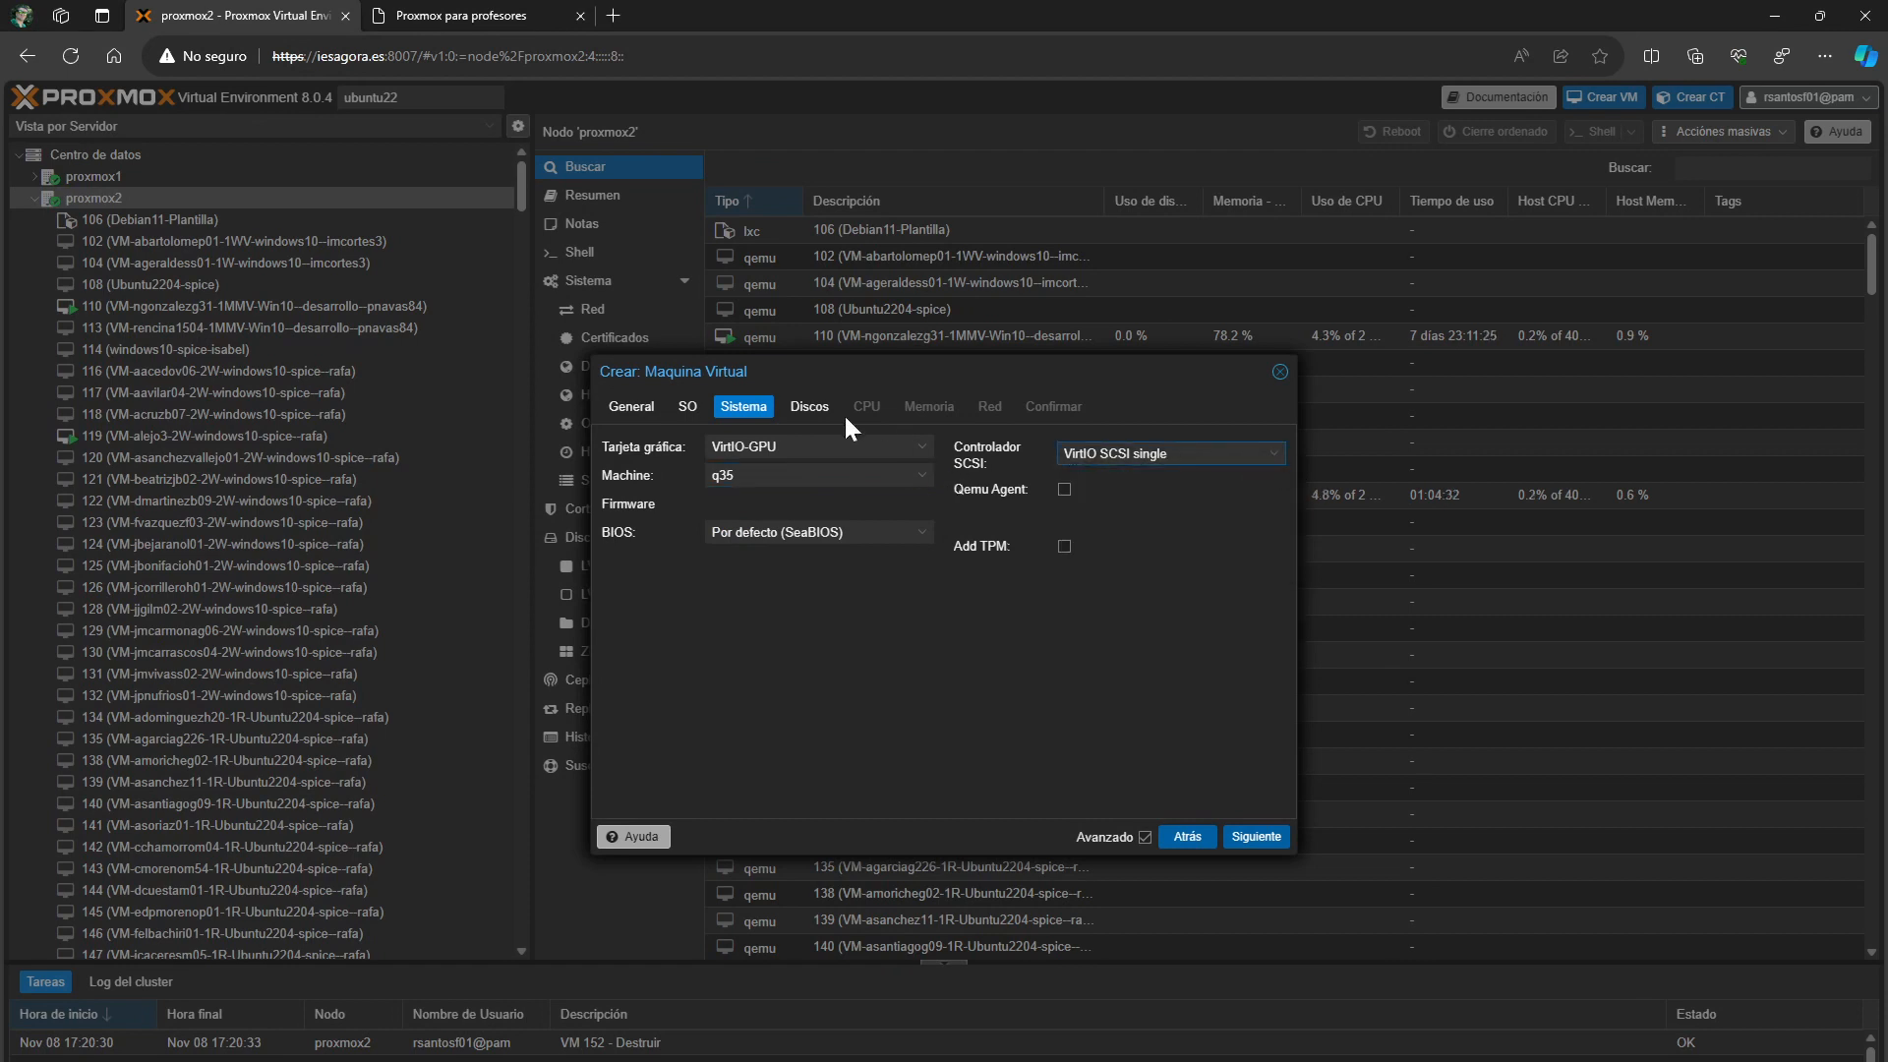
Keep the 32 GiB SCSI disk on local-lvm and set the CPU to 2 cores of type x86-64-v3
click(812, 417)
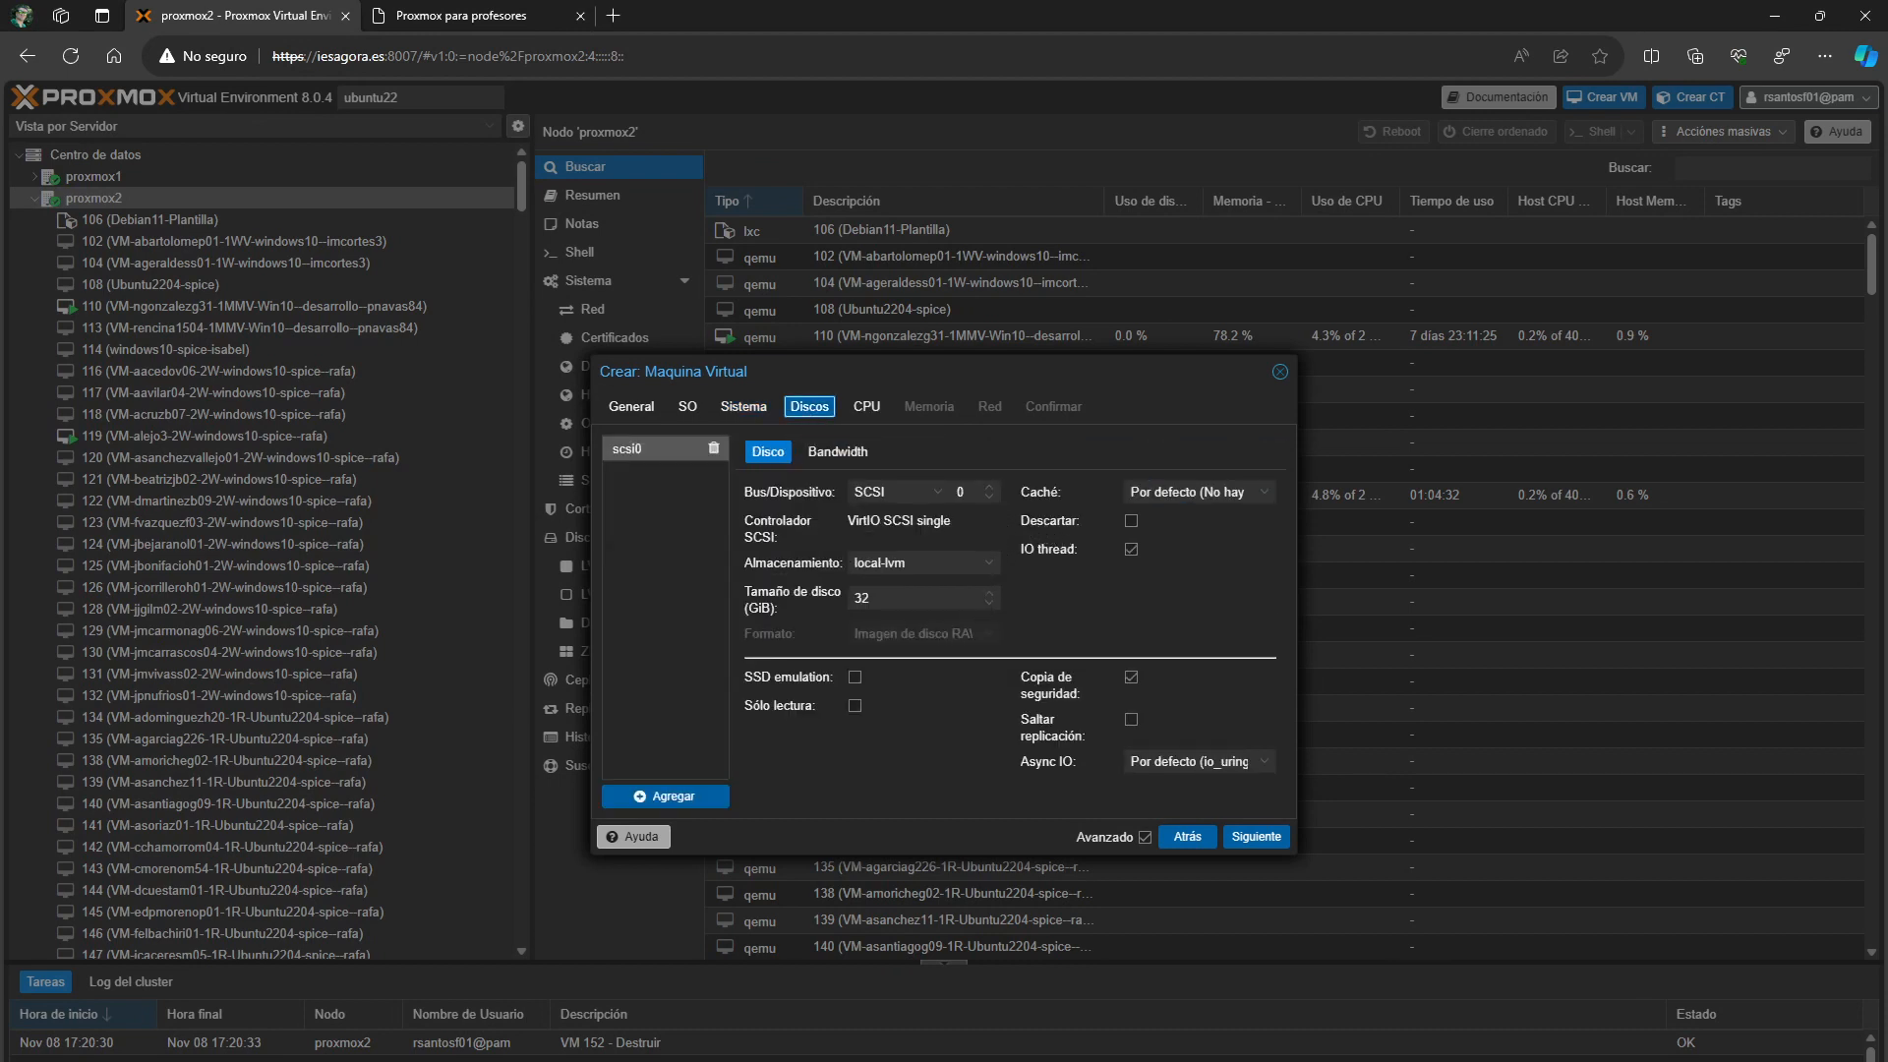
click(868, 597)
click(878, 413)
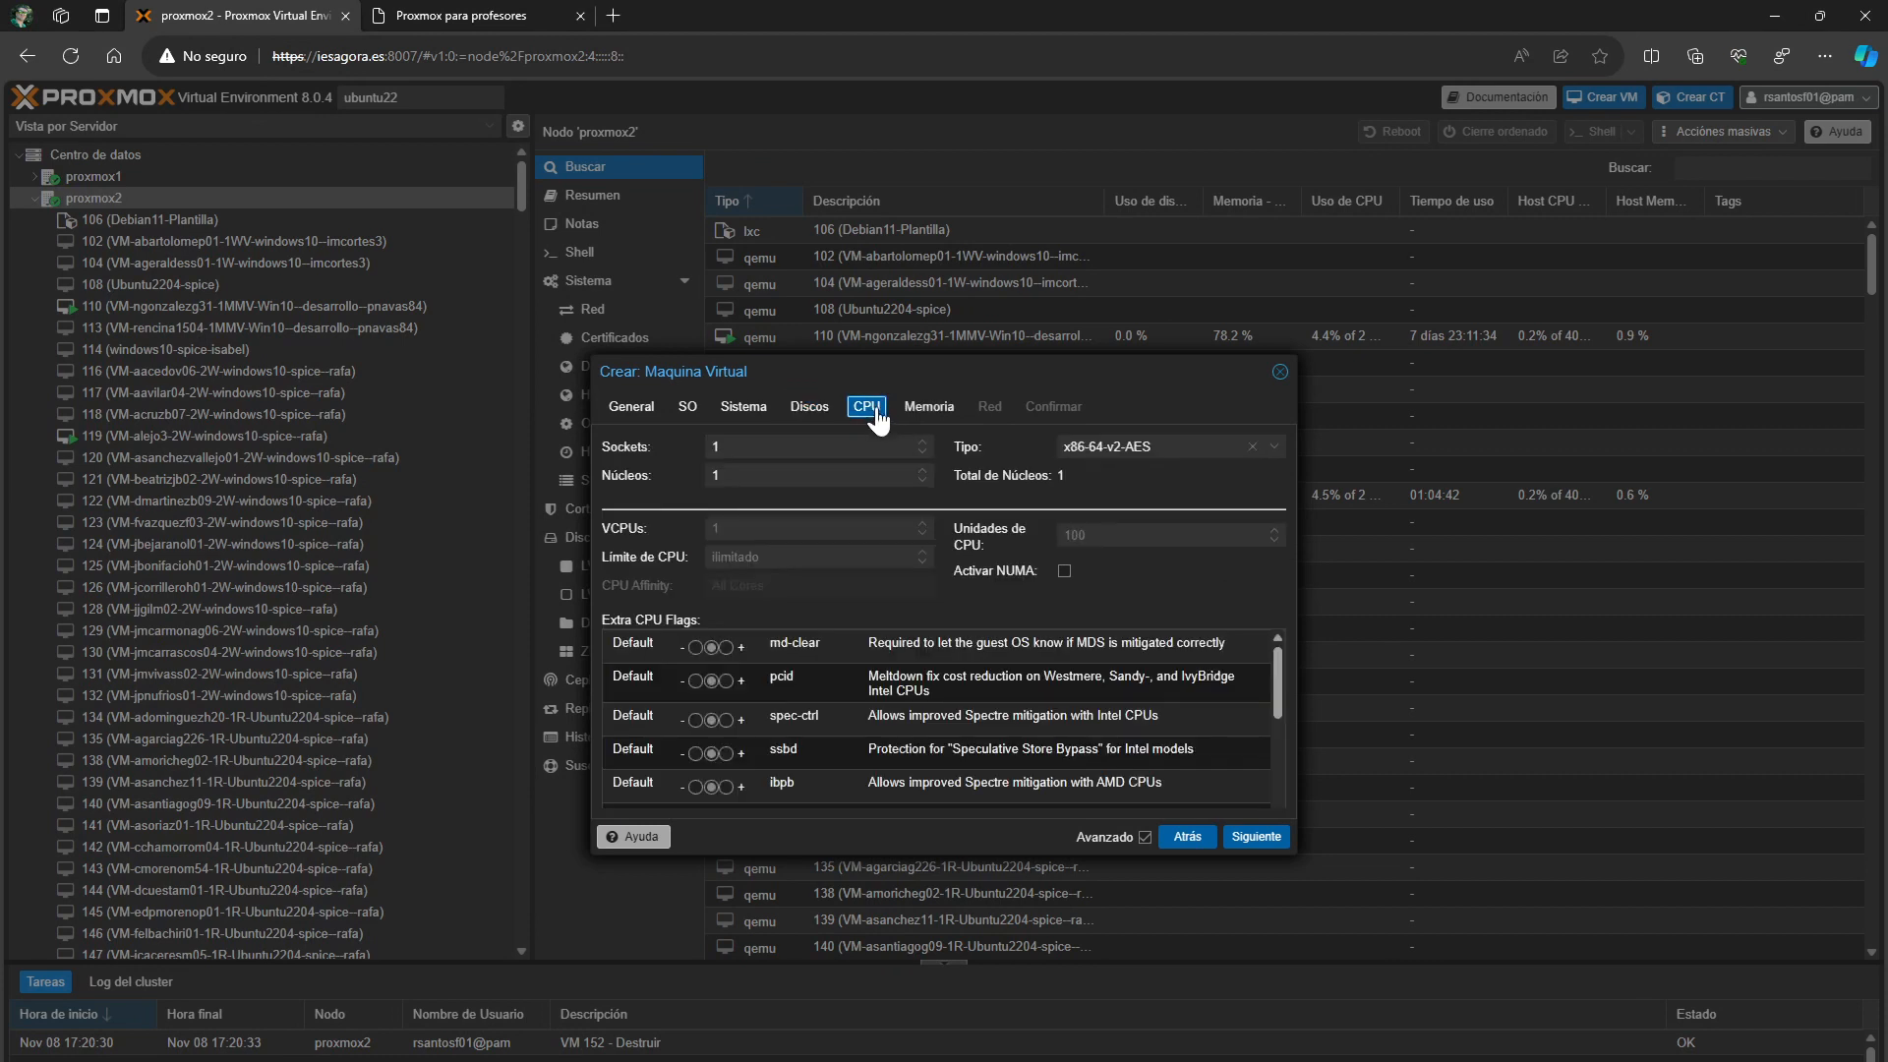
click(922, 471)
click(1274, 448)
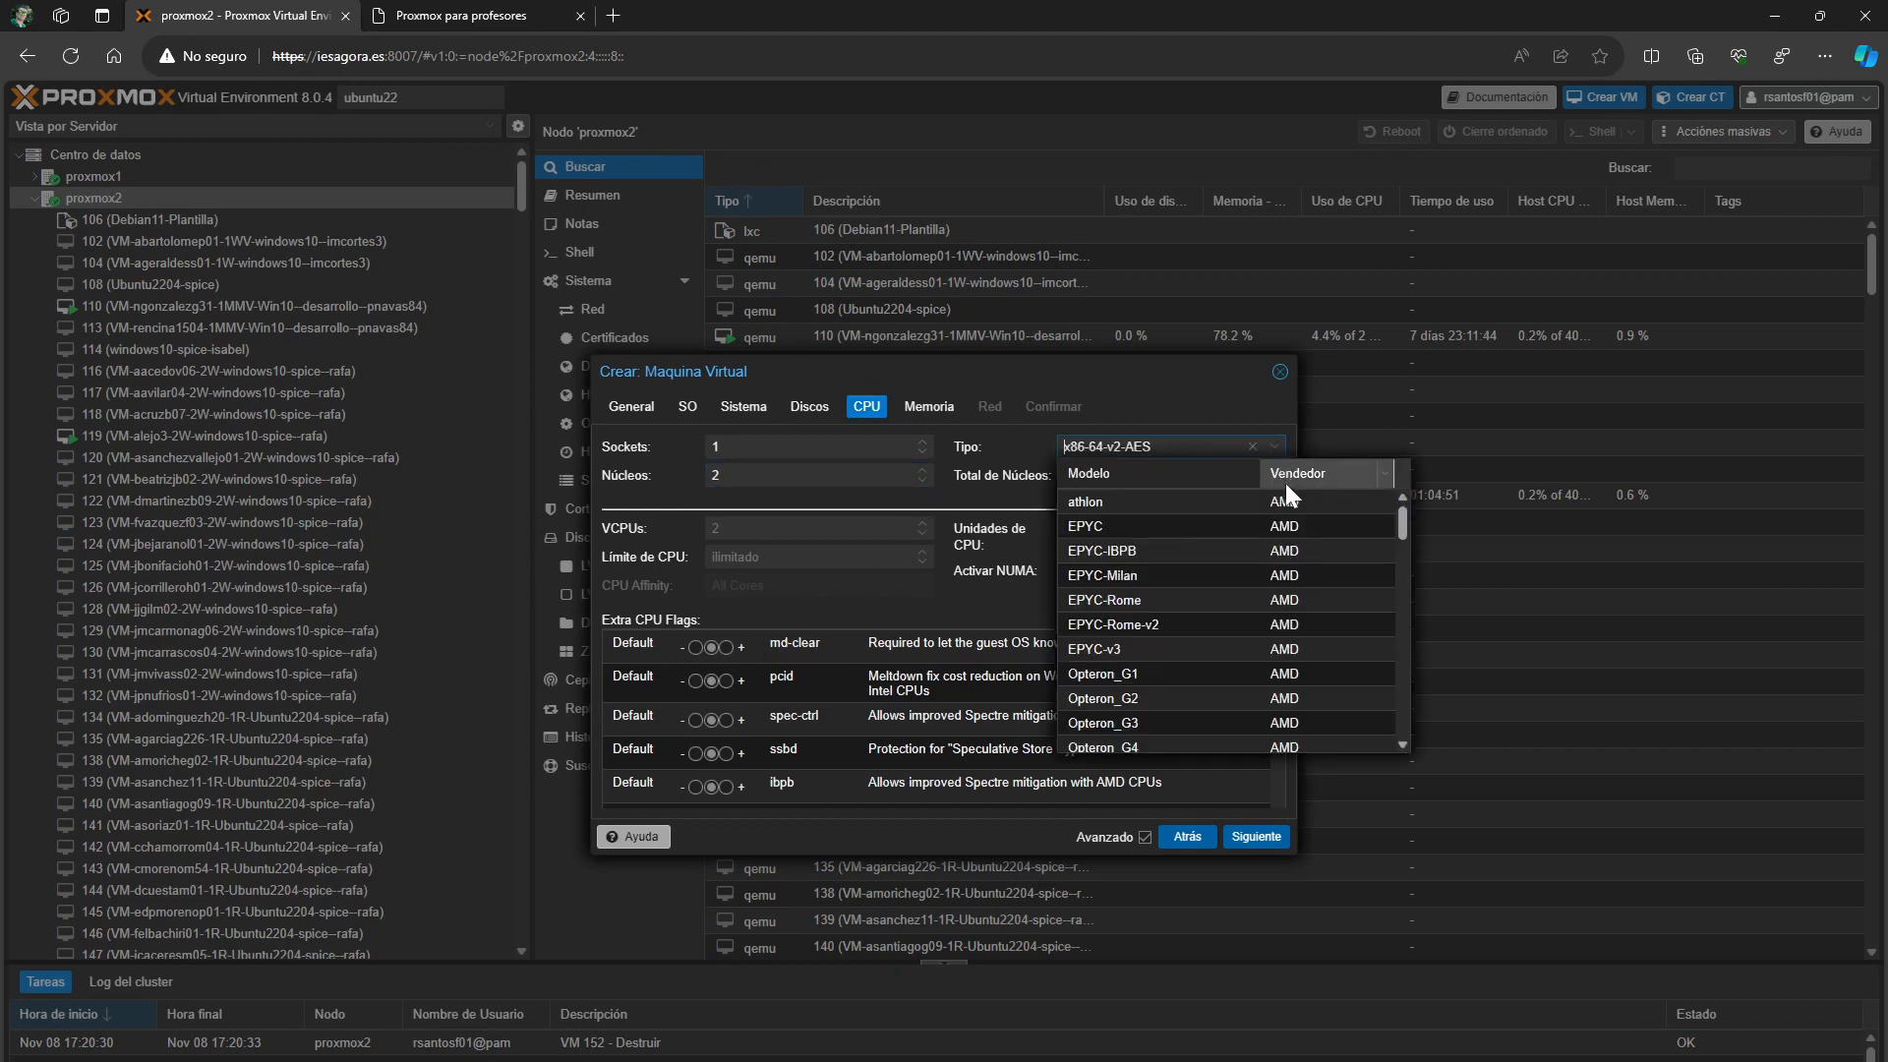
drag(1402, 518, 1426, 710)
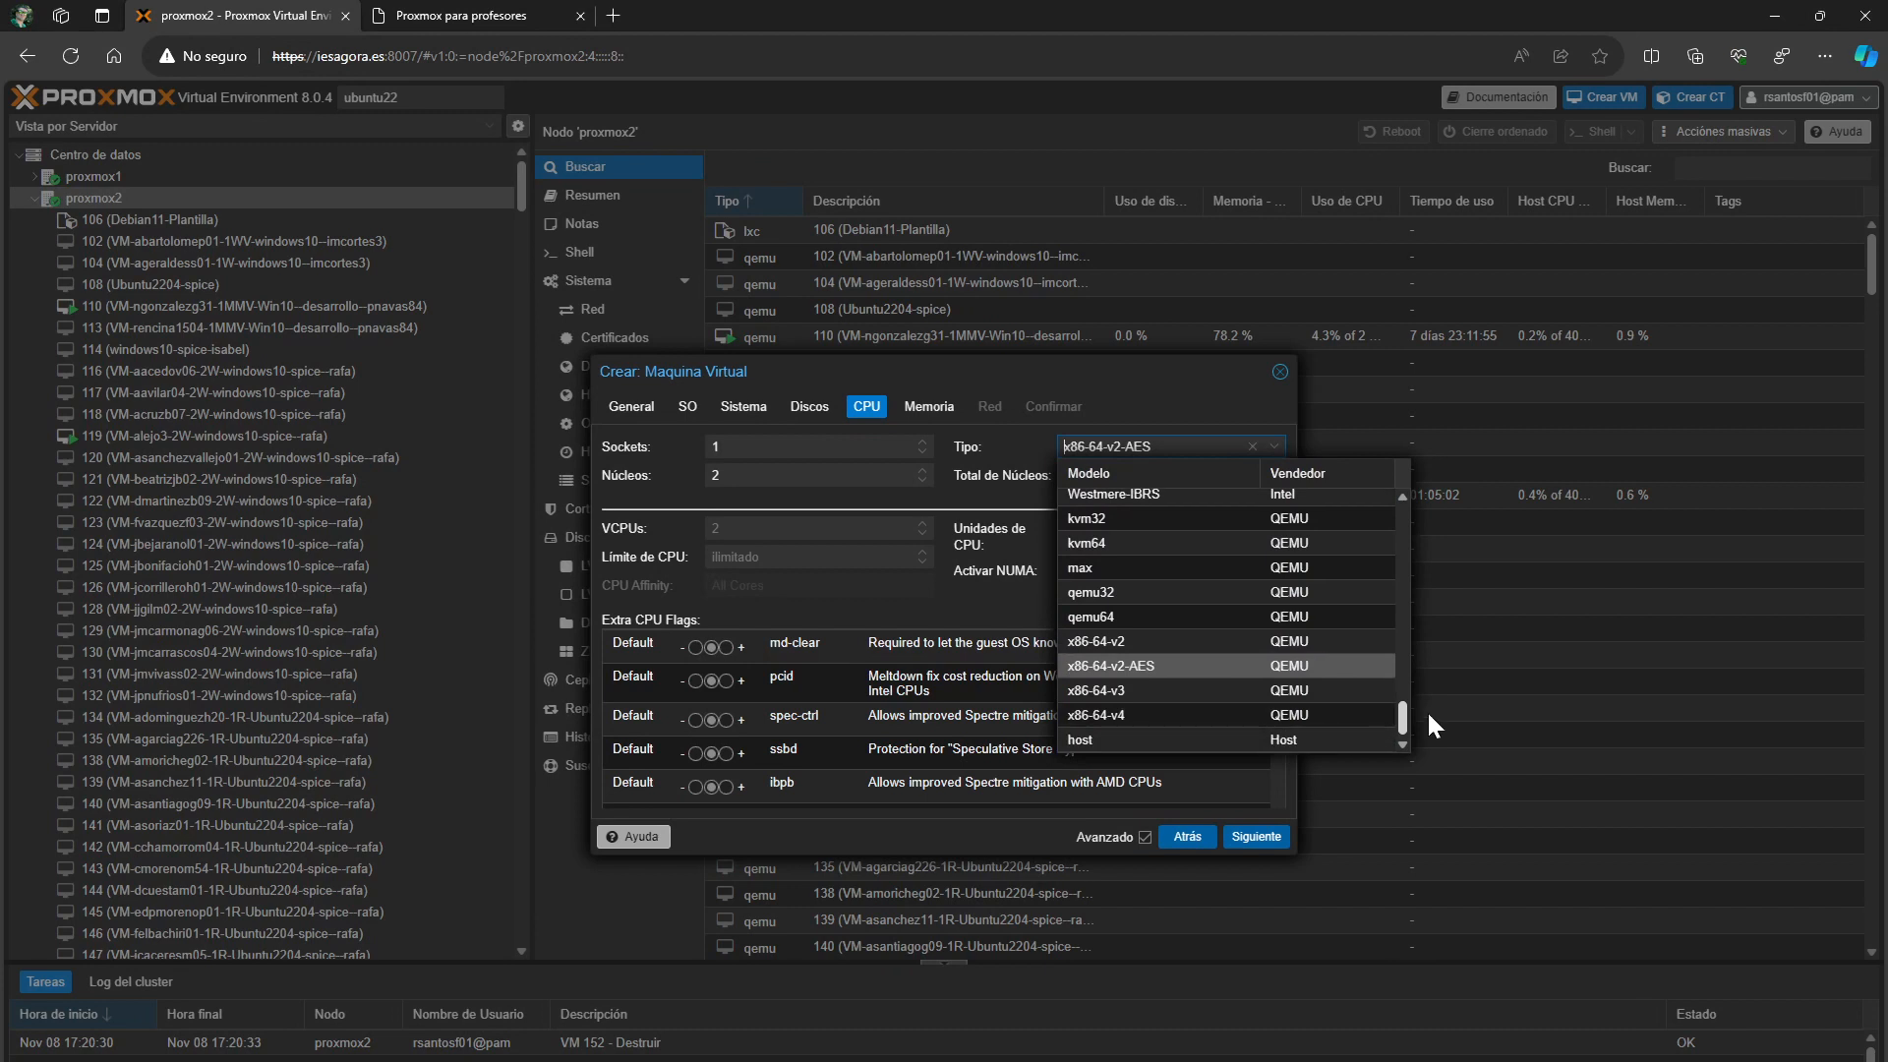
click(1195, 688)
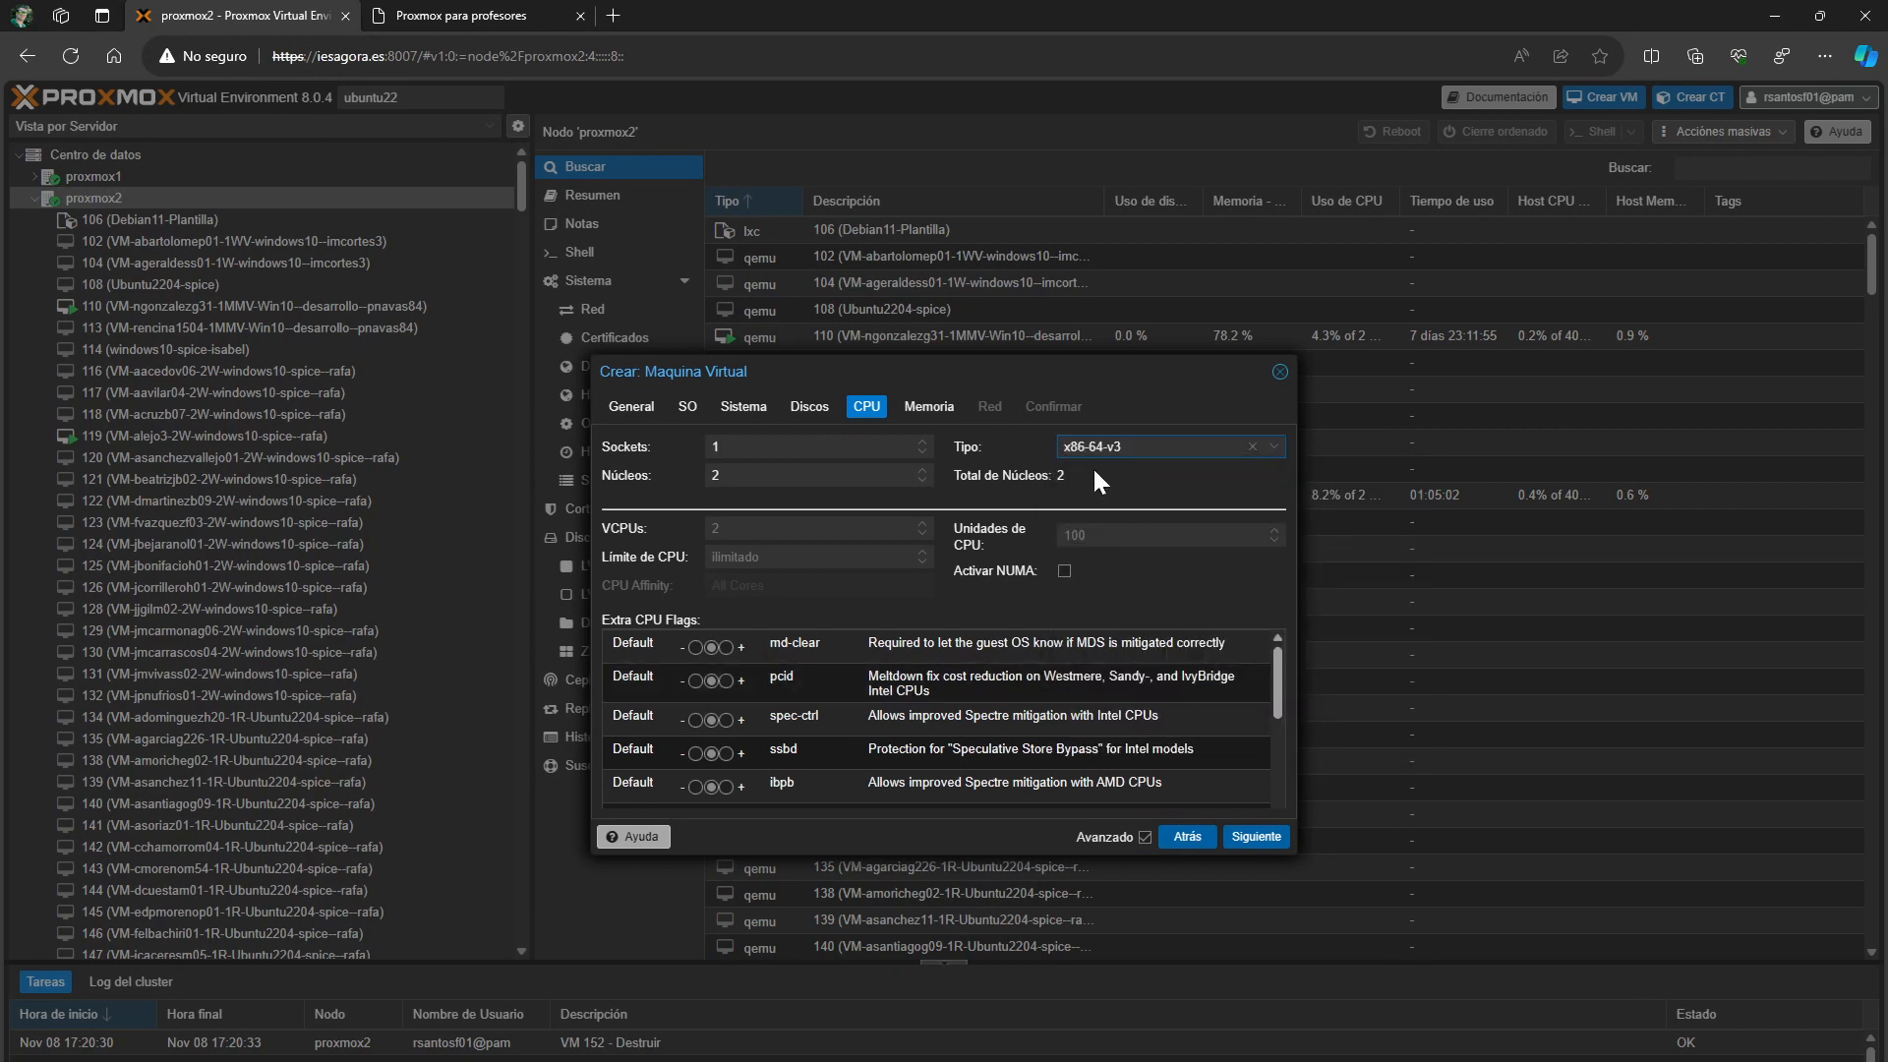
Set the VM's minimum memory to 1024 MiB, keeping 2048 MiB as its memory
click(928, 407)
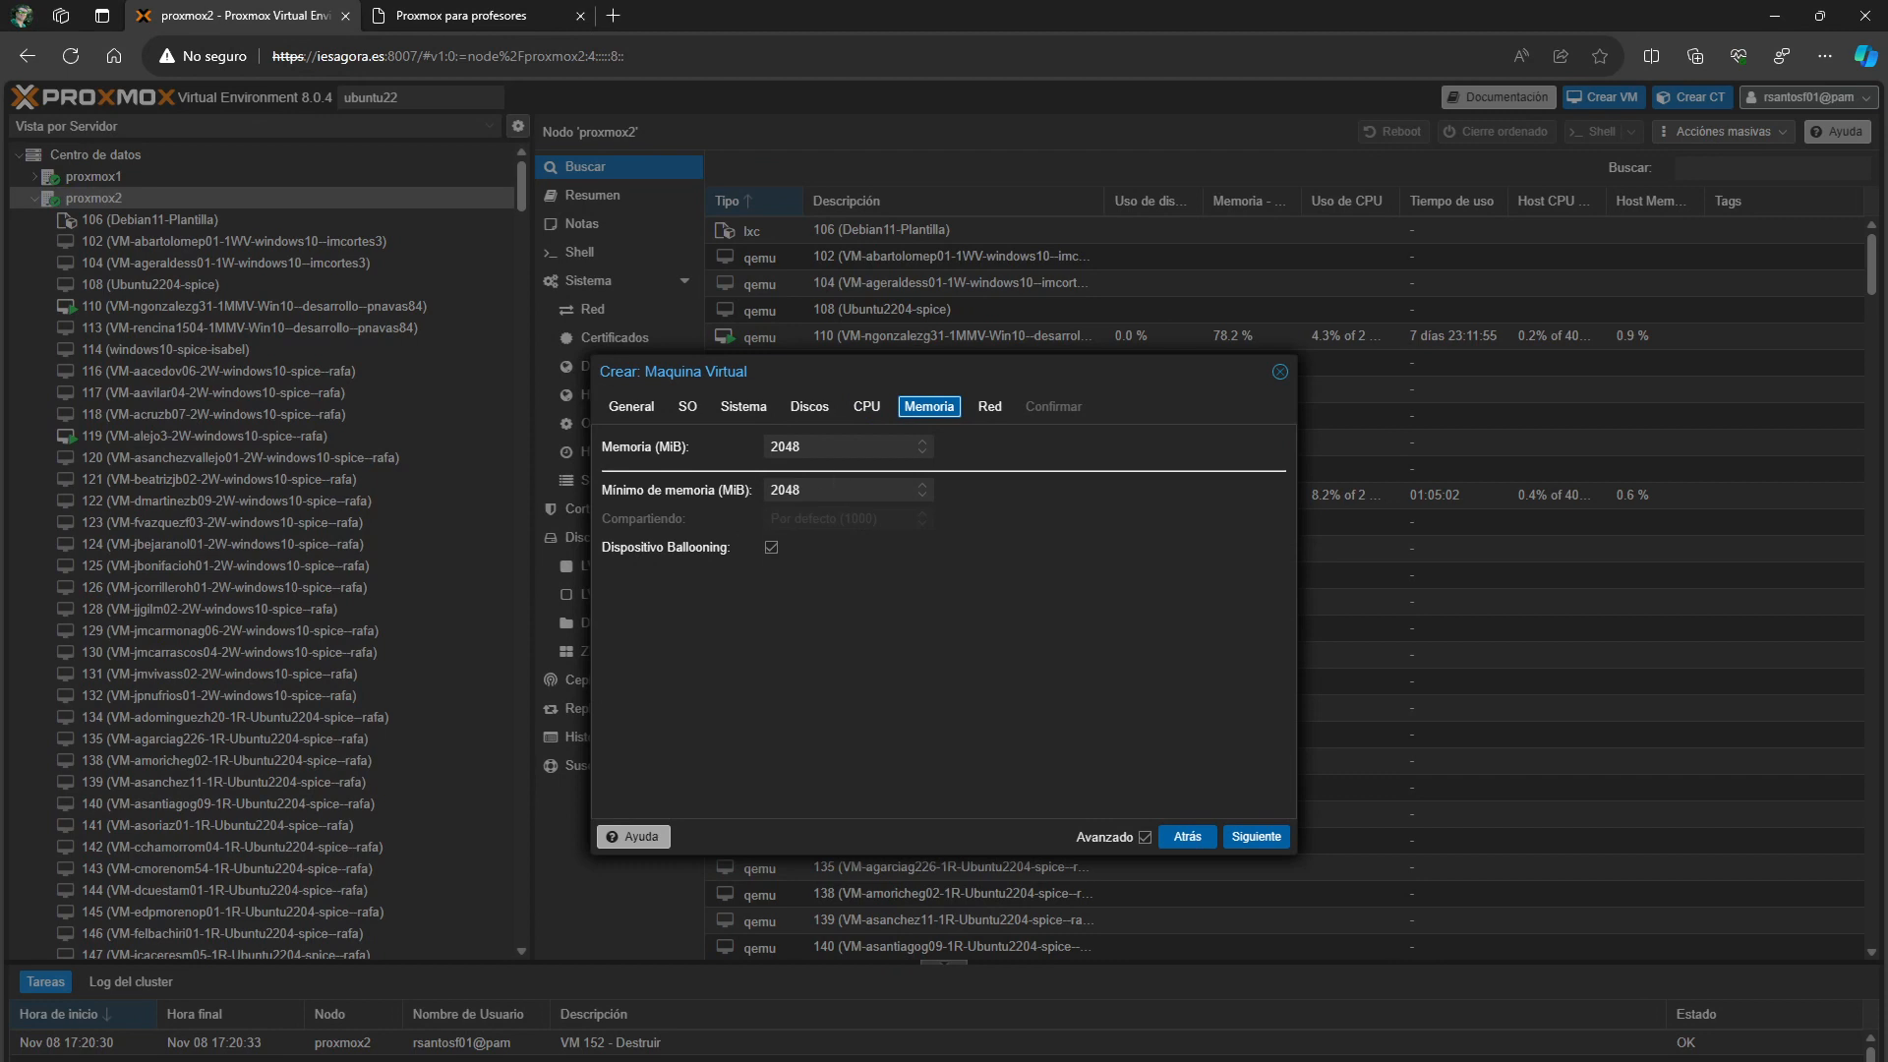
double_click(825, 489)
text(102)
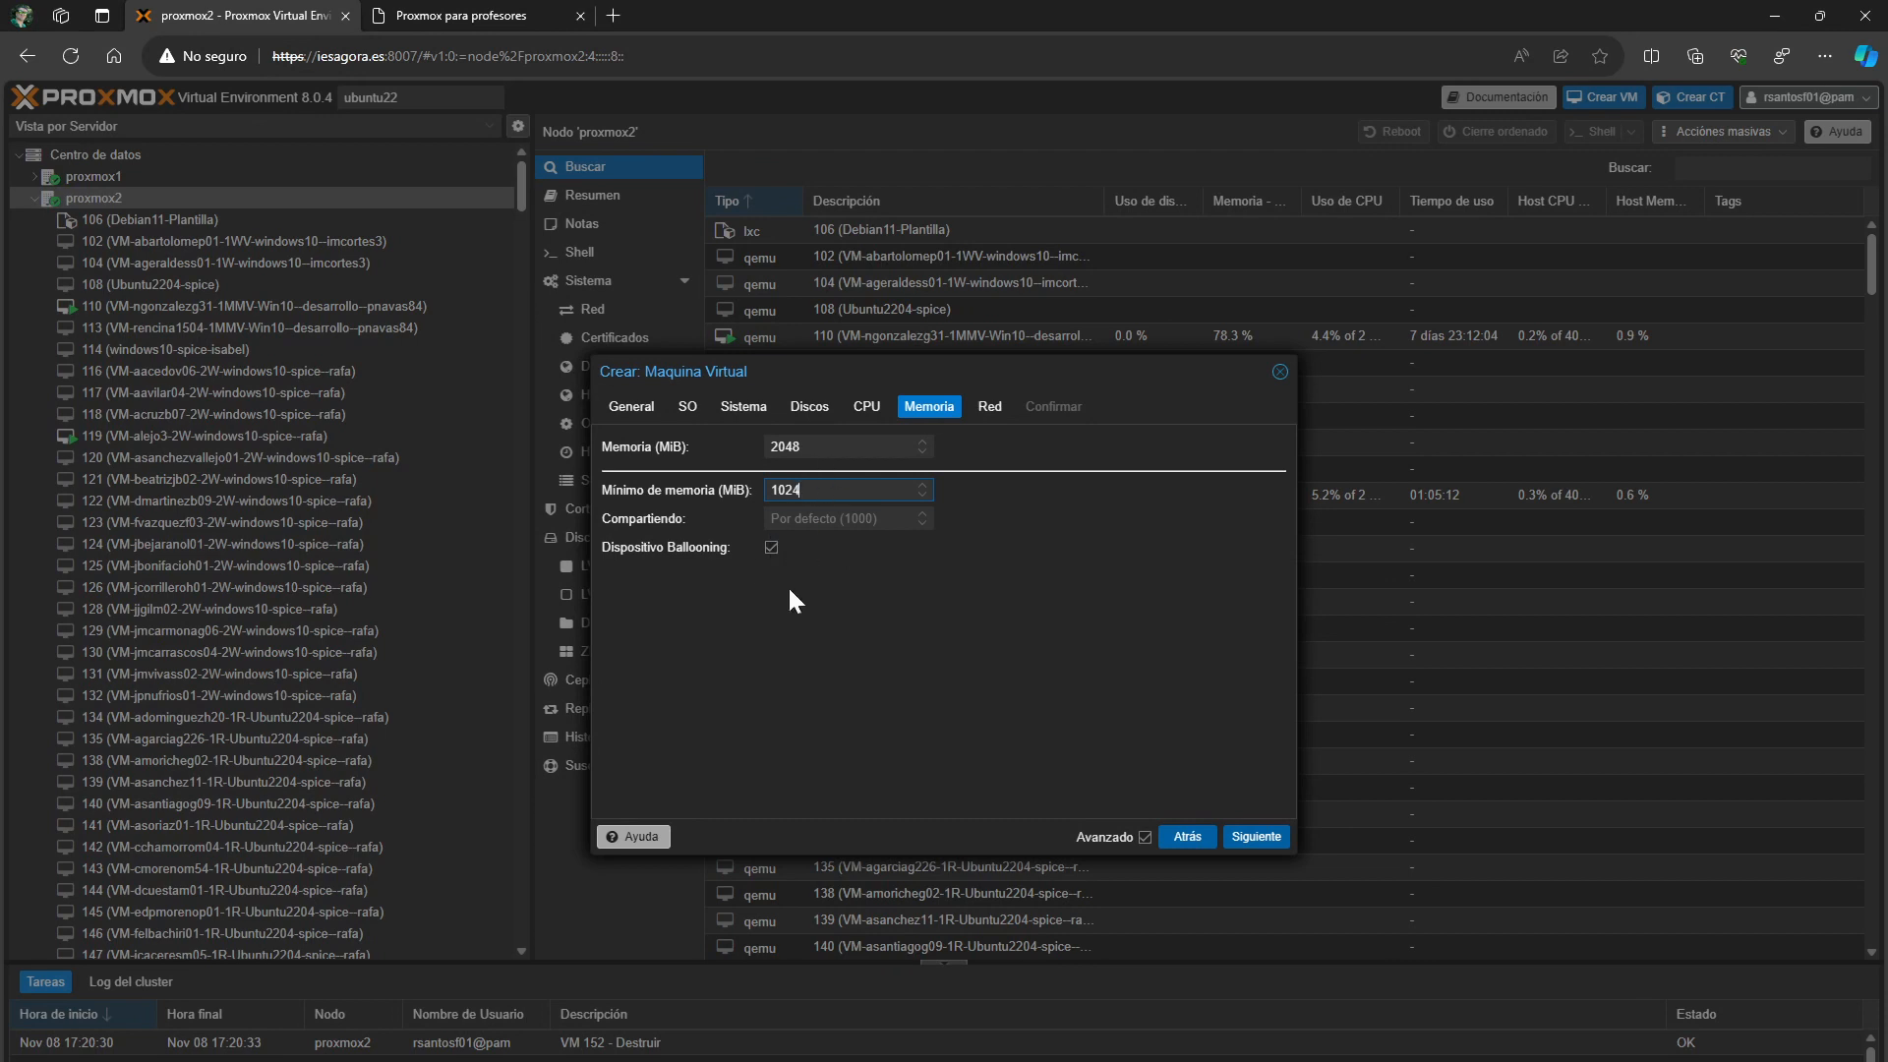
Connect the VM's network device to bridge vmbr1, keeping the VirtIO (paravirtualizado) model
click(987, 413)
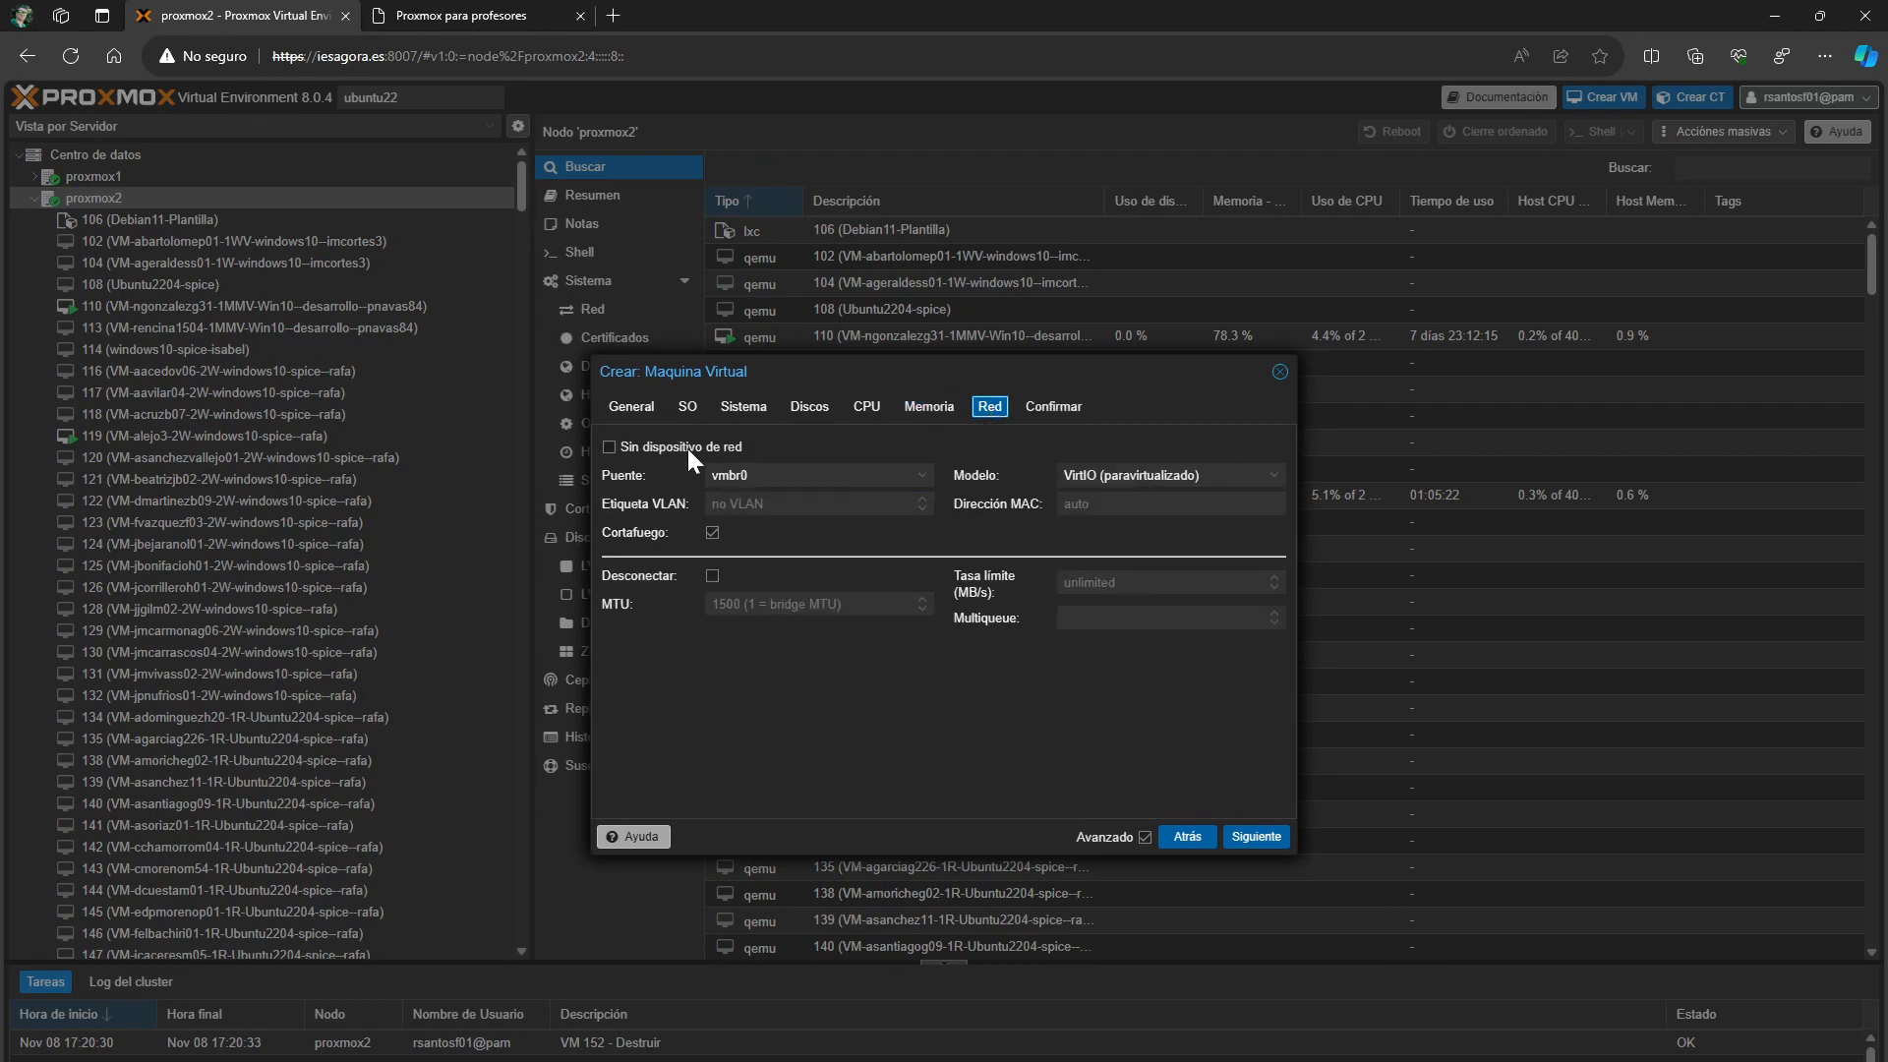
click(921, 476)
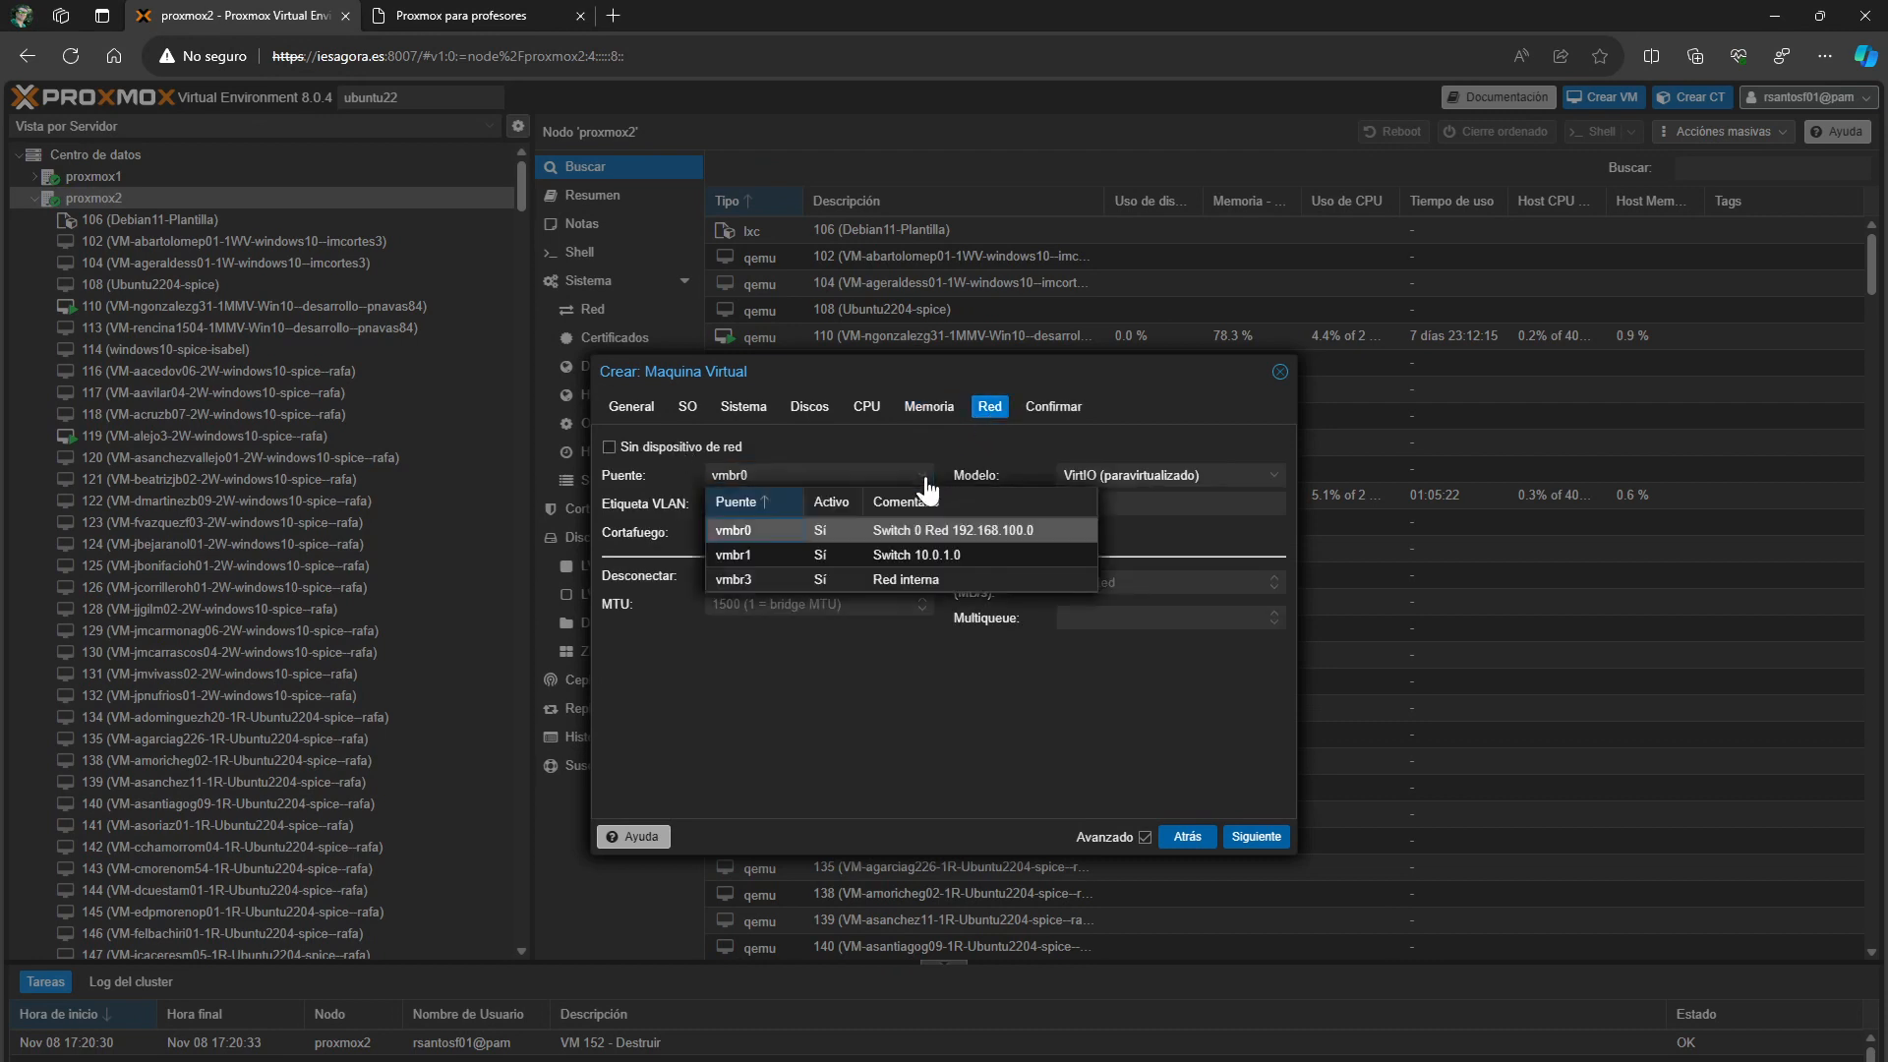
click(912, 555)
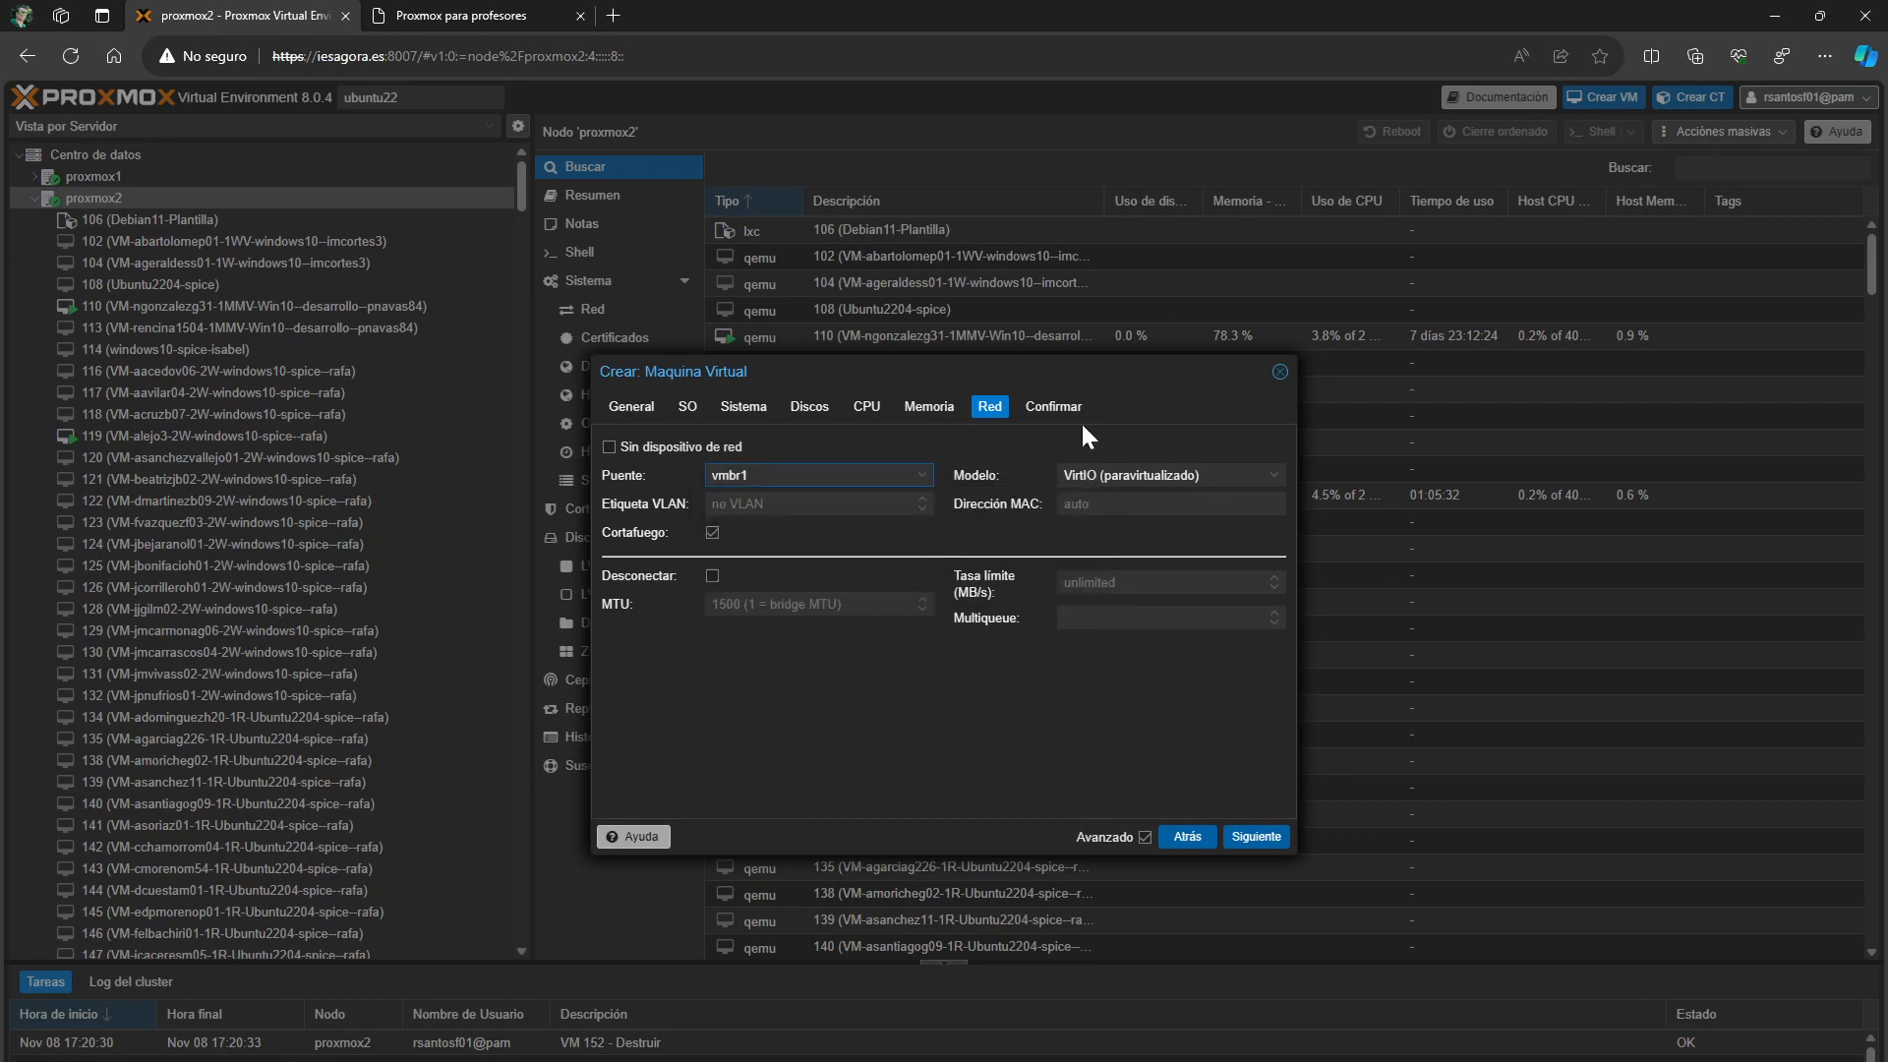
click(1276, 478)
click(1280, 481)
Review the configuration summary and finish creating the Ubuntu22-install virtual machine without starting it
click(1256, 837)
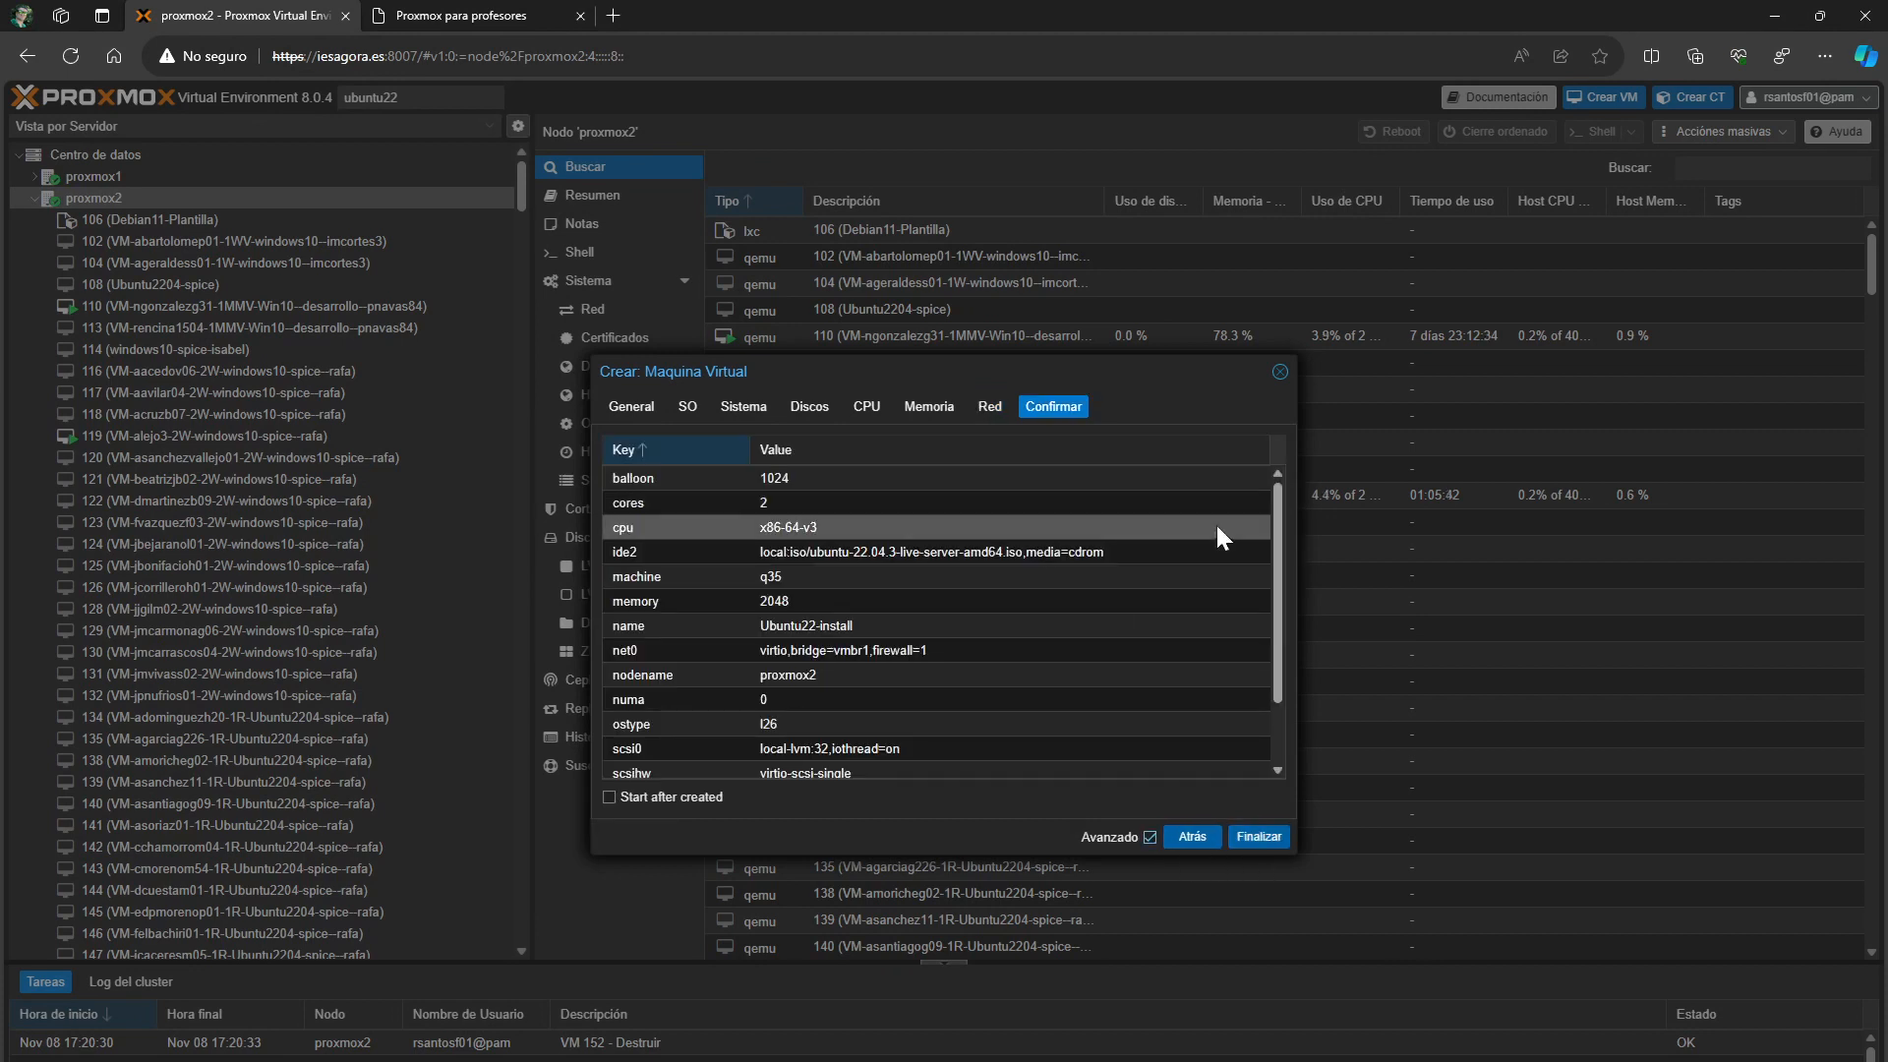
mouse_move(1280, 515)
mouse_down()
mouse_move(1280, 593)
mouse_move(1296, 487)
mouse_up()
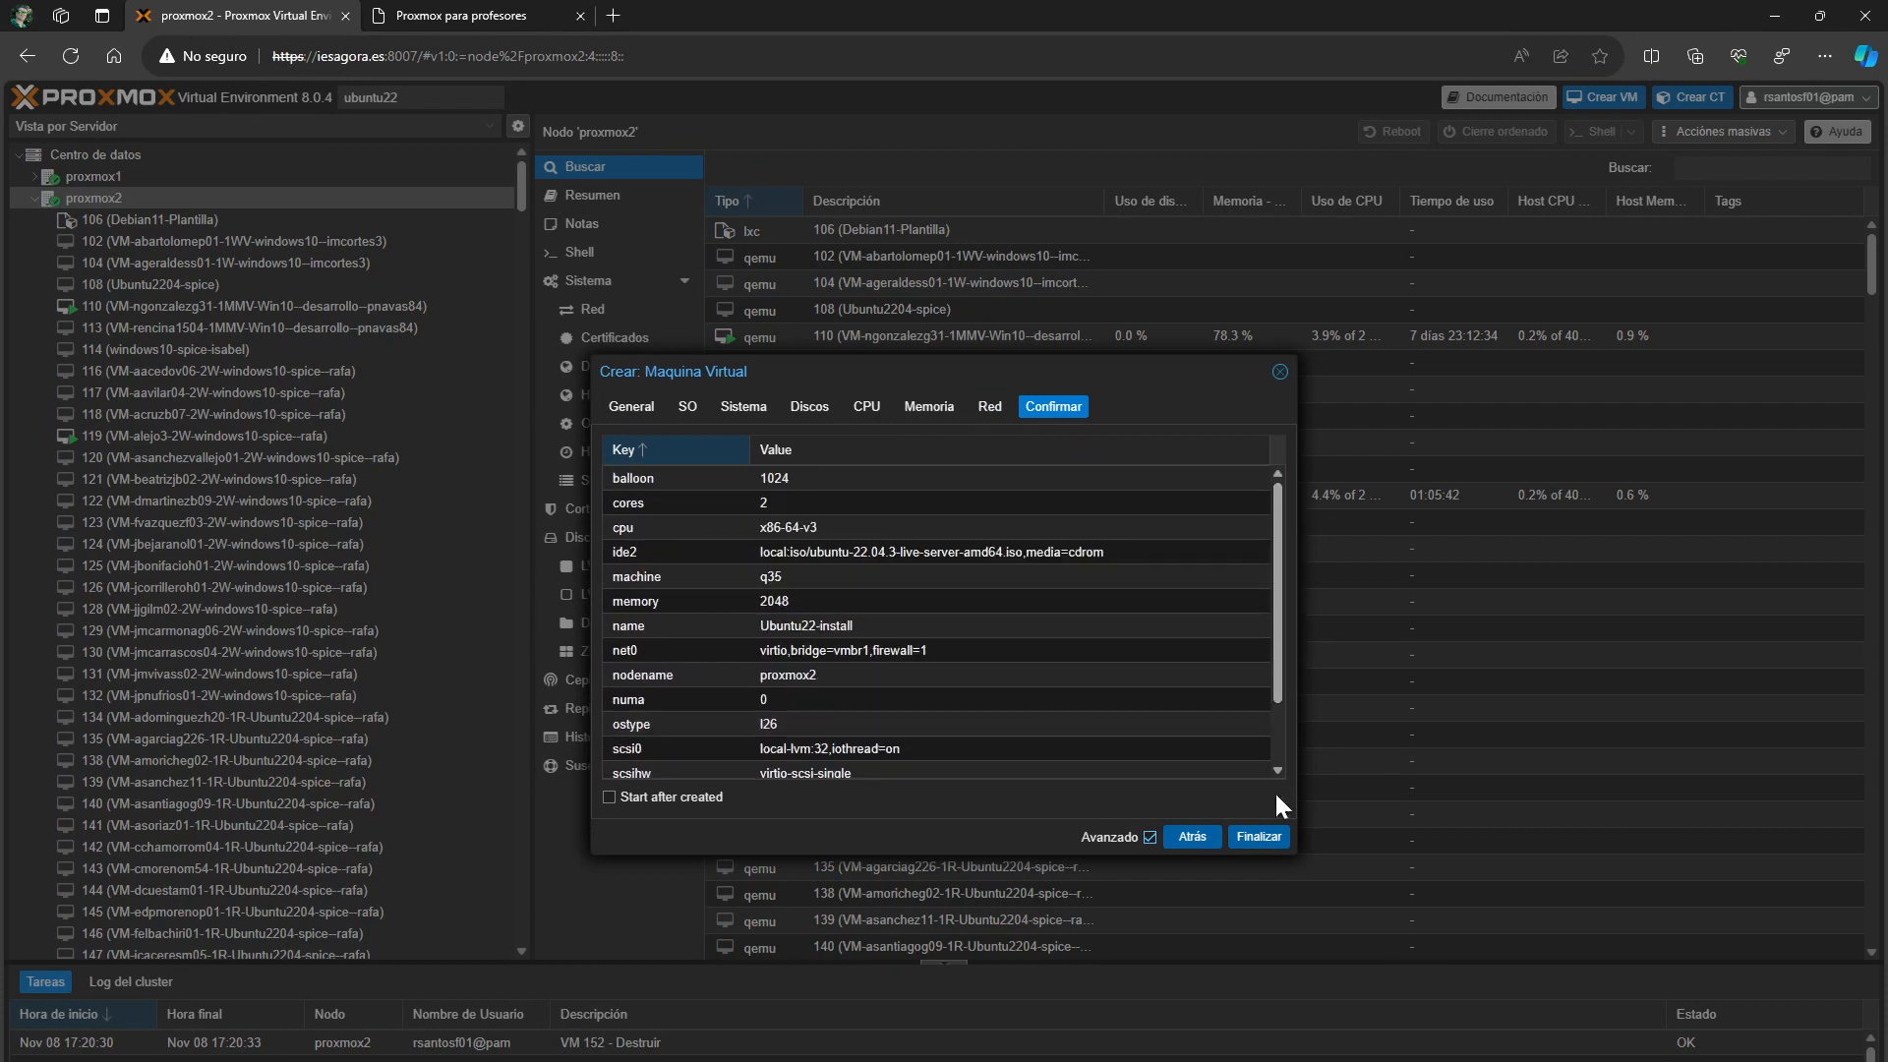
click(1278, 836)
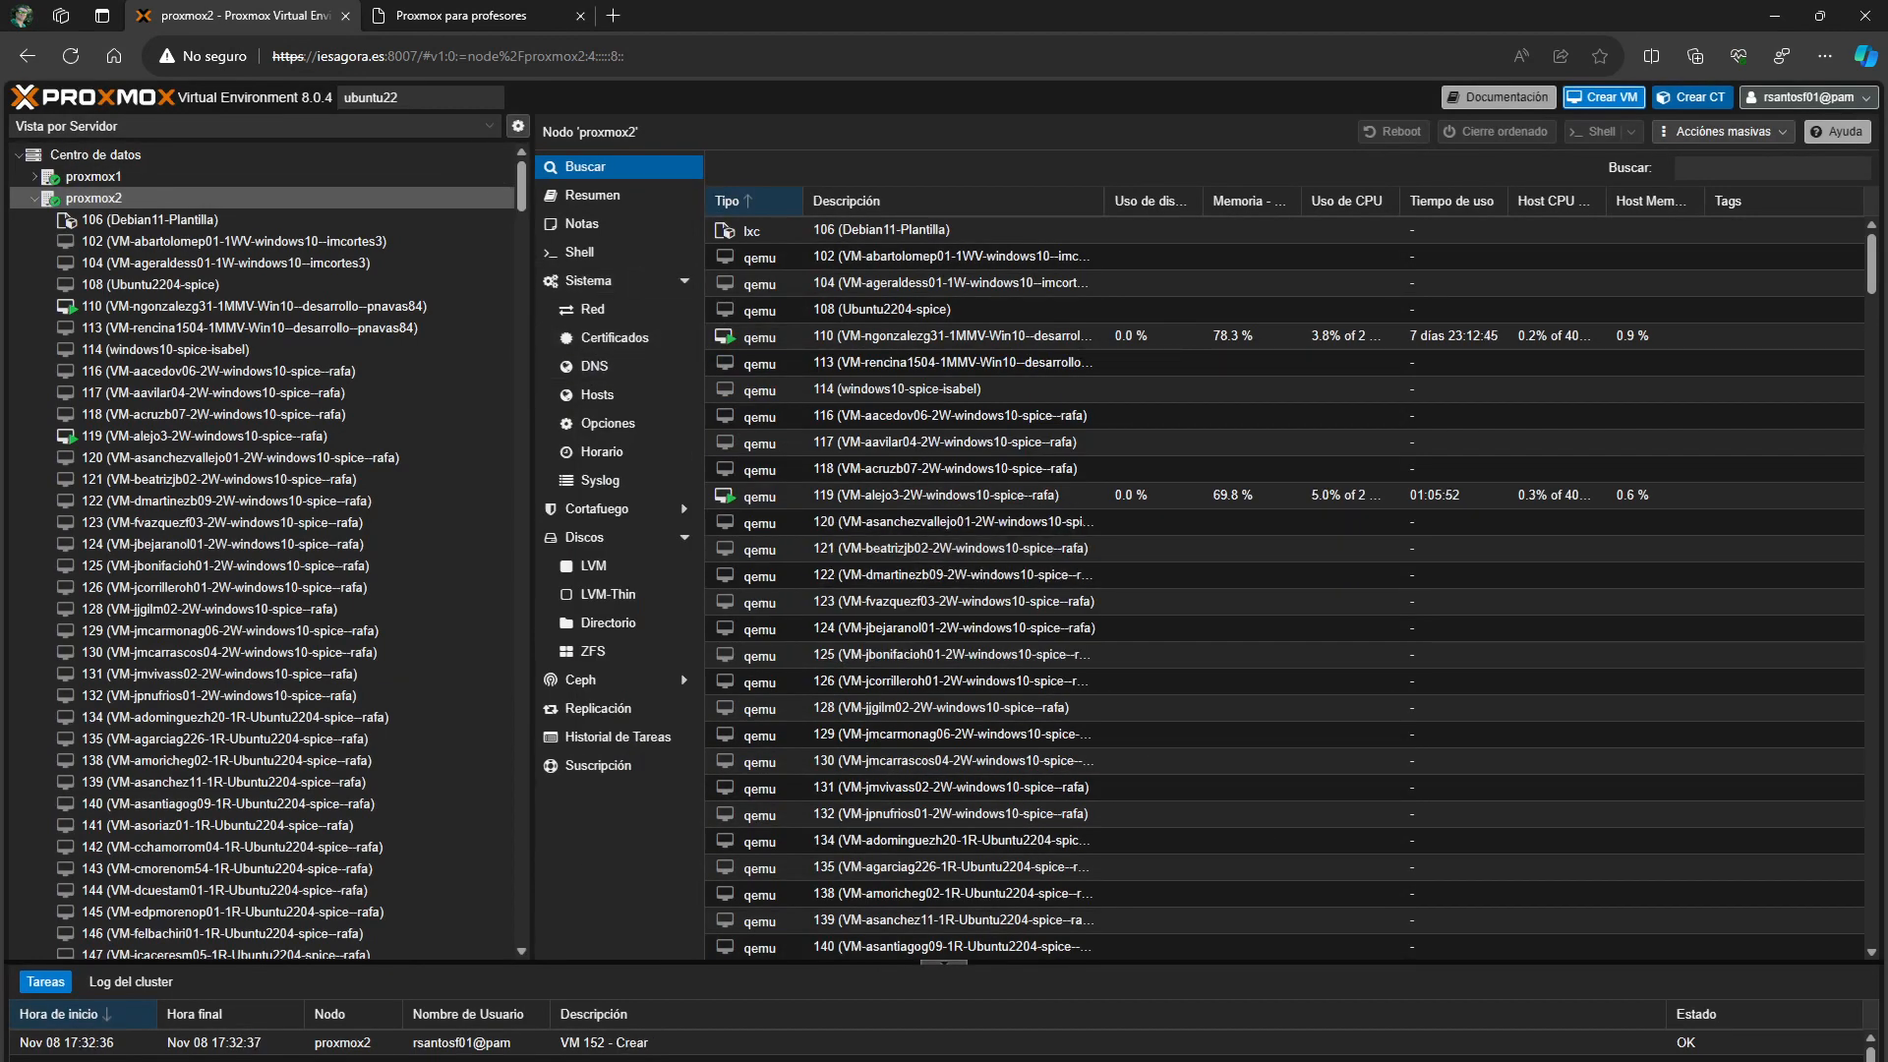
Find and open the Ubuntu22-install virtual machine under the proxmox2 node and review its hardware and options
click(421, 98)
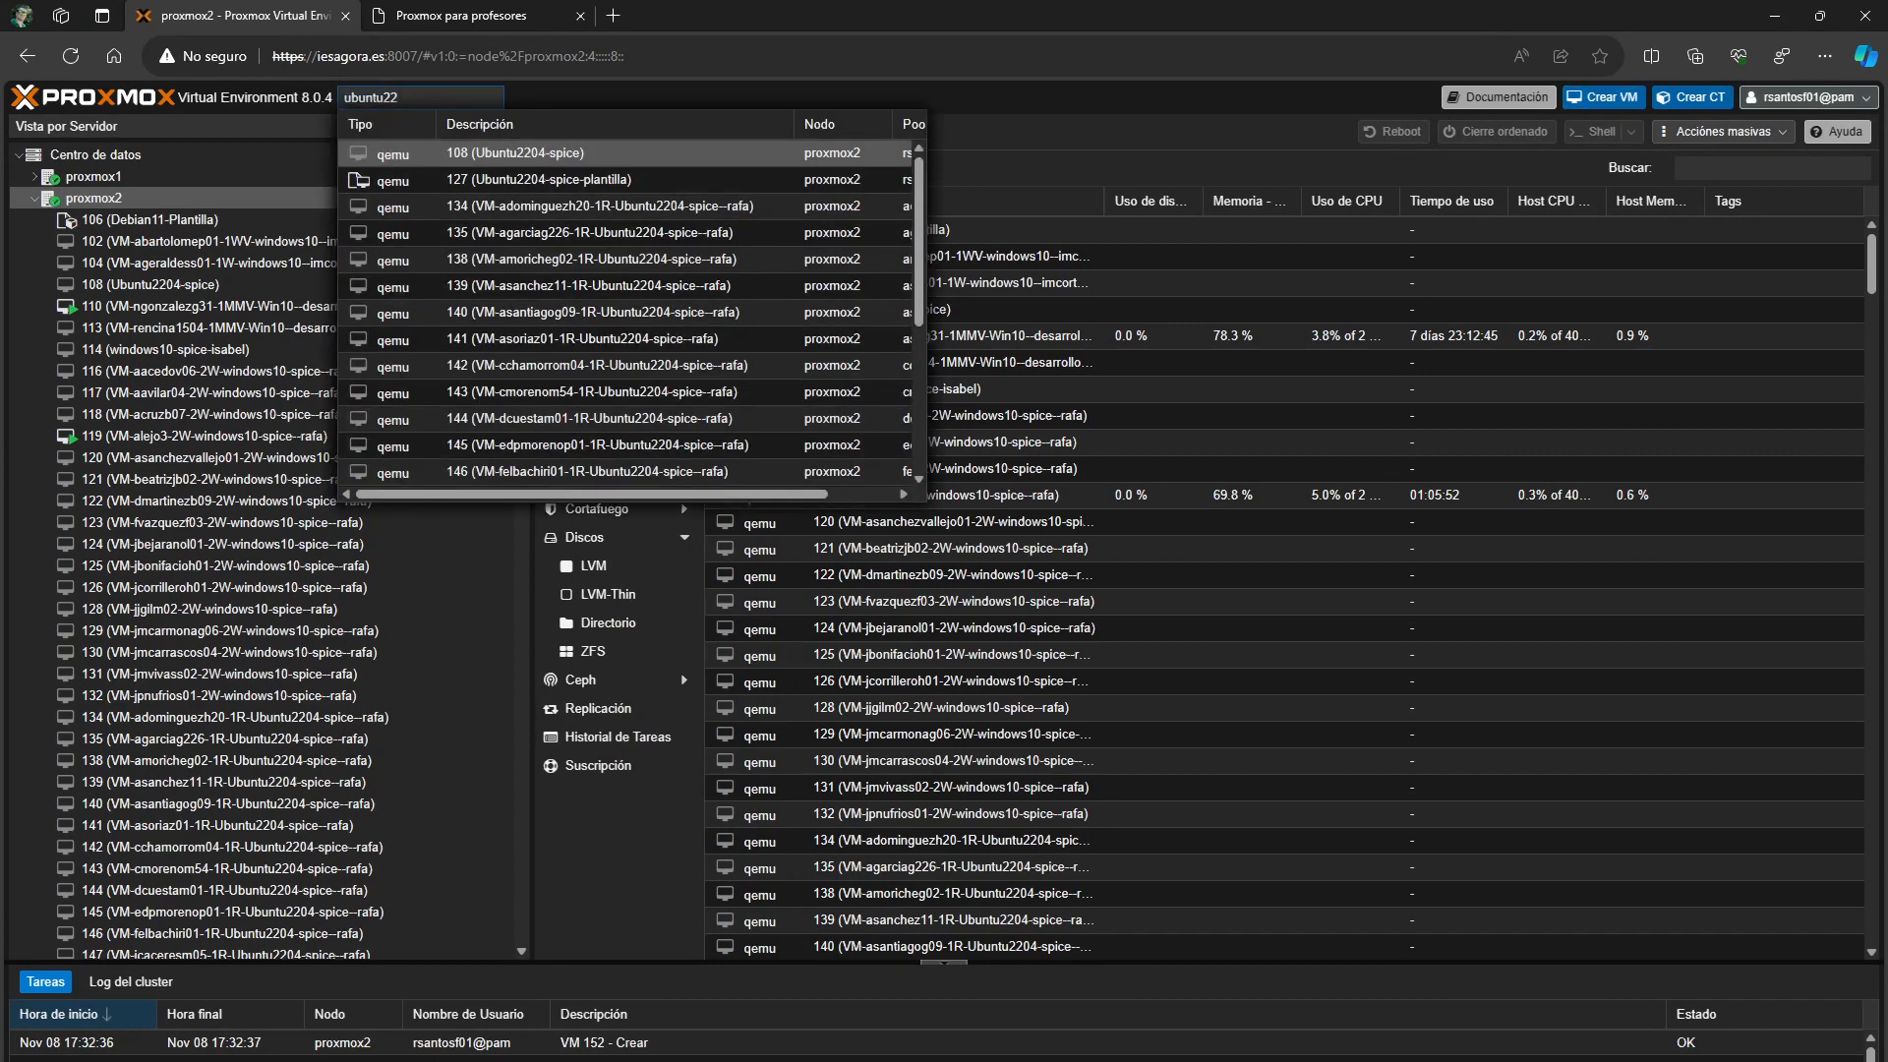
text(instal)
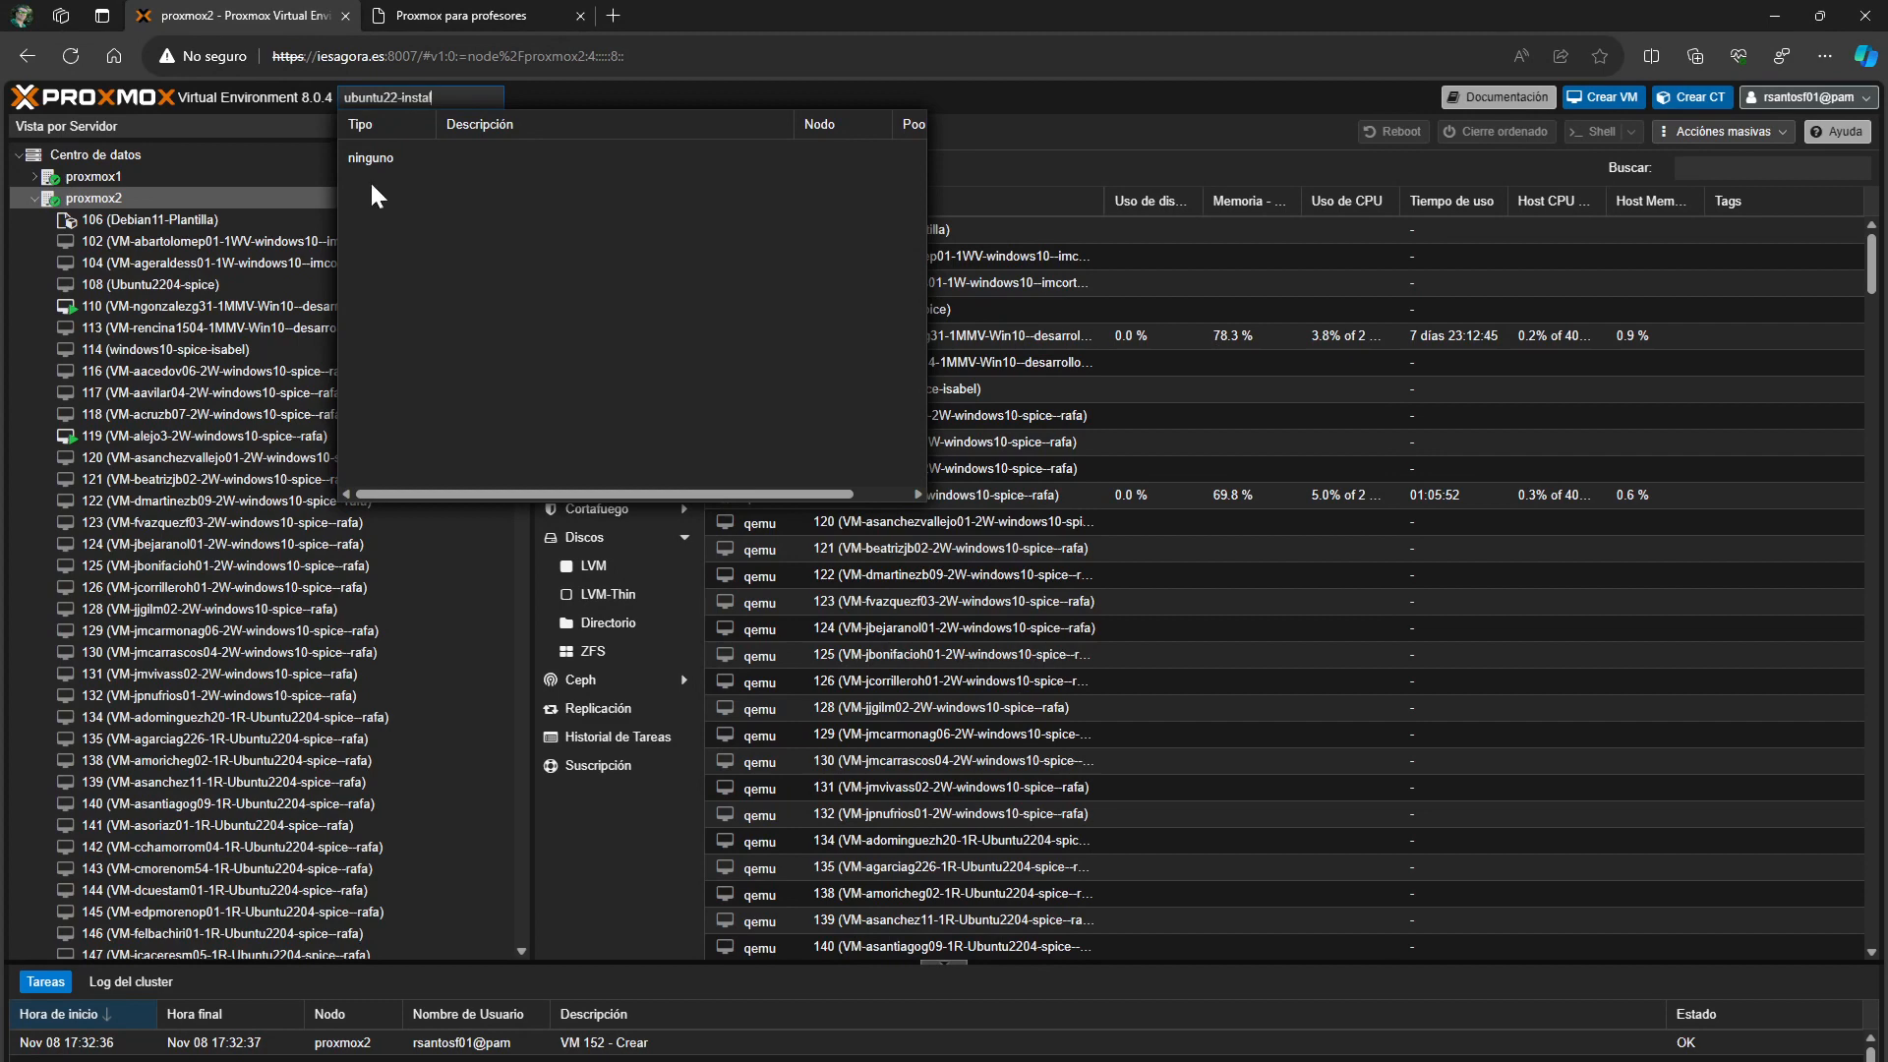
click(108, 197)
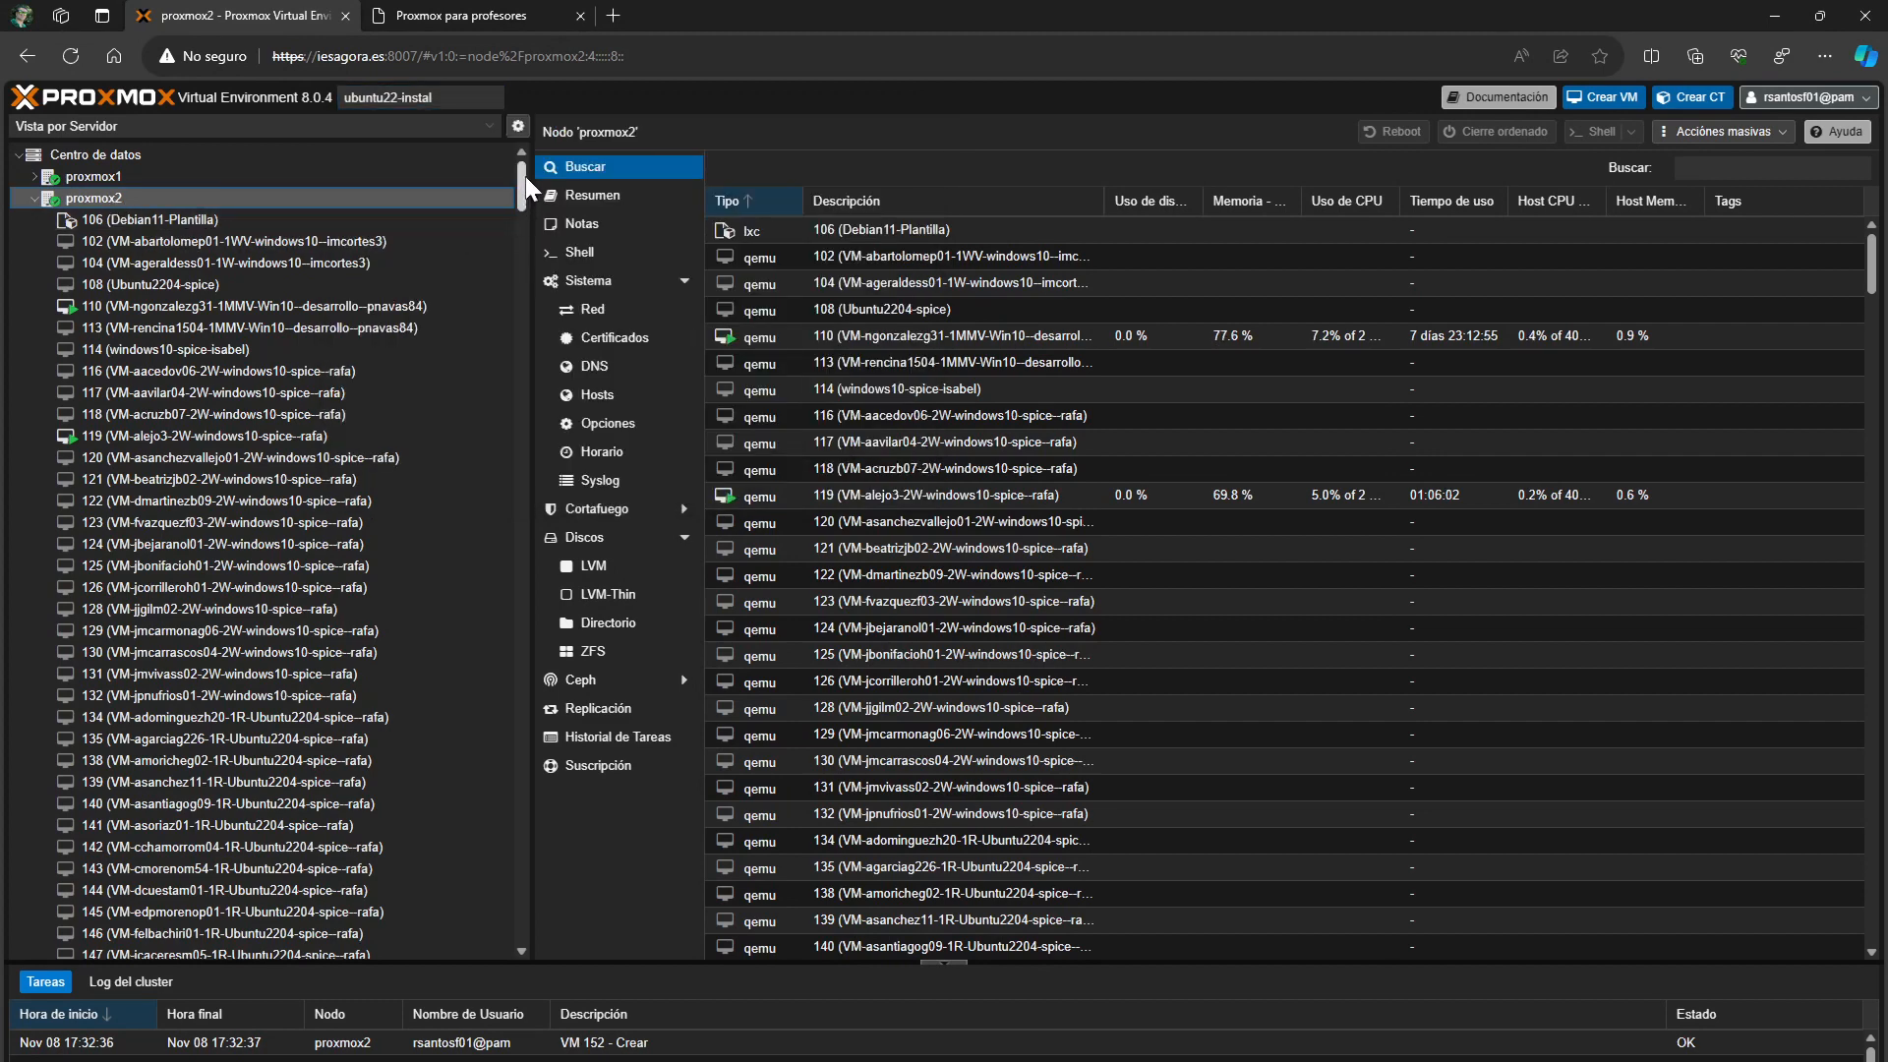
drag(525, 175, 529, 191)
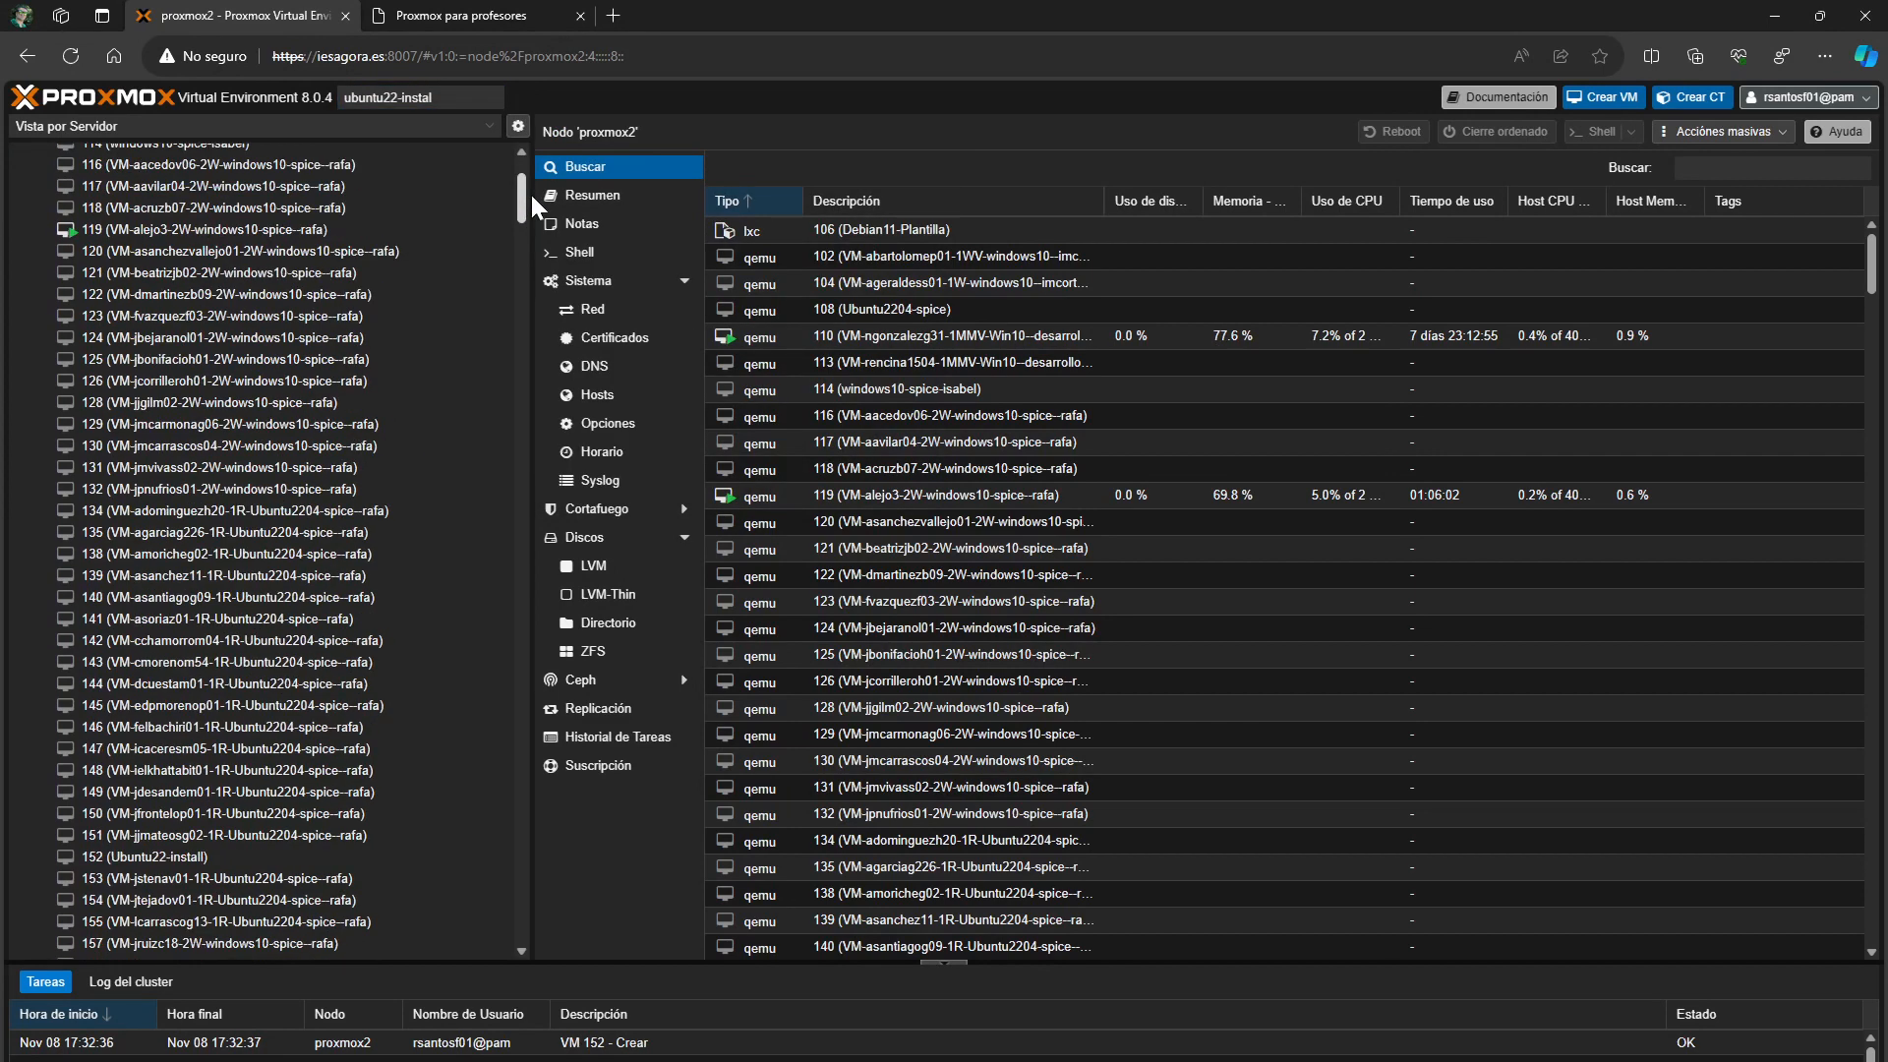
click(161, 857)
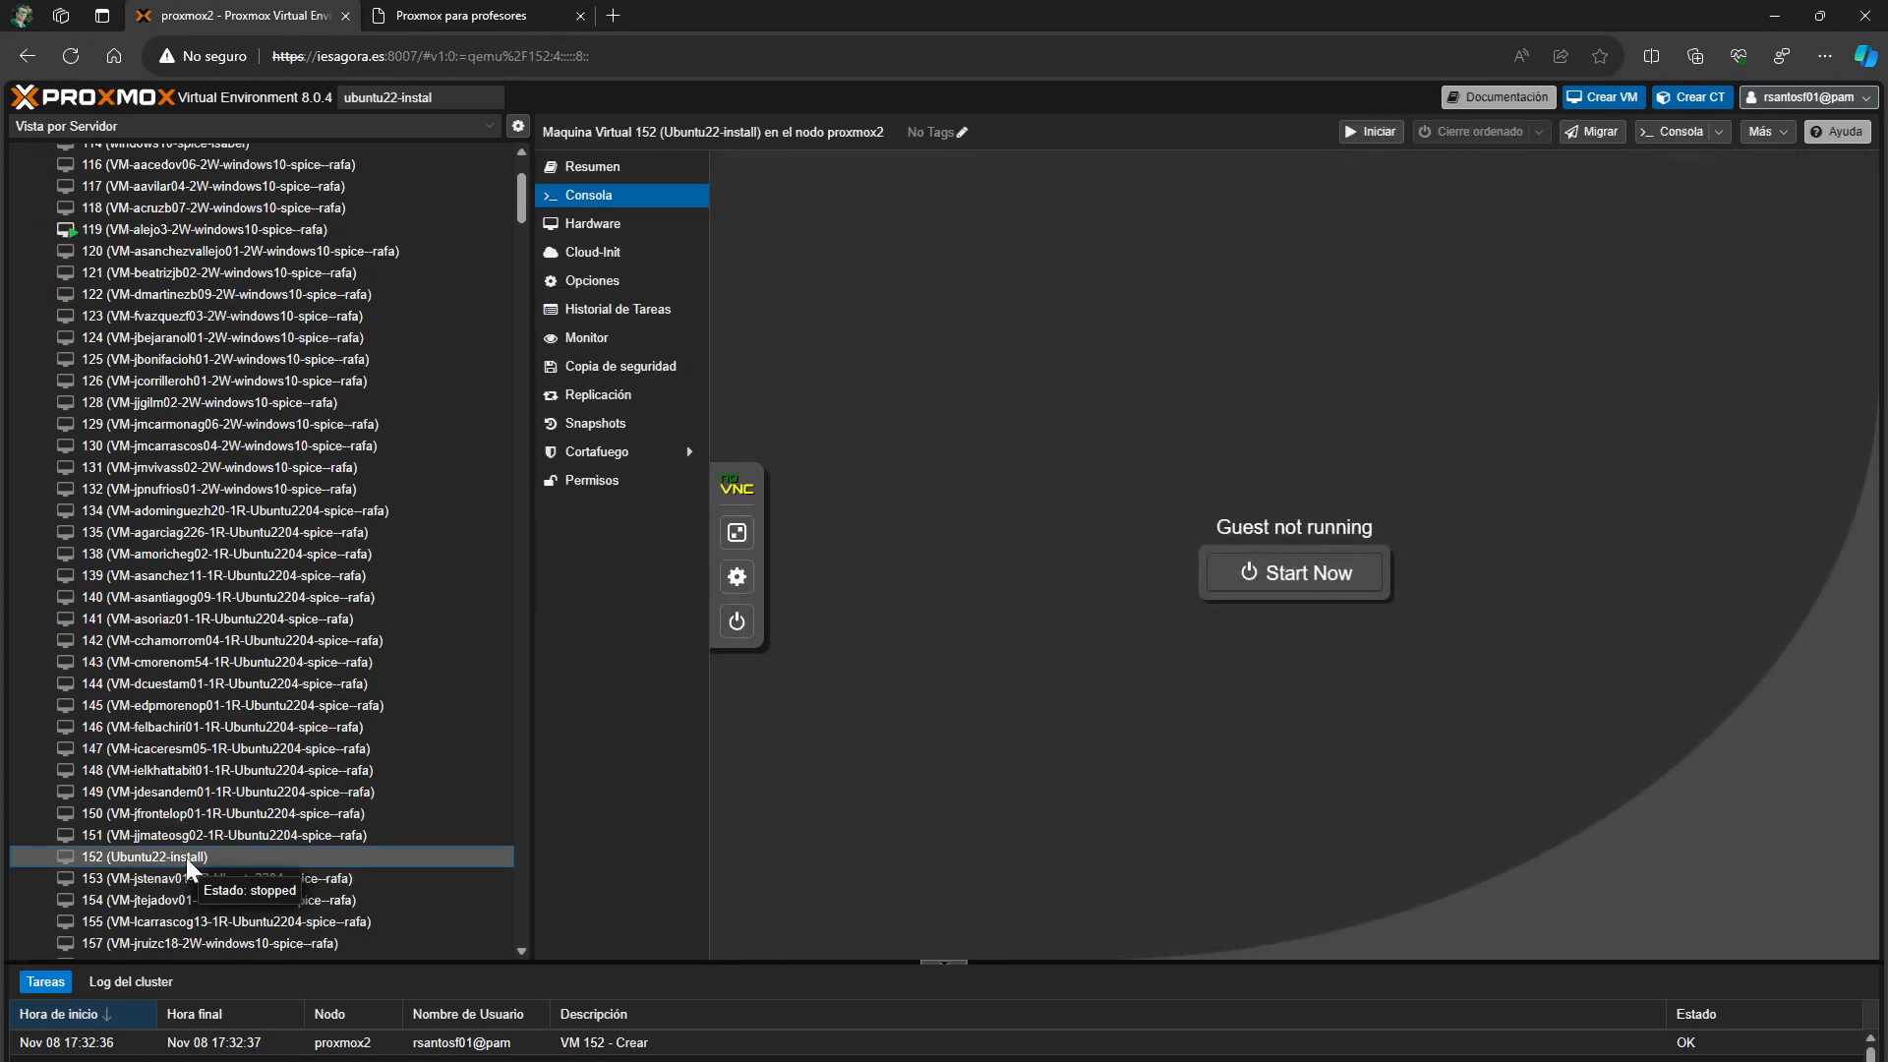
click(599, 228)
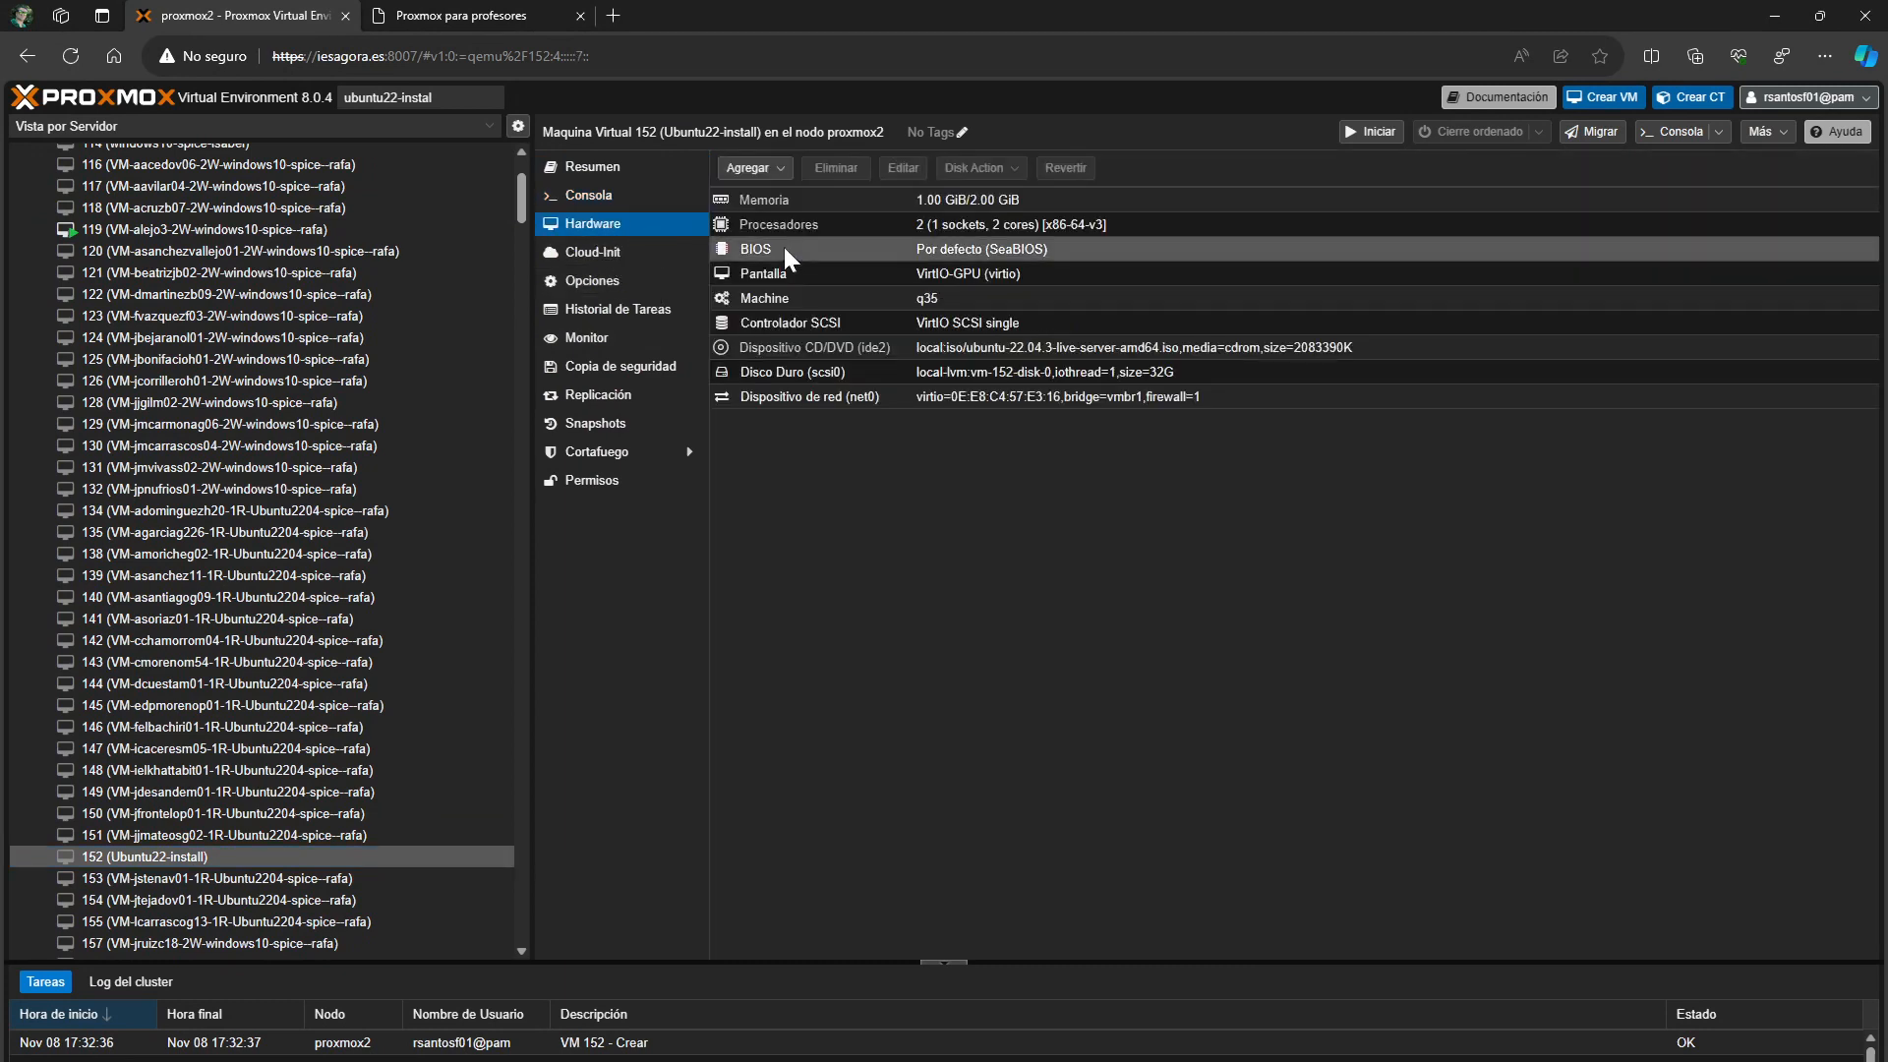
click(600, 283)
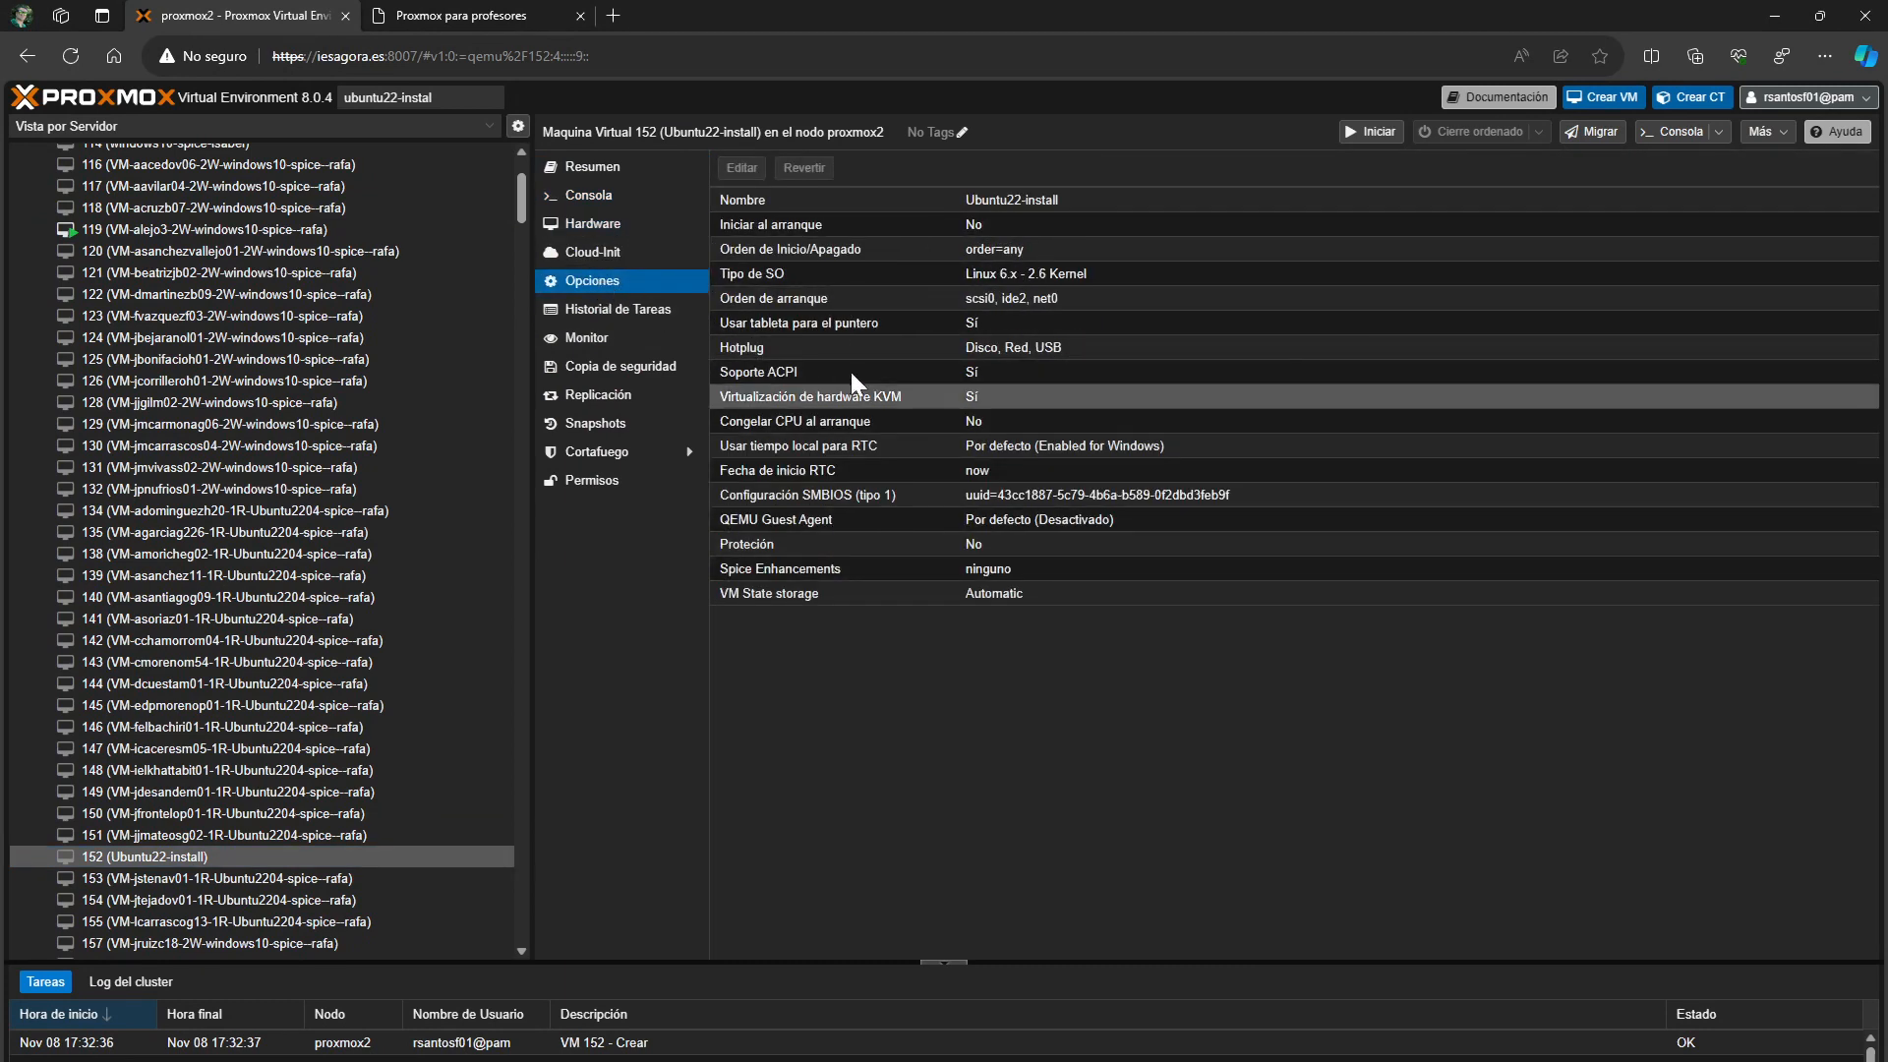
Add a second SCSI hard disk of 64 GiB on local-lvm storage to the Ubuntu22-install hardware
click(601, 228)
click(770, 179)
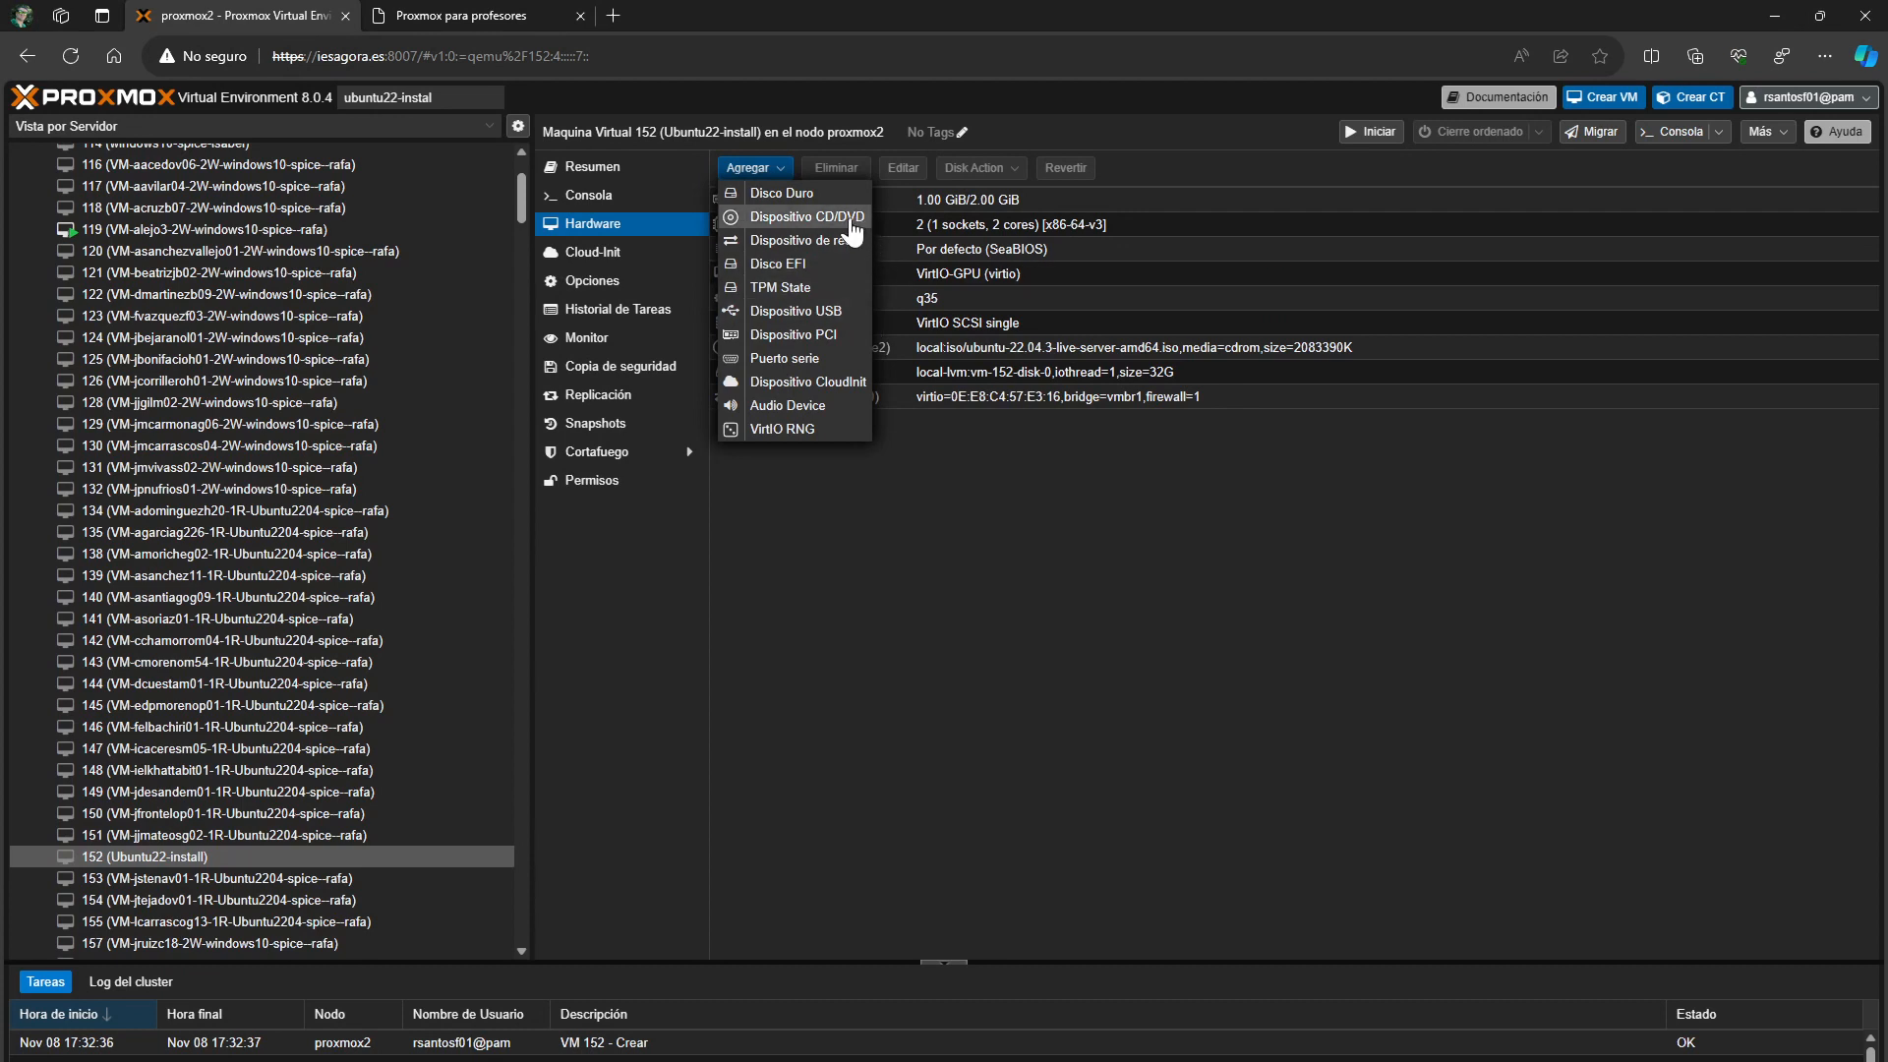
click(793, 196)
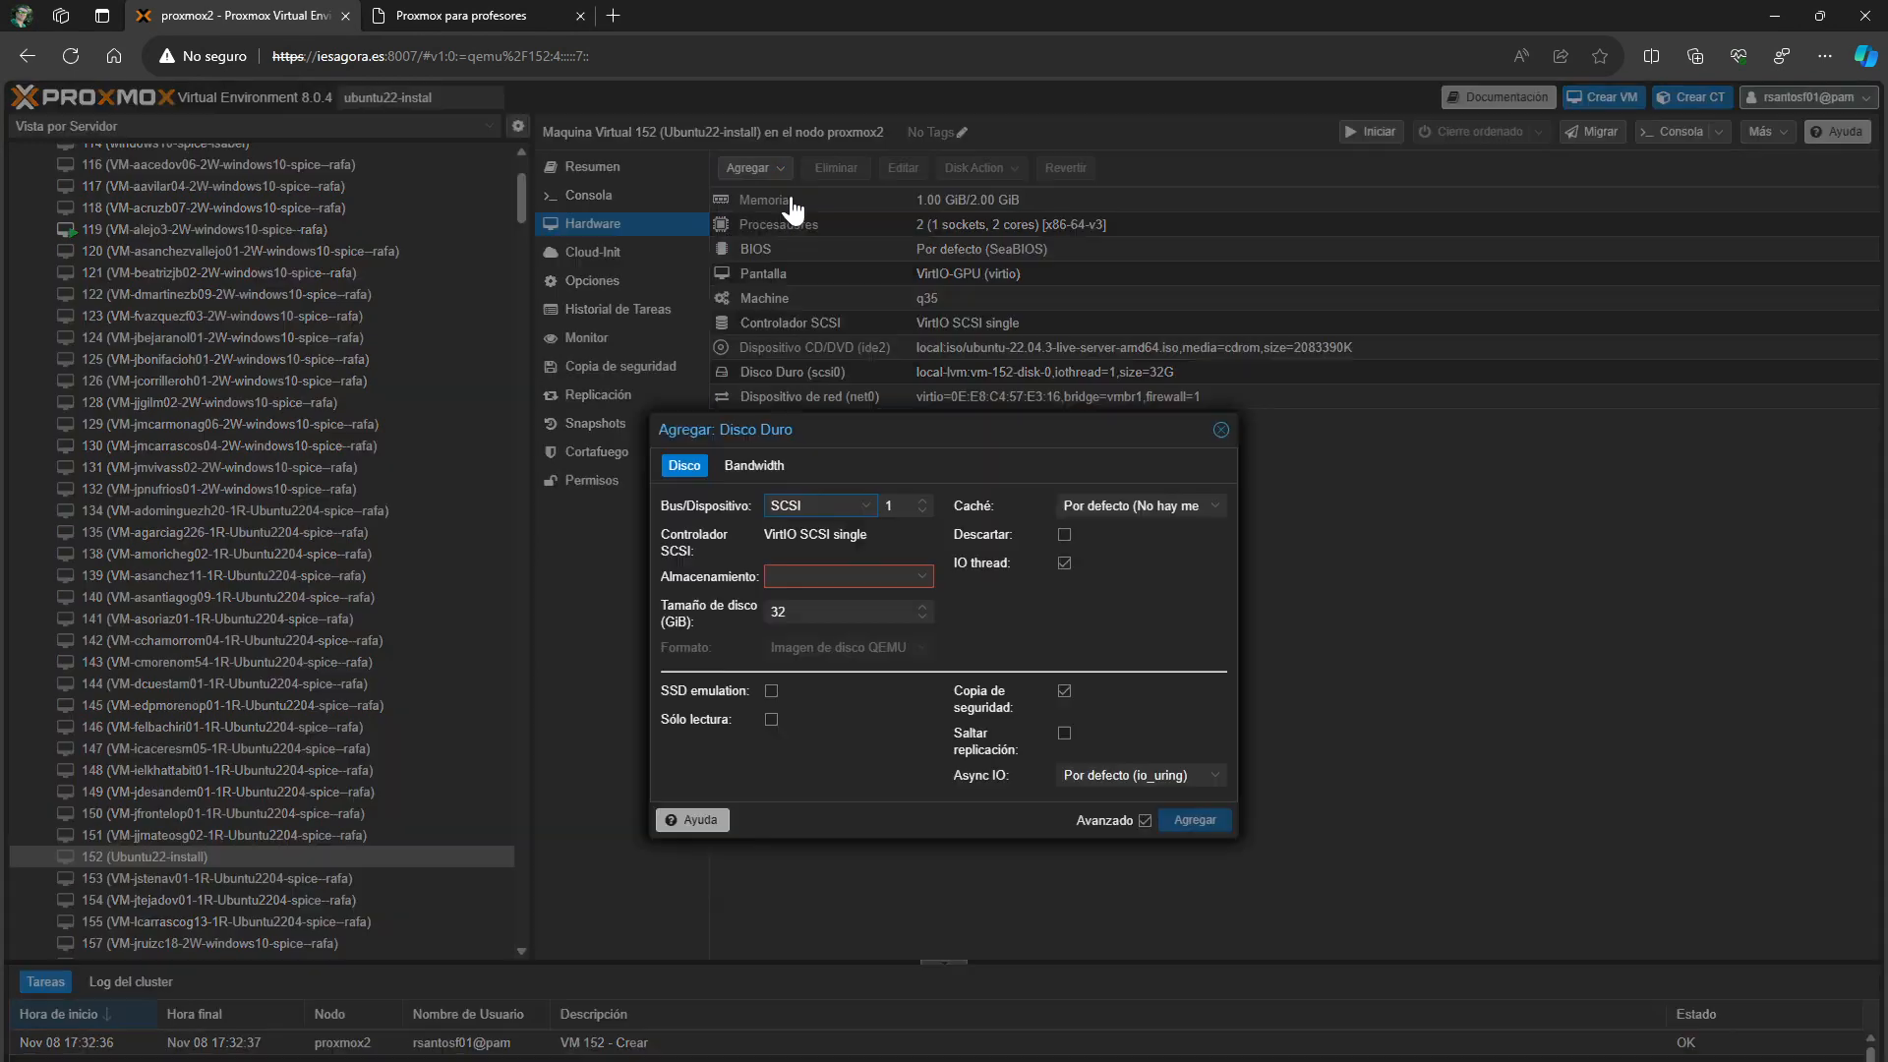
click(863, 505)
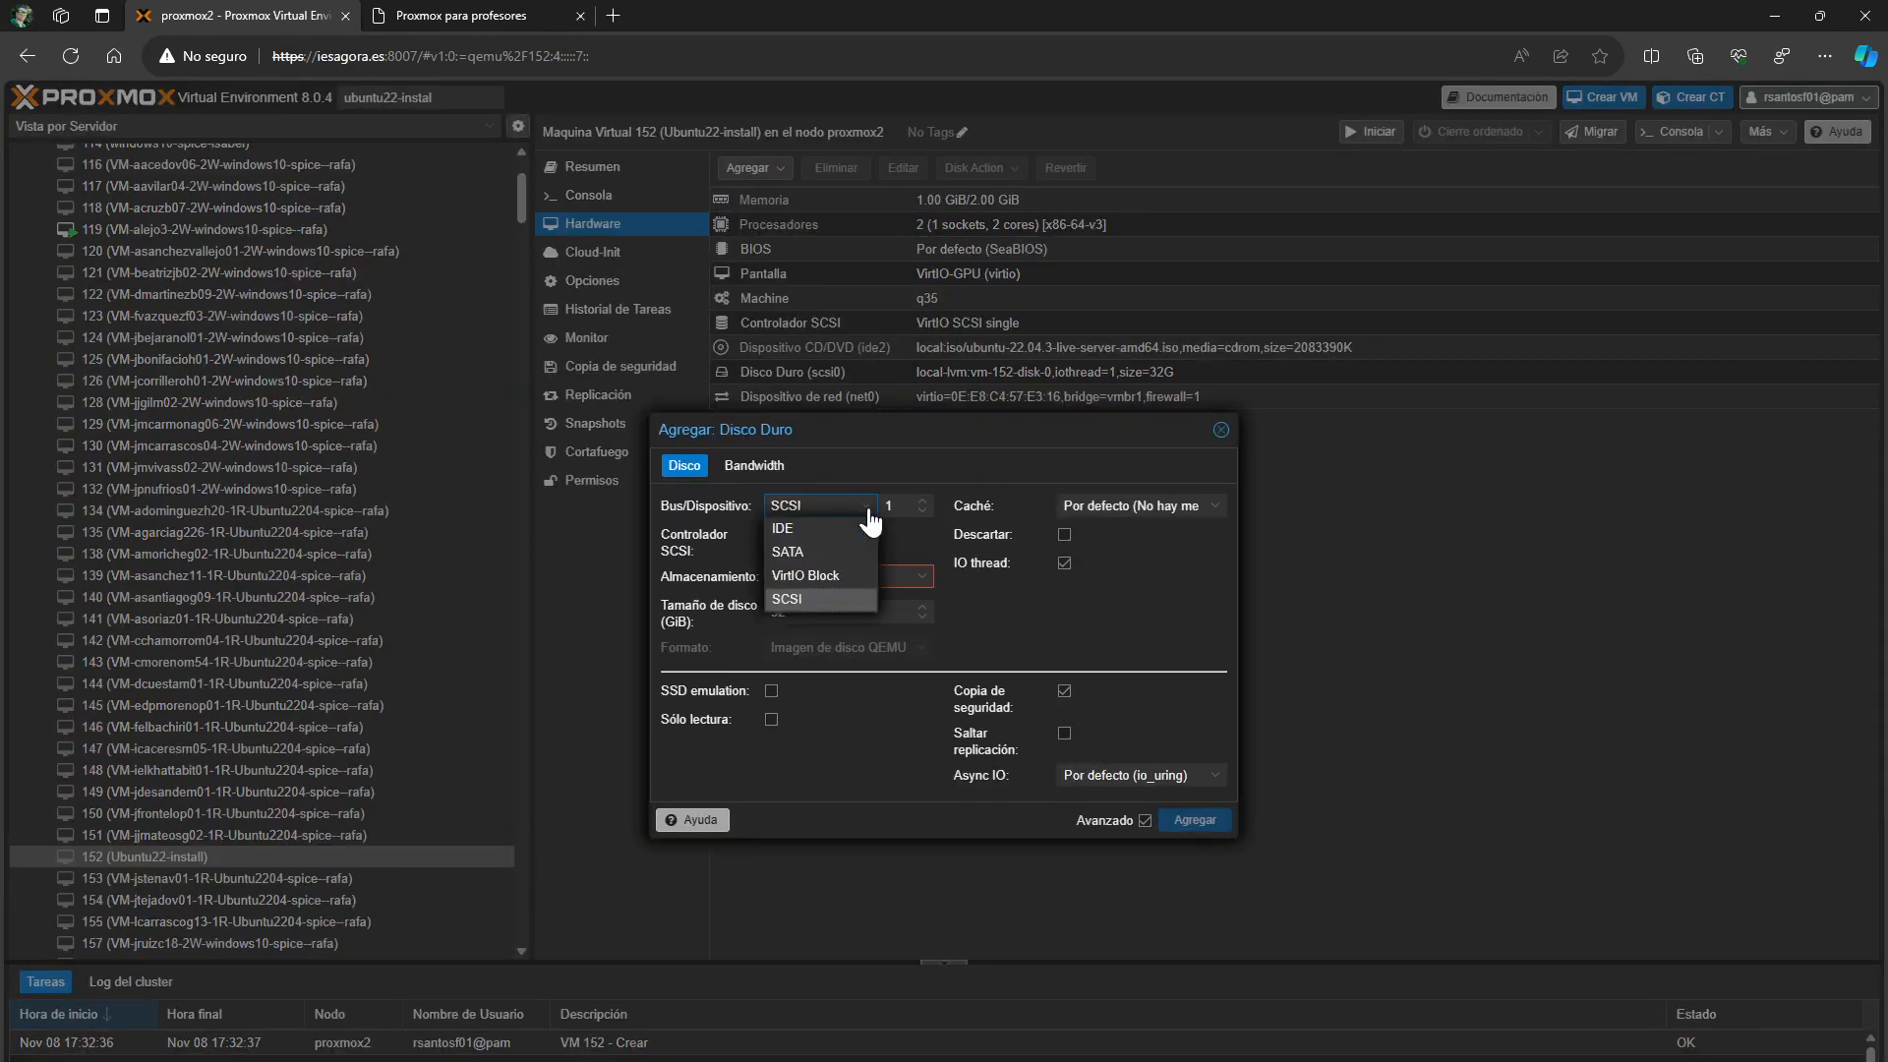
click(842, 600)
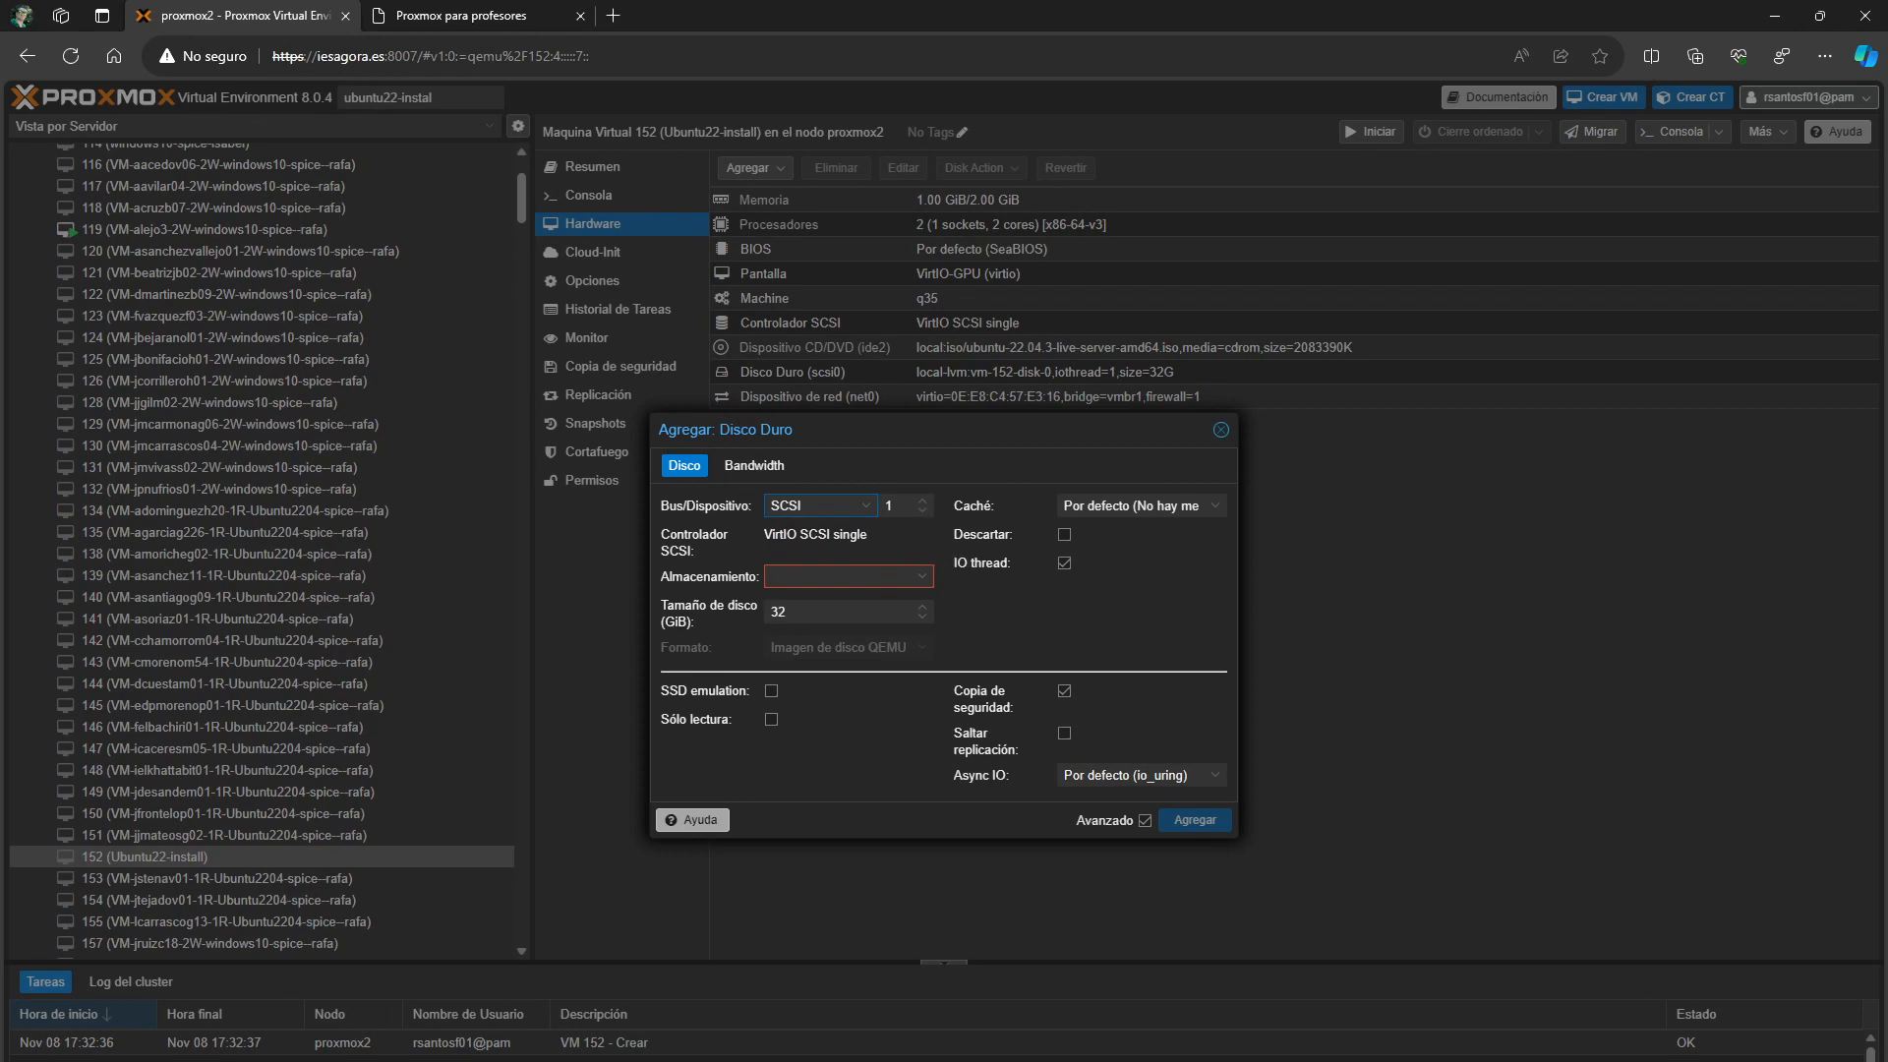
click(833, 611)
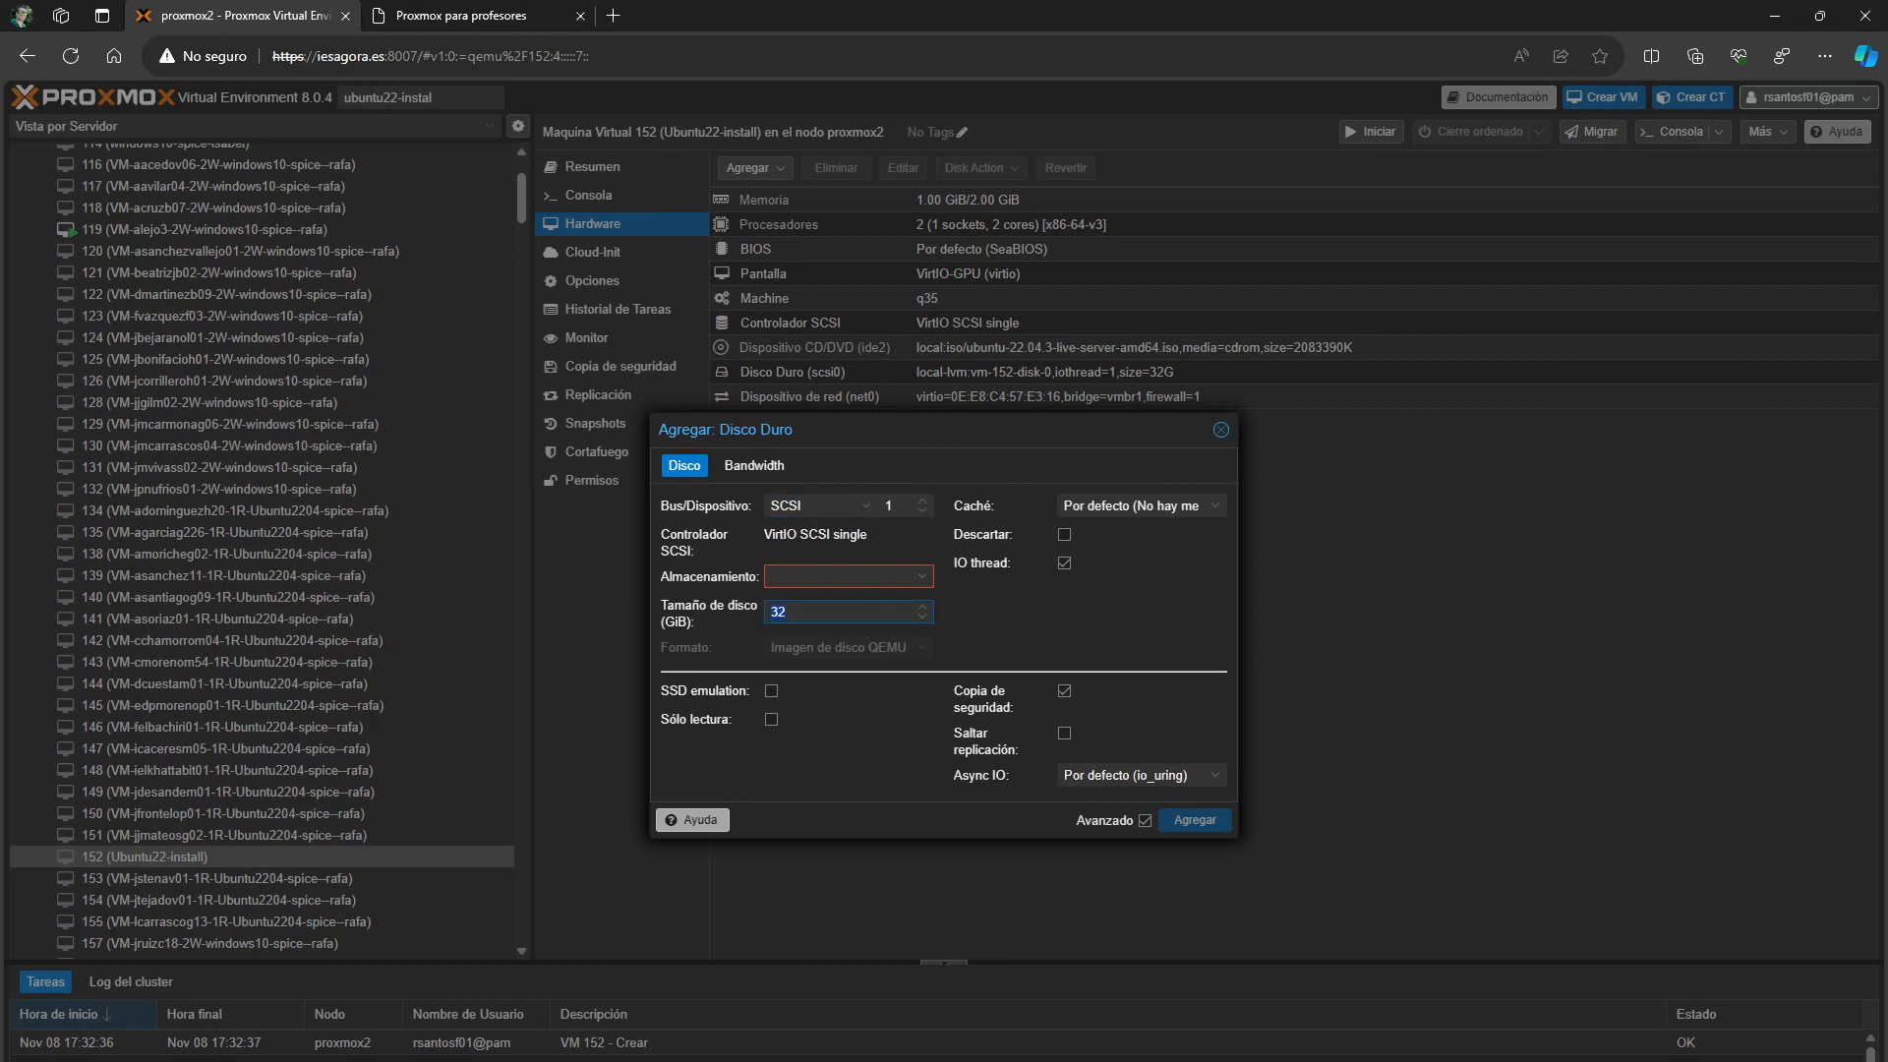
text(64)
click(924, 577)
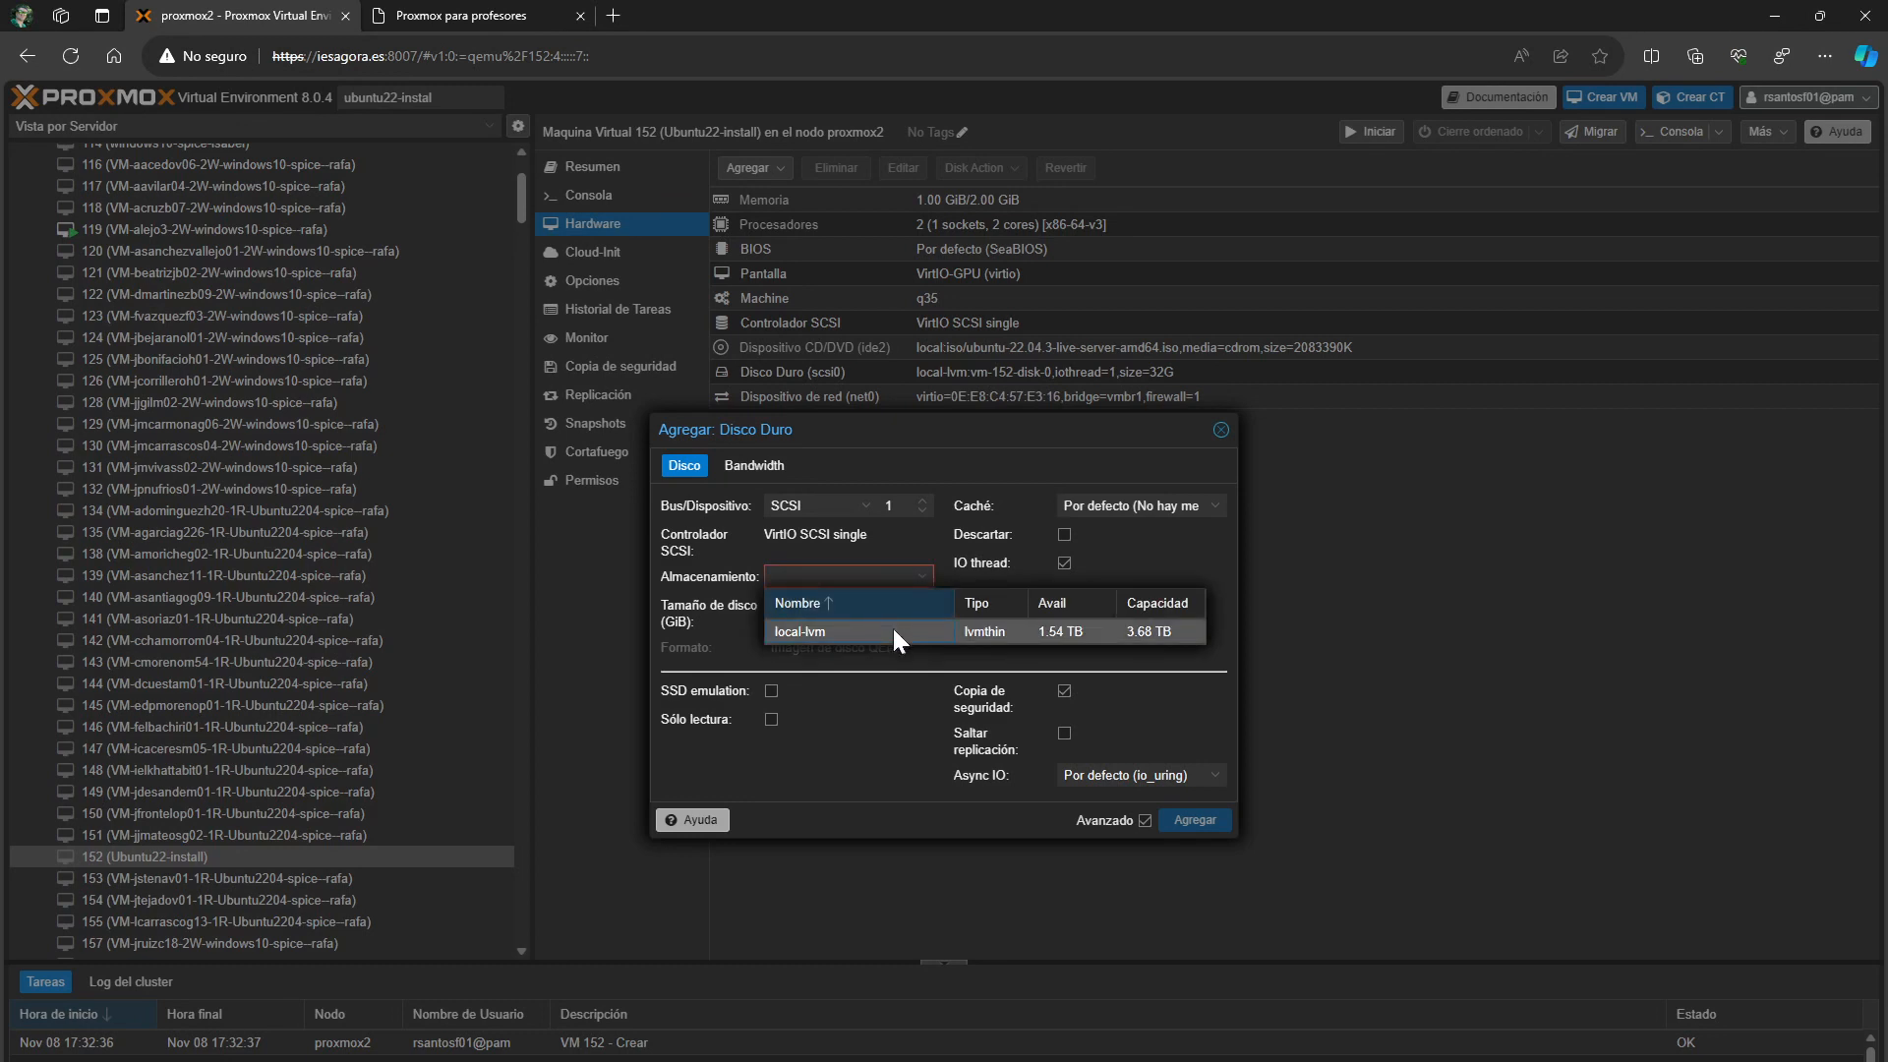
click(893, 628)
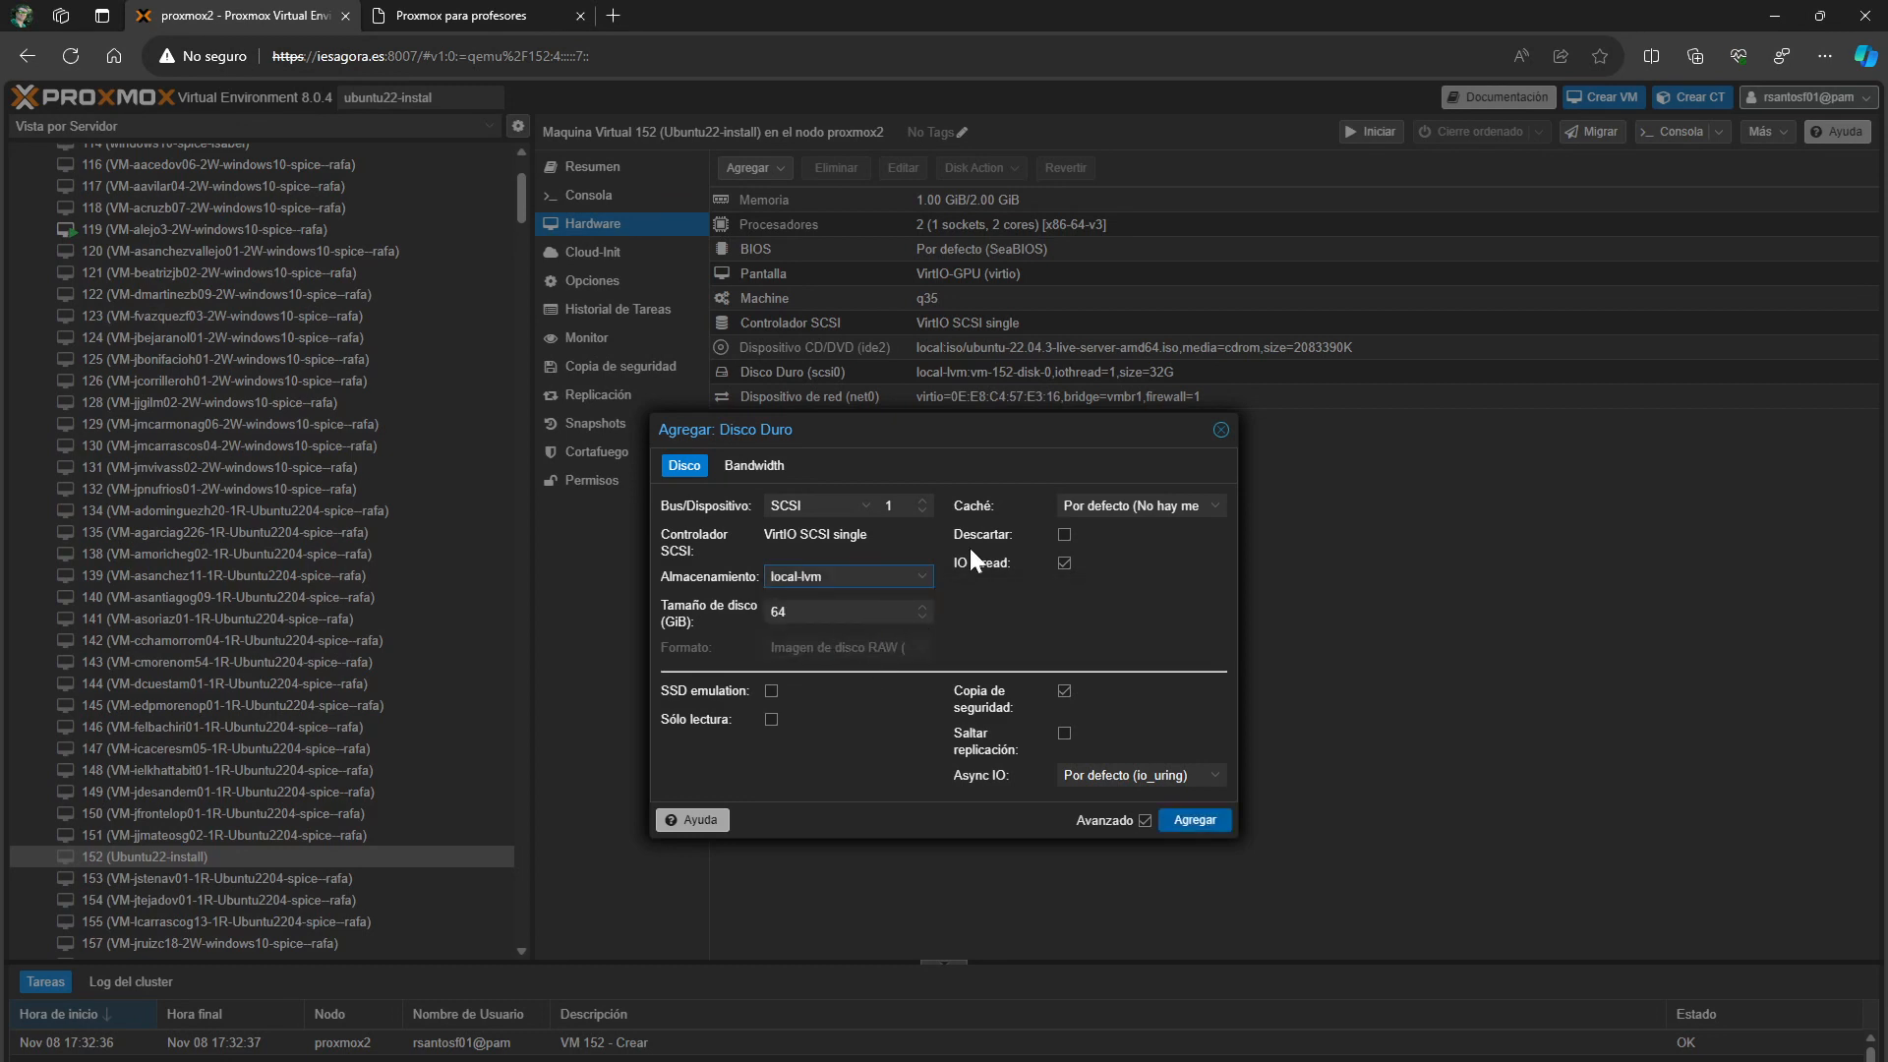
click(1197, 820)
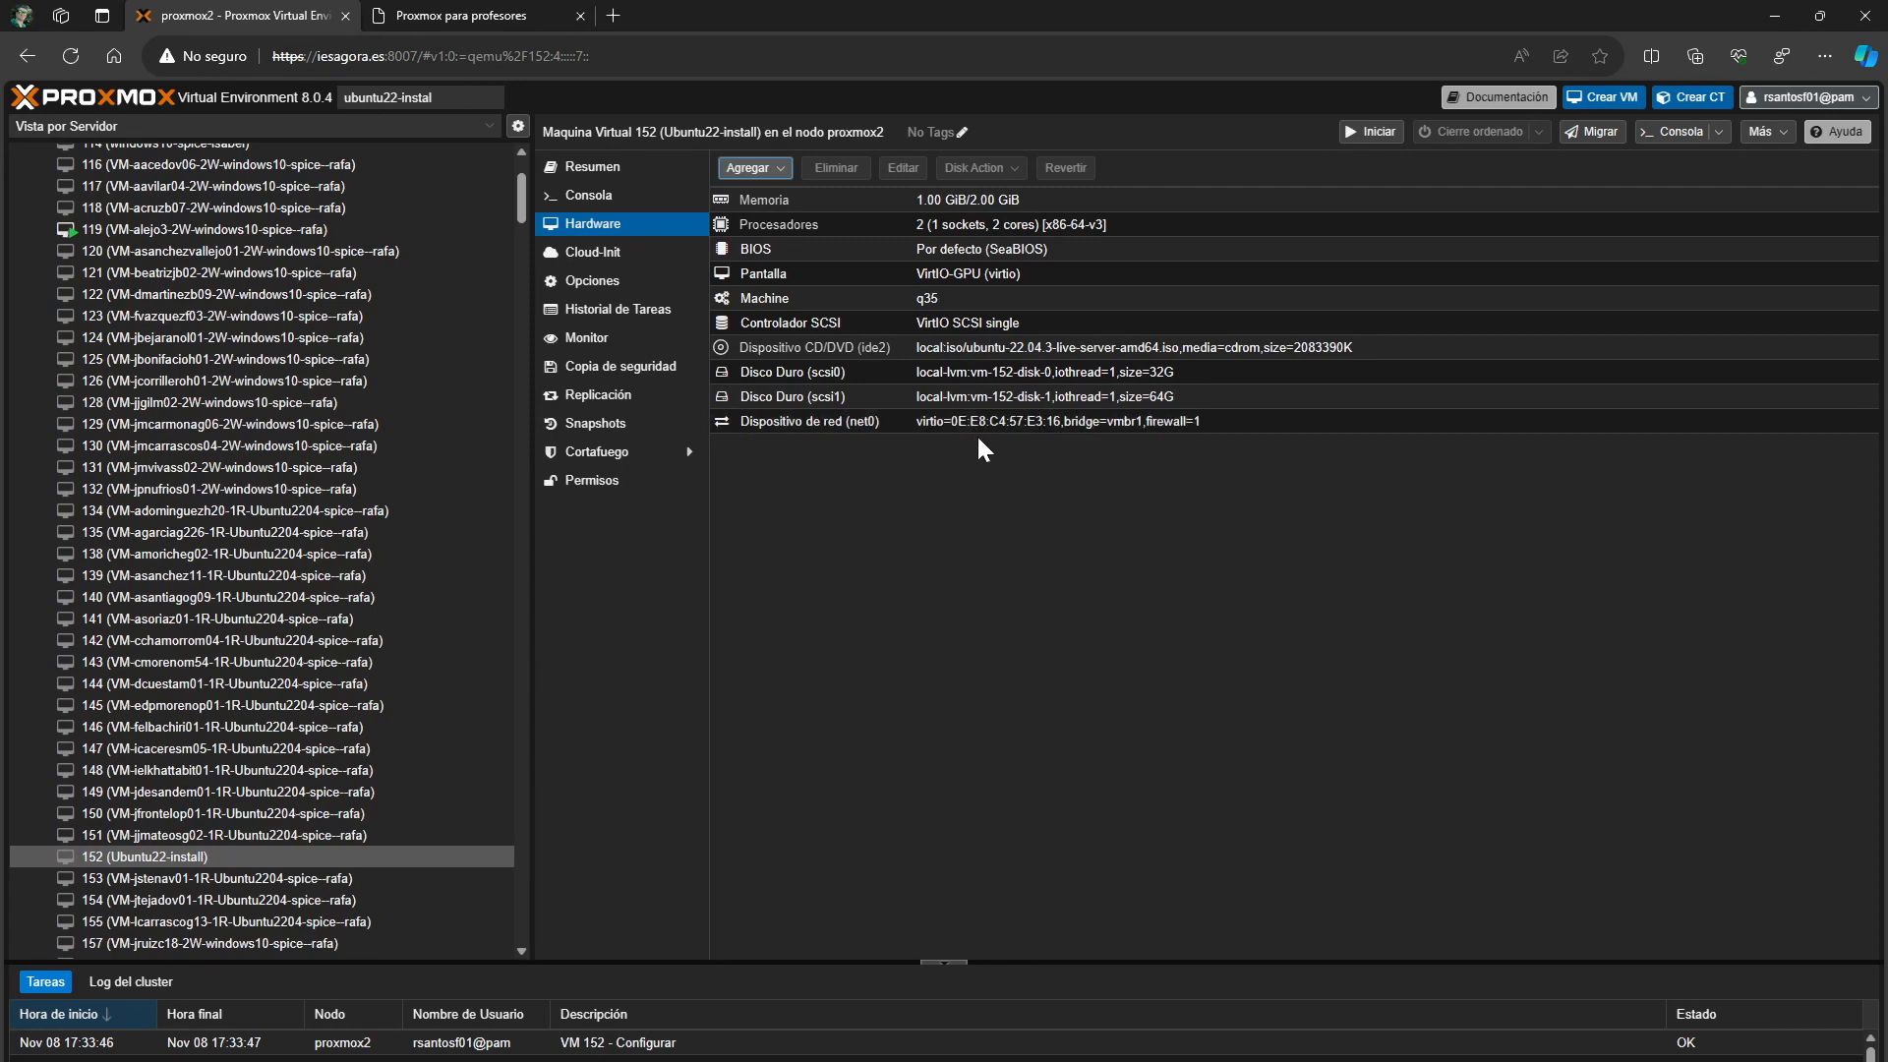
Add a second network device connected to bridge vmbr3, keeping the VirtIO (paravirtualizado) model
click(772, 168)
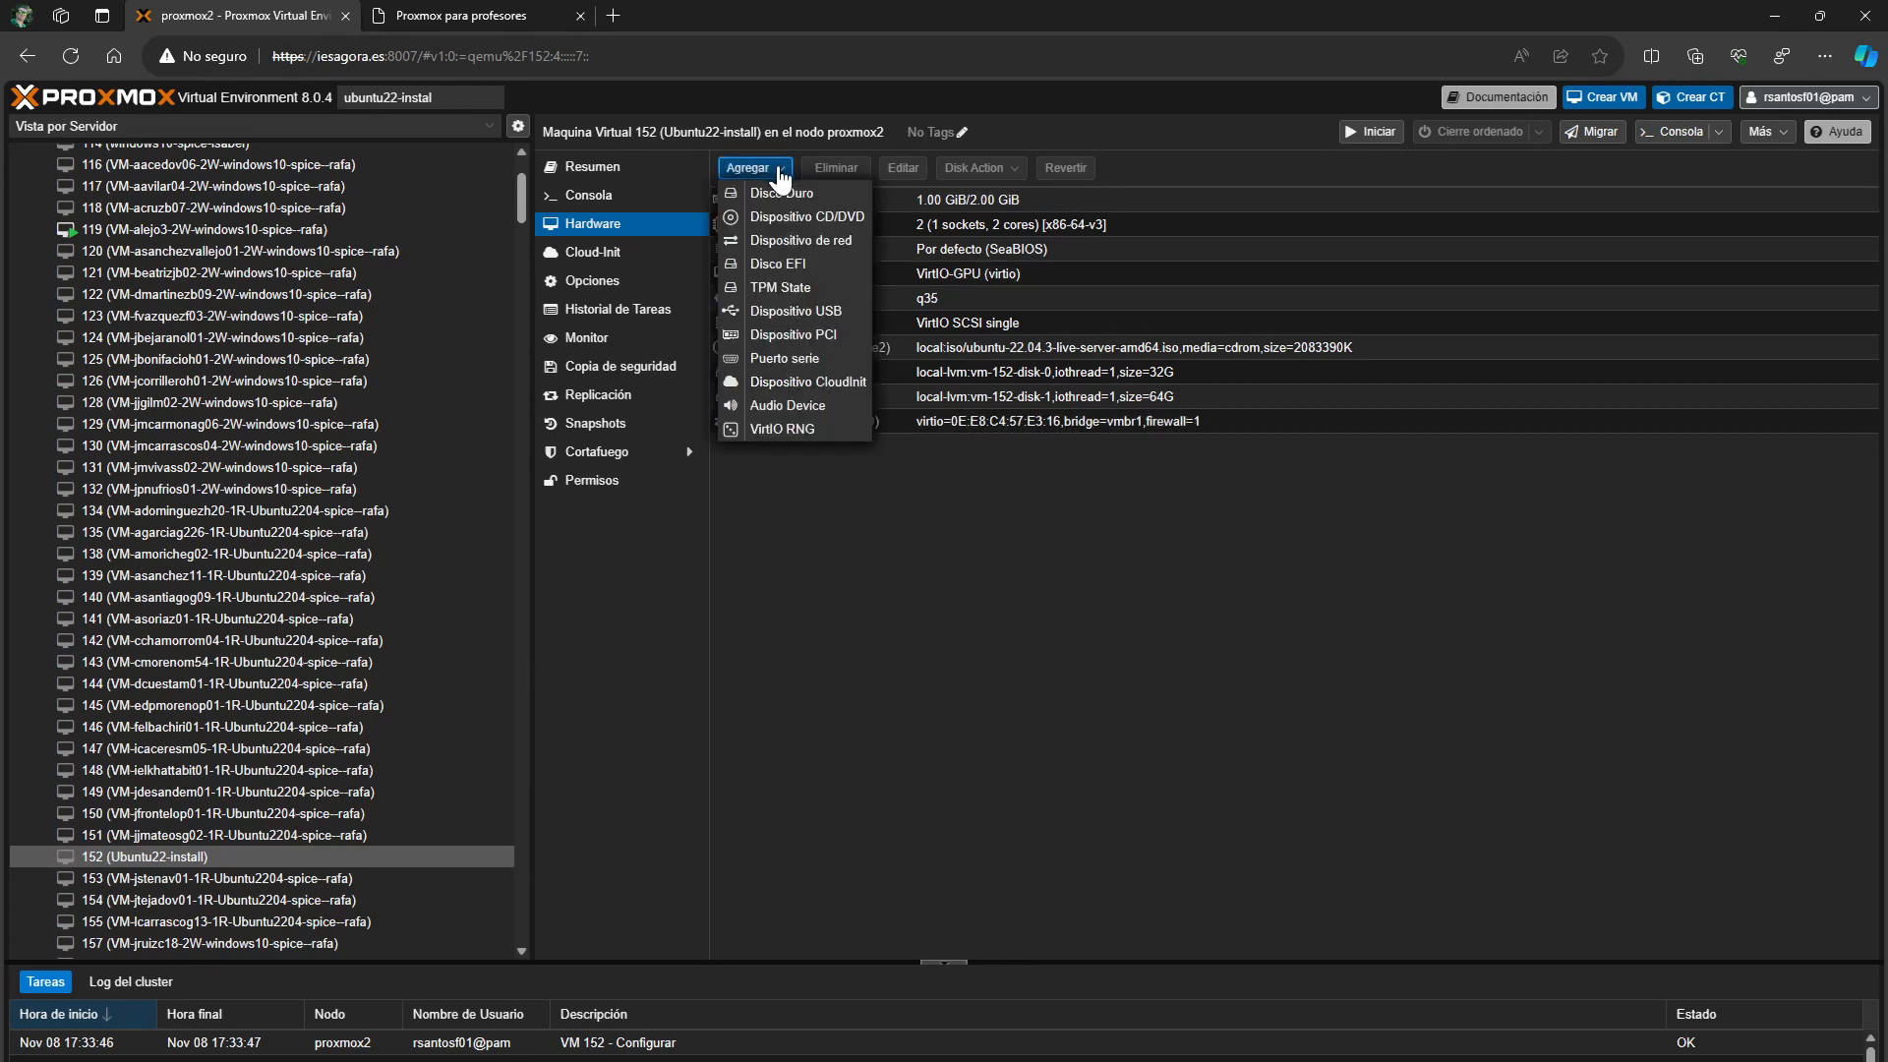
click(831, 252)
click(921, 521)
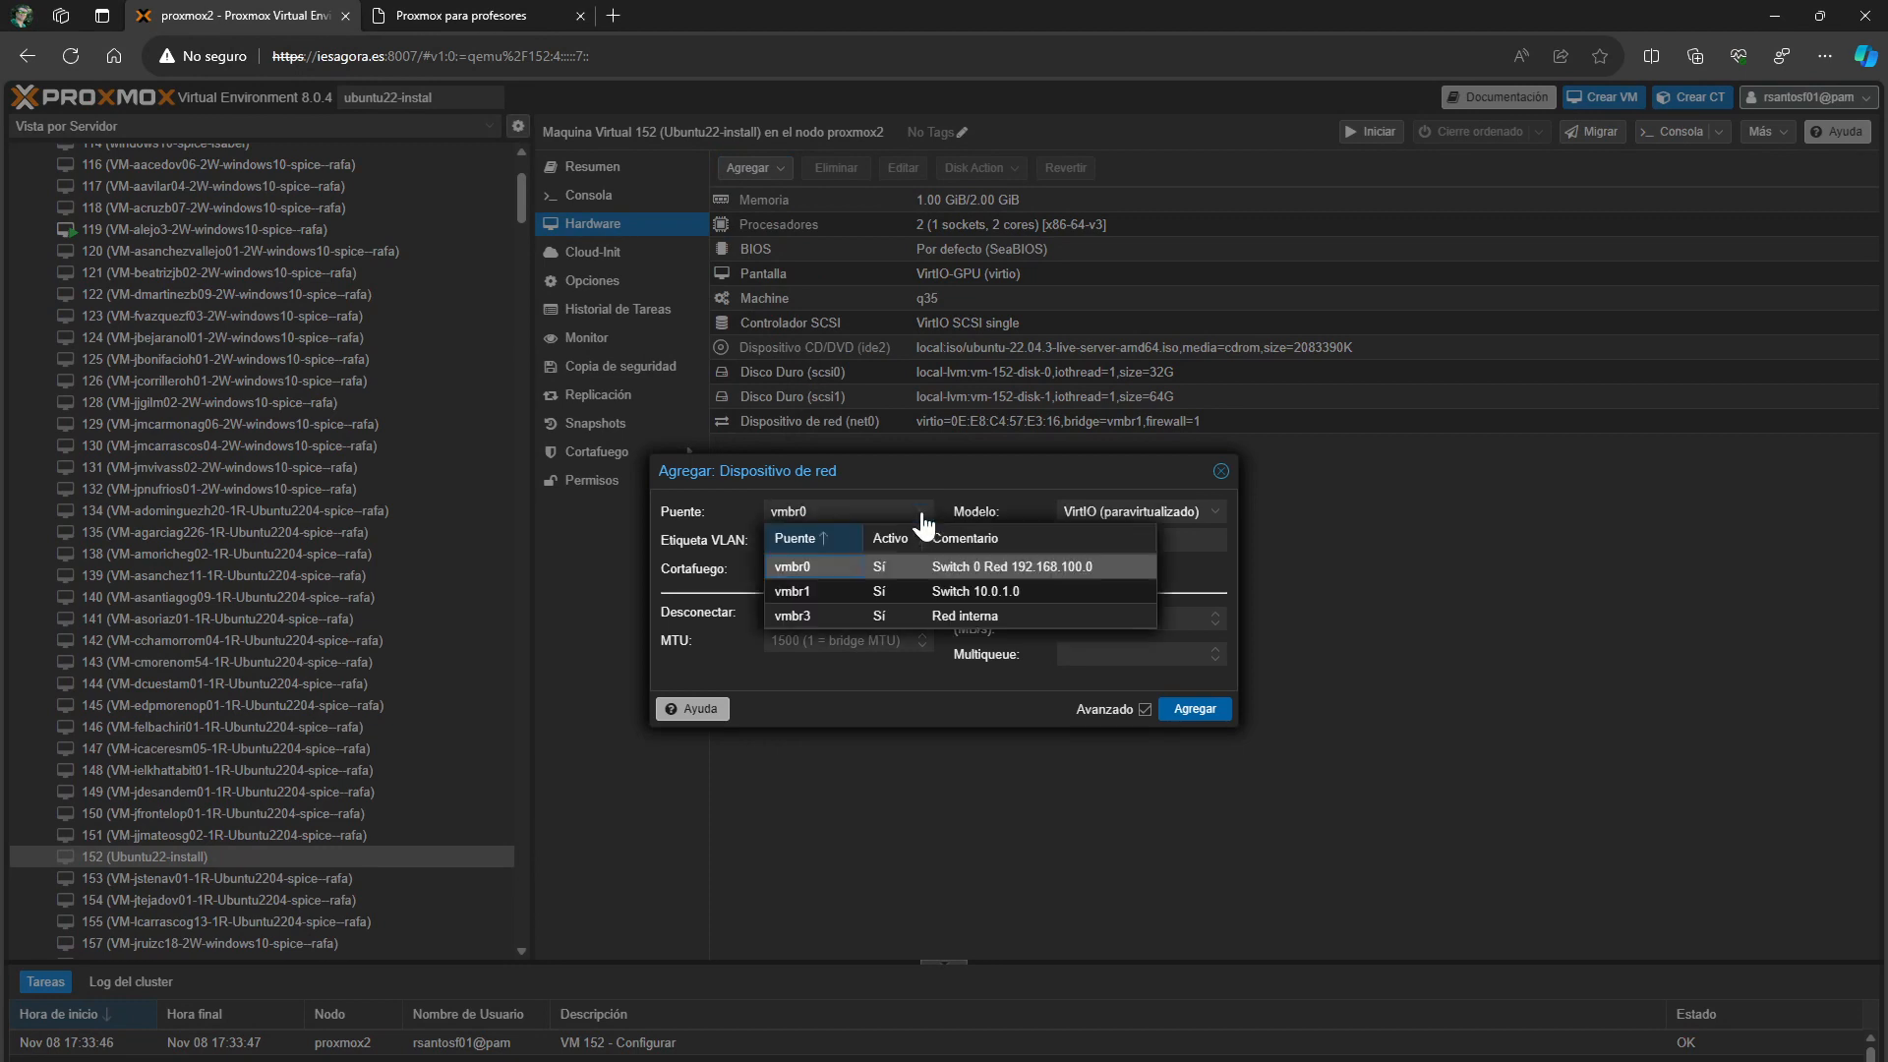
click(829, 613)
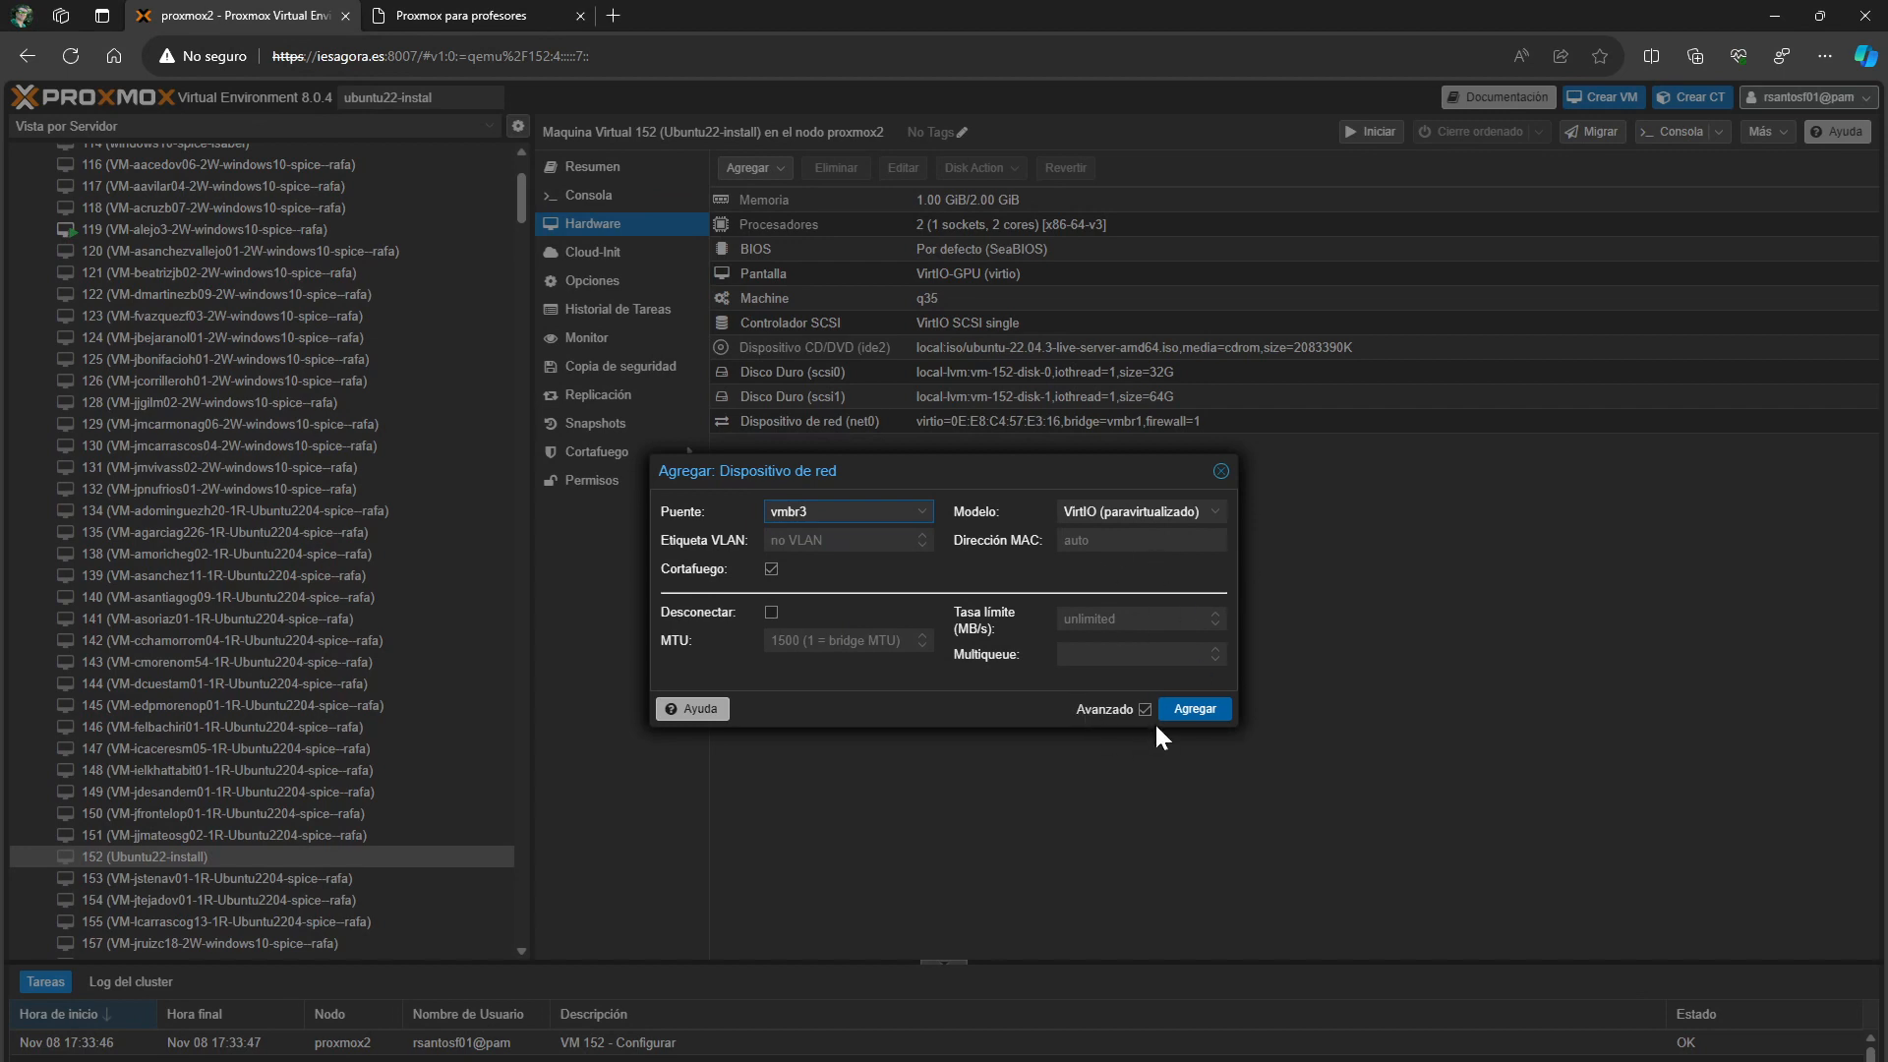
click(1195, 710)
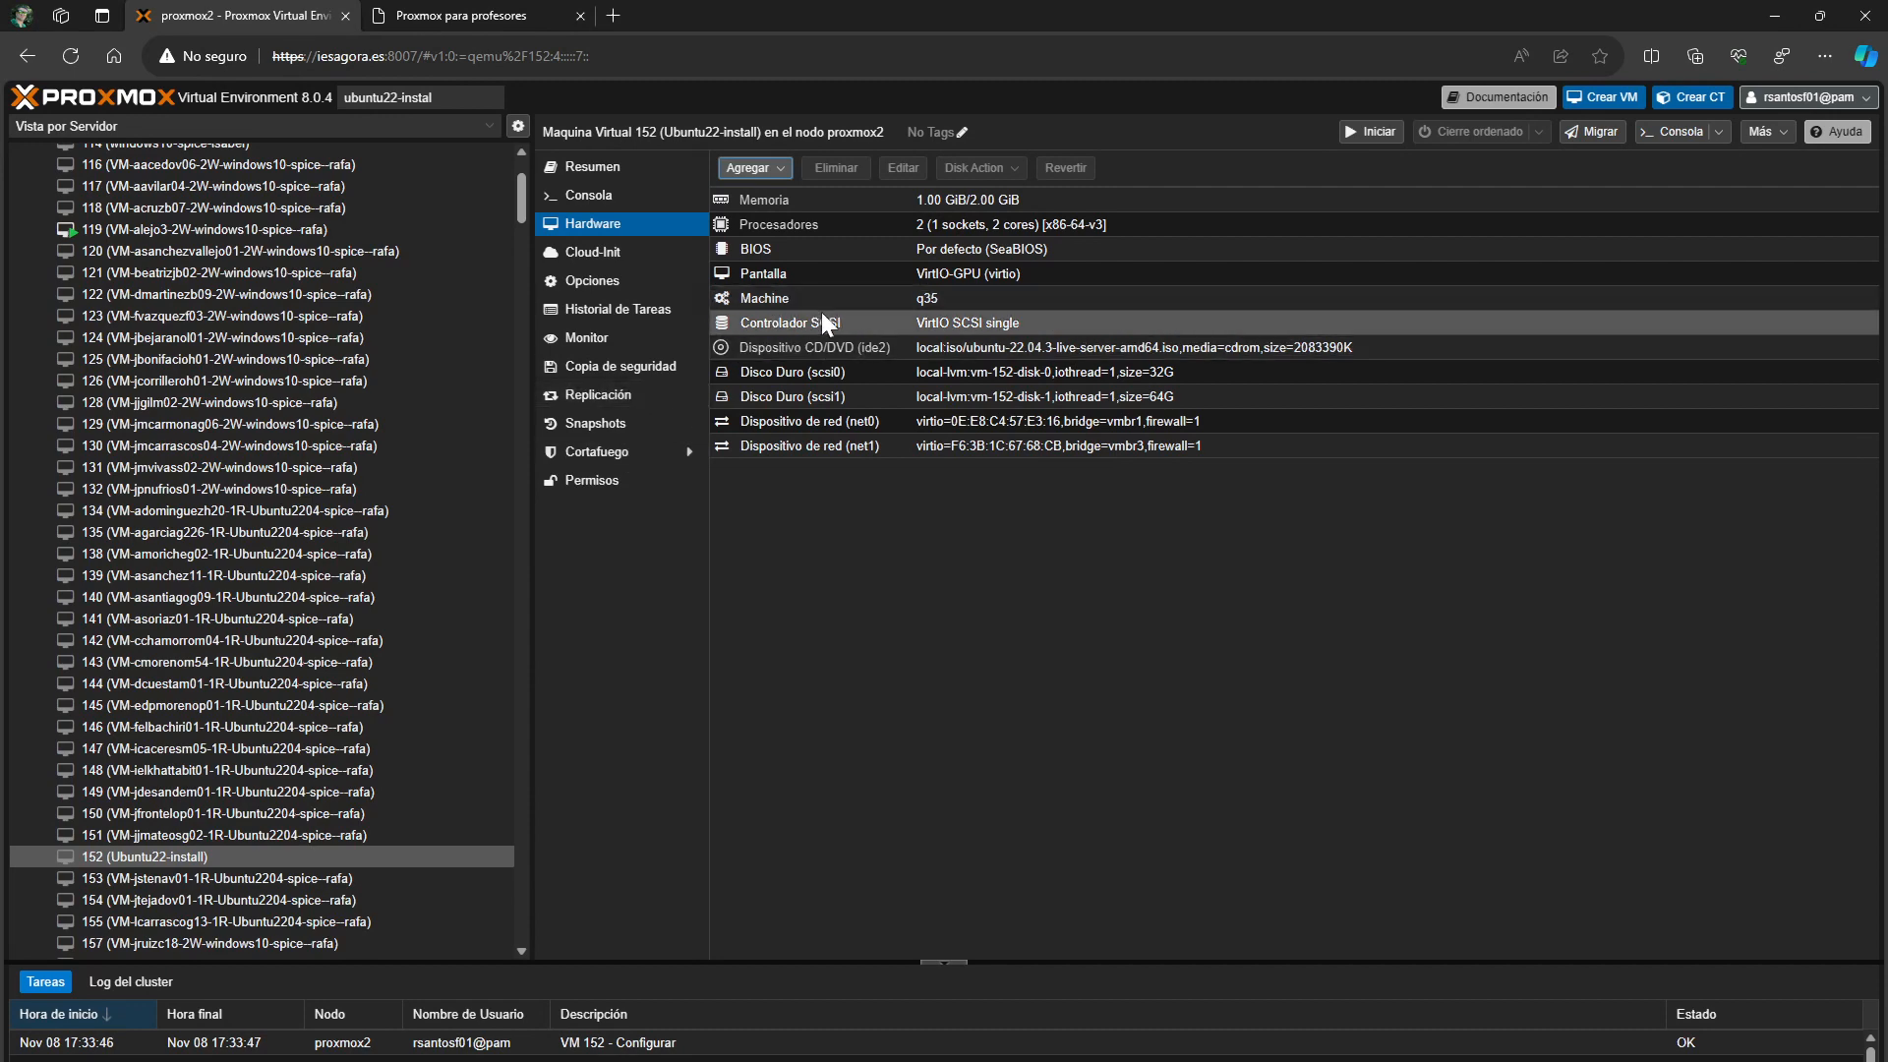
Check which ISO image the CD/DVD drive uses and close its settings without changing anything
click(811, 346)
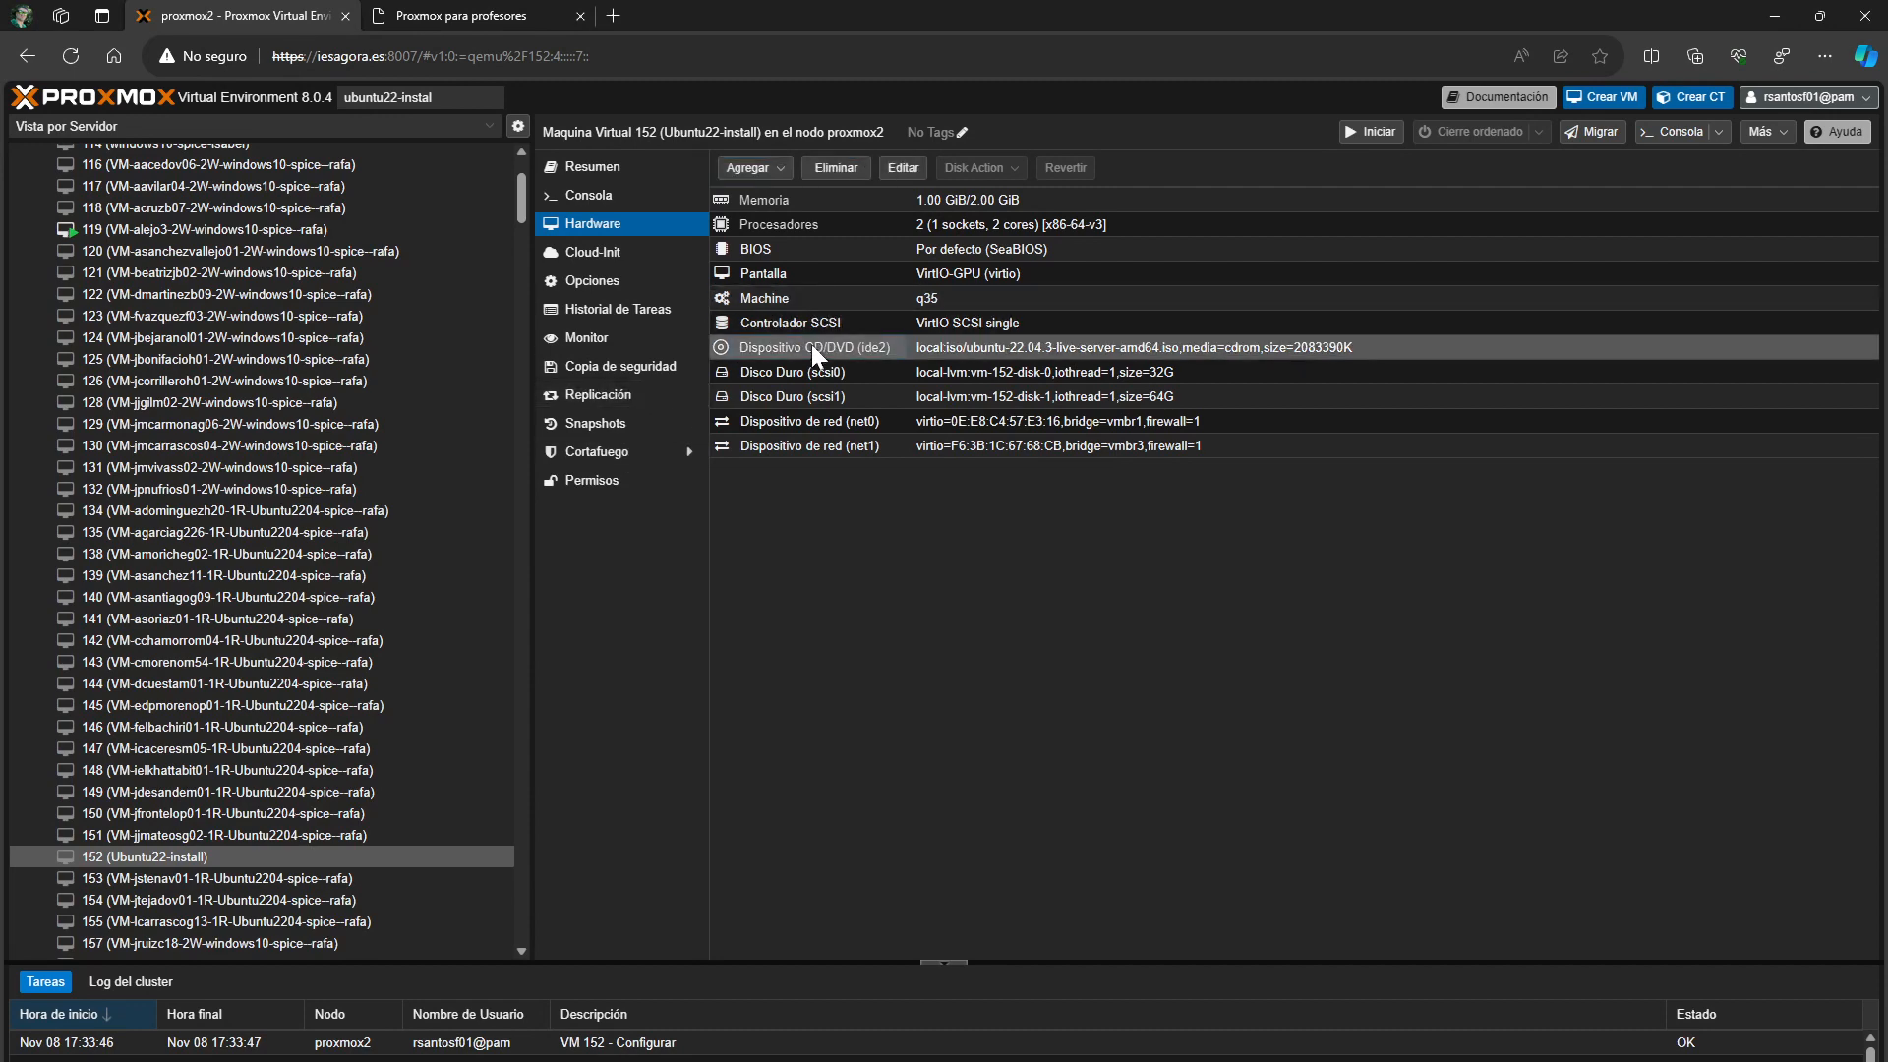
click(903, 168)
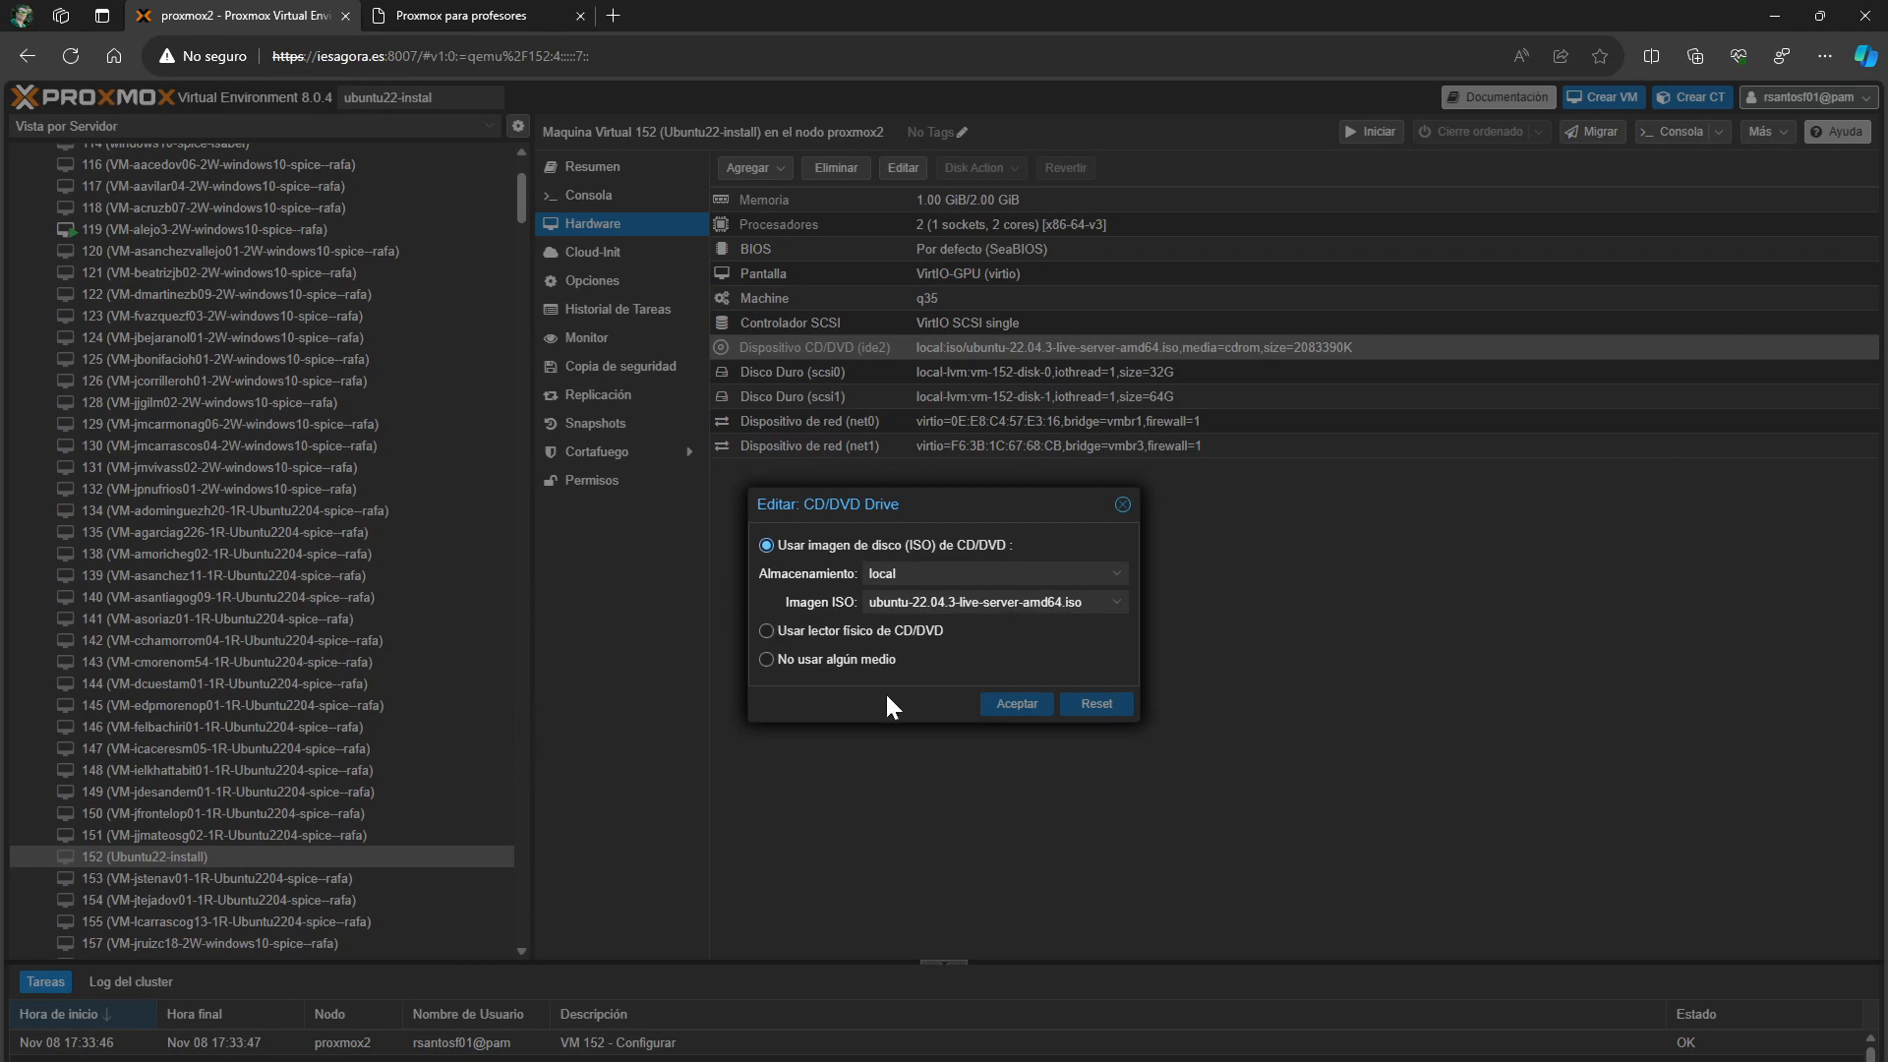
click(1125, 504)
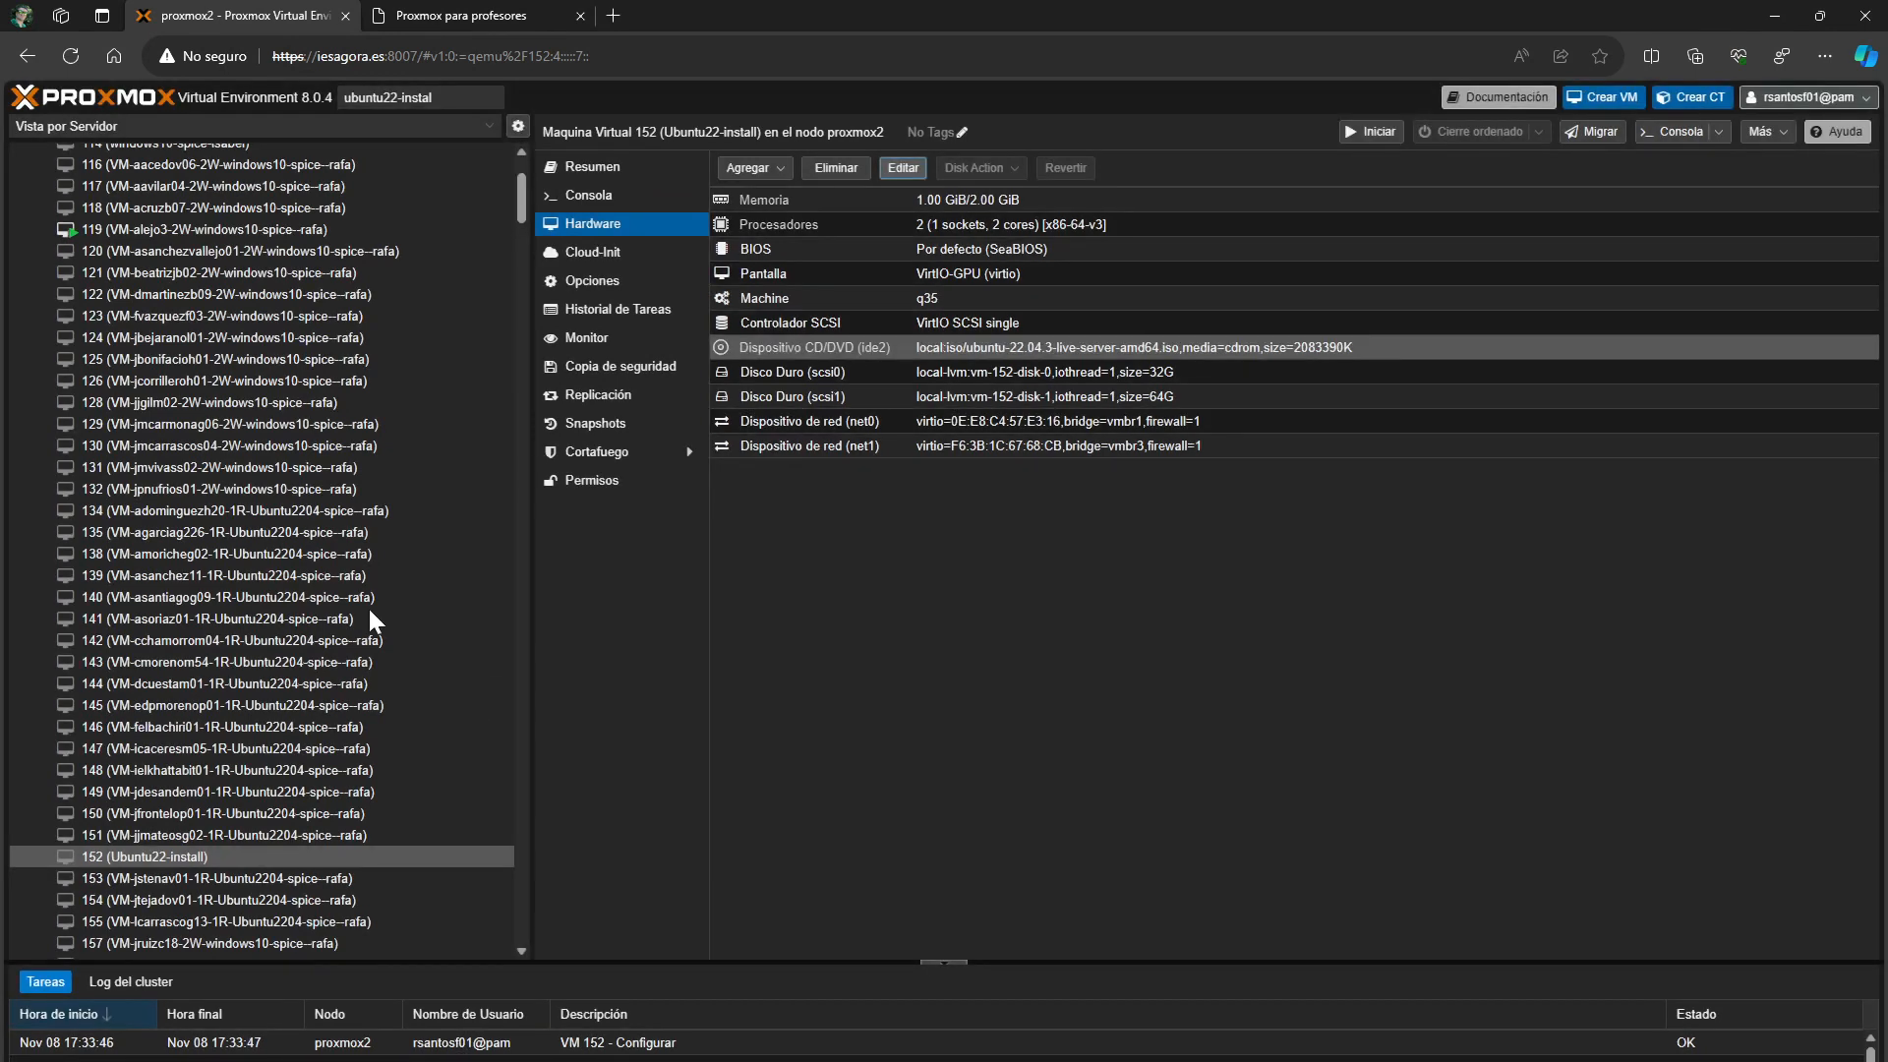
Convert the Ubuntu22-install virtual machine to a template and confirm the conversion
right_click(204, 855)
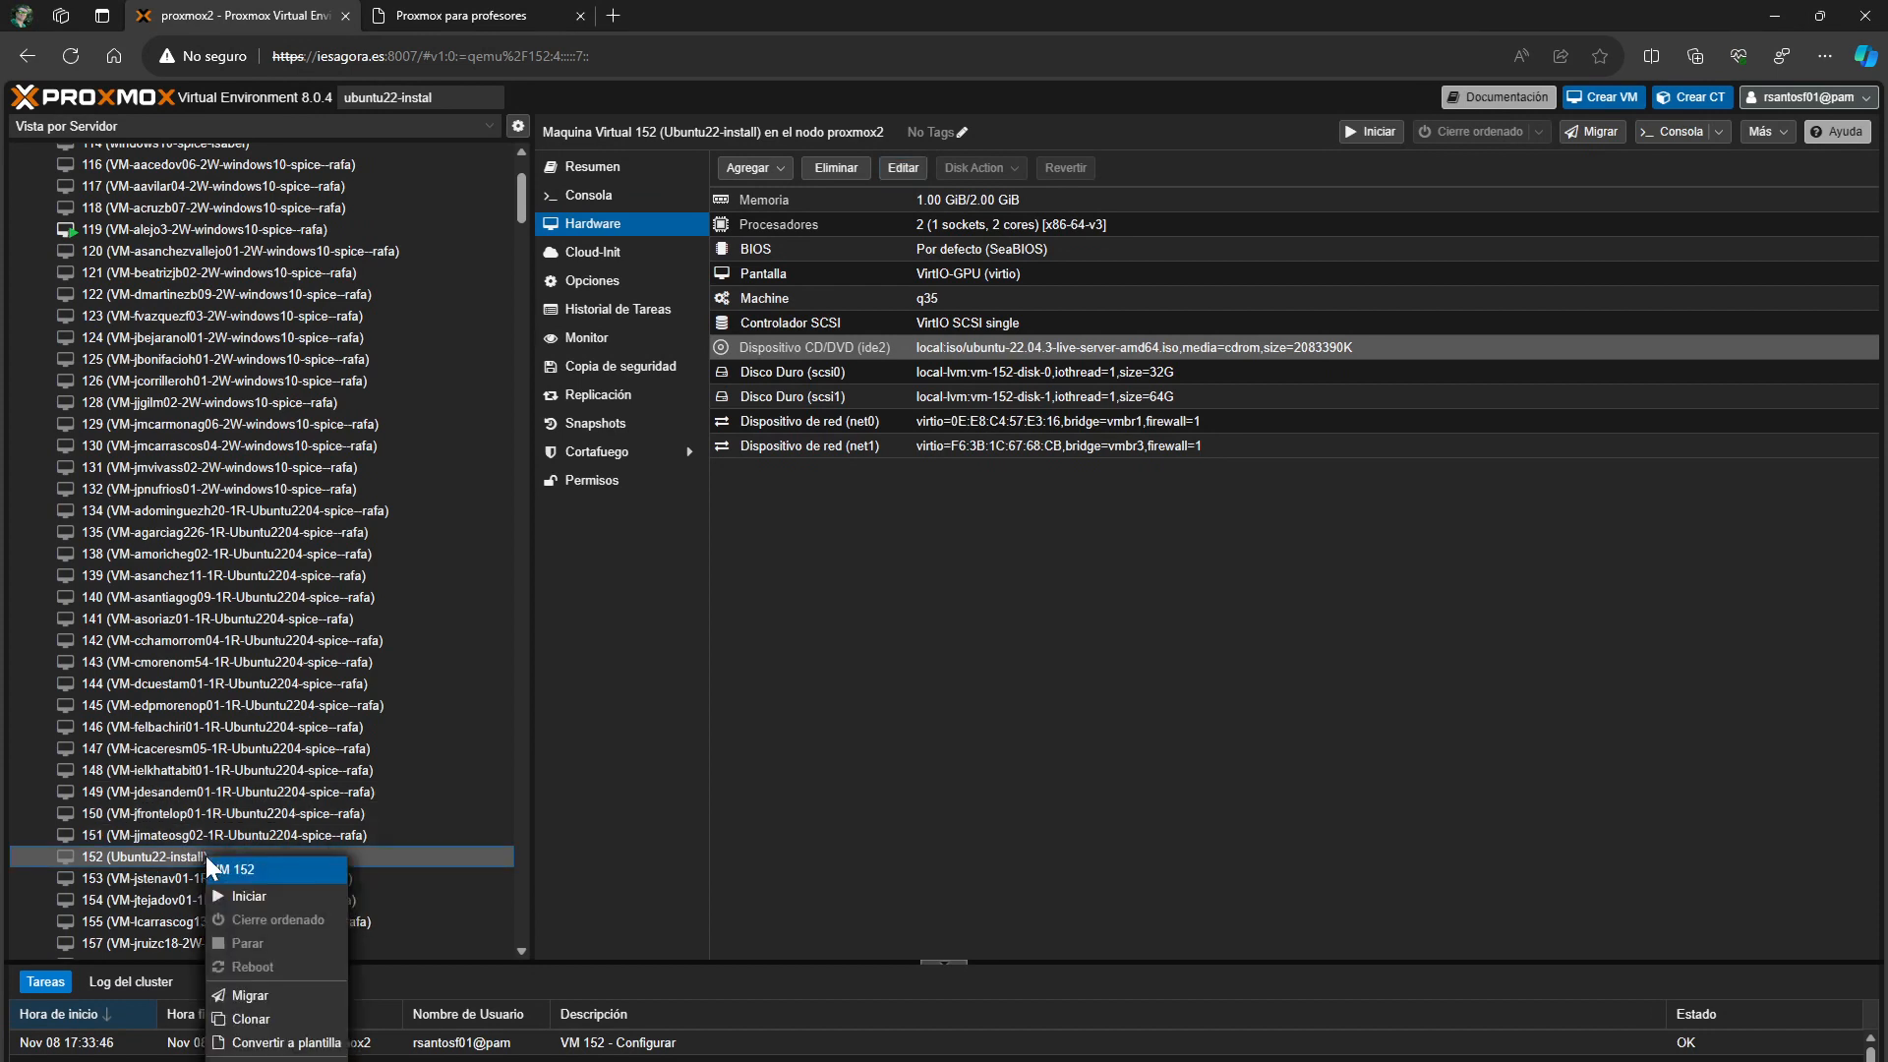
click(330, 1043)
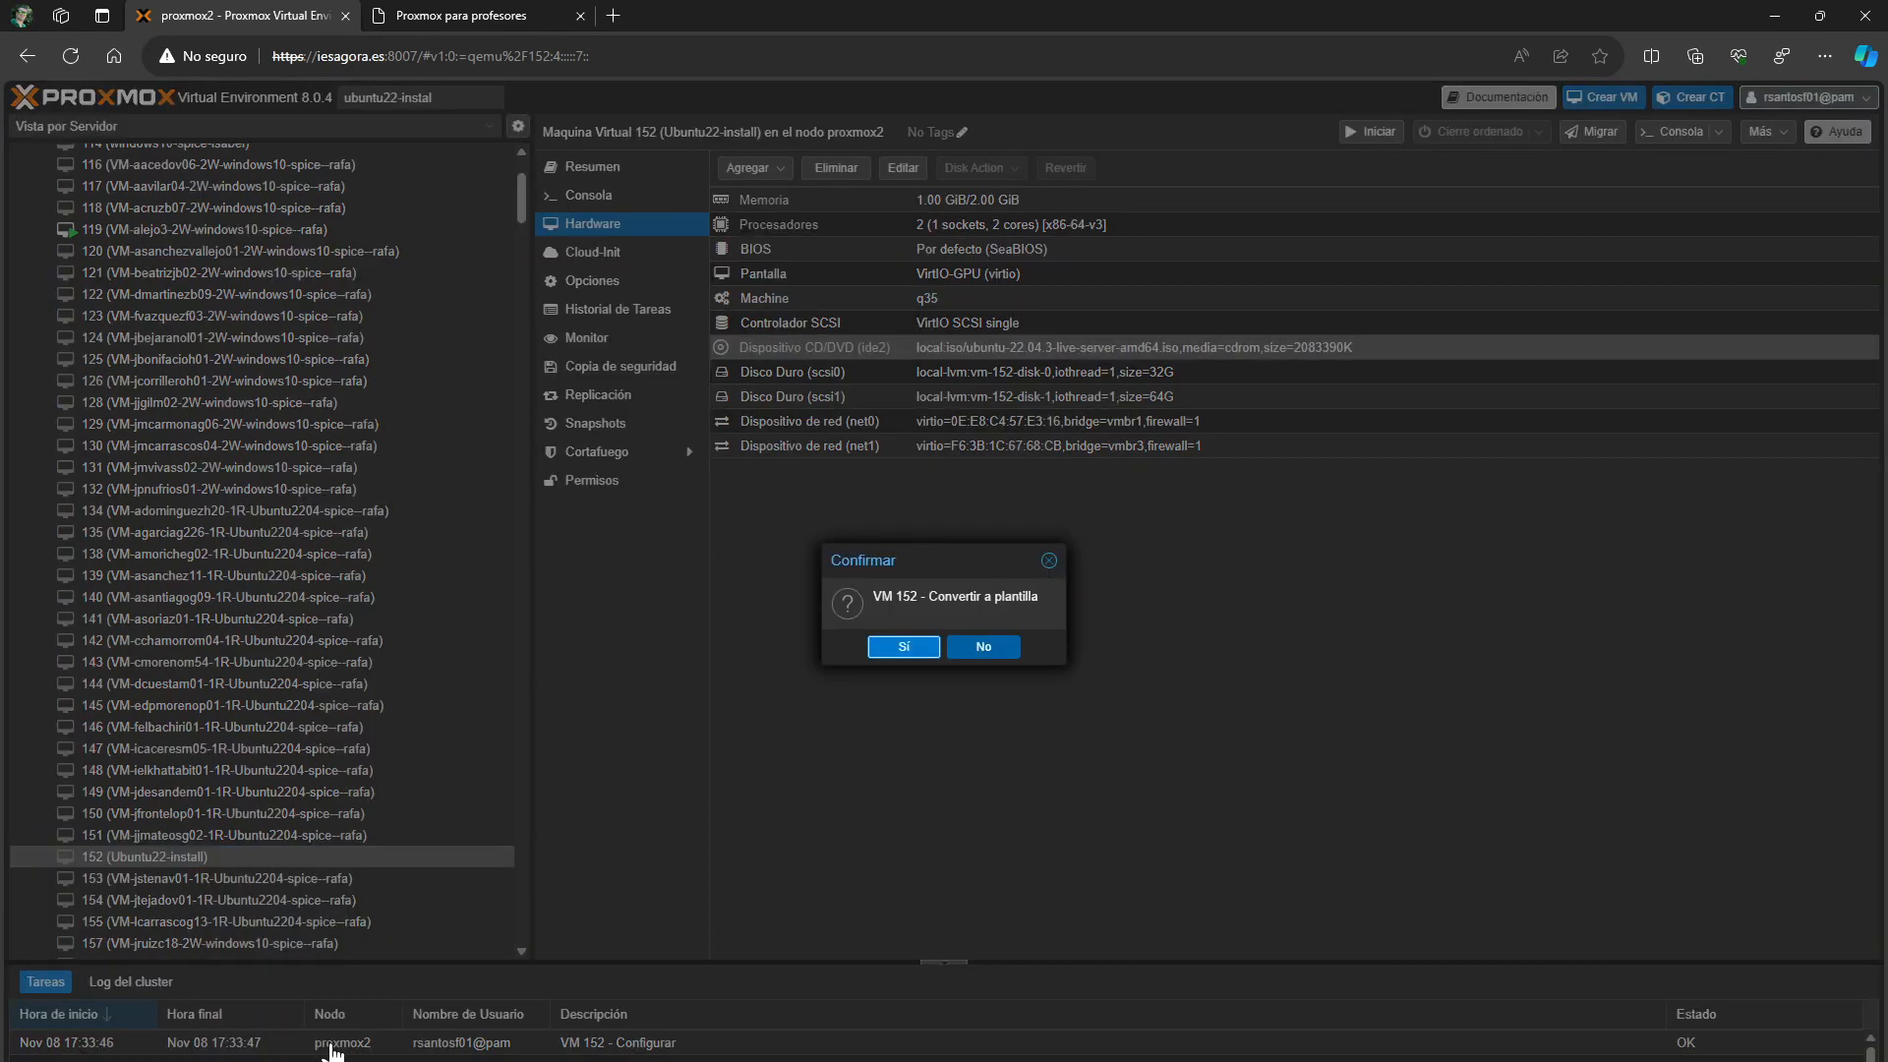
click(902, 647)
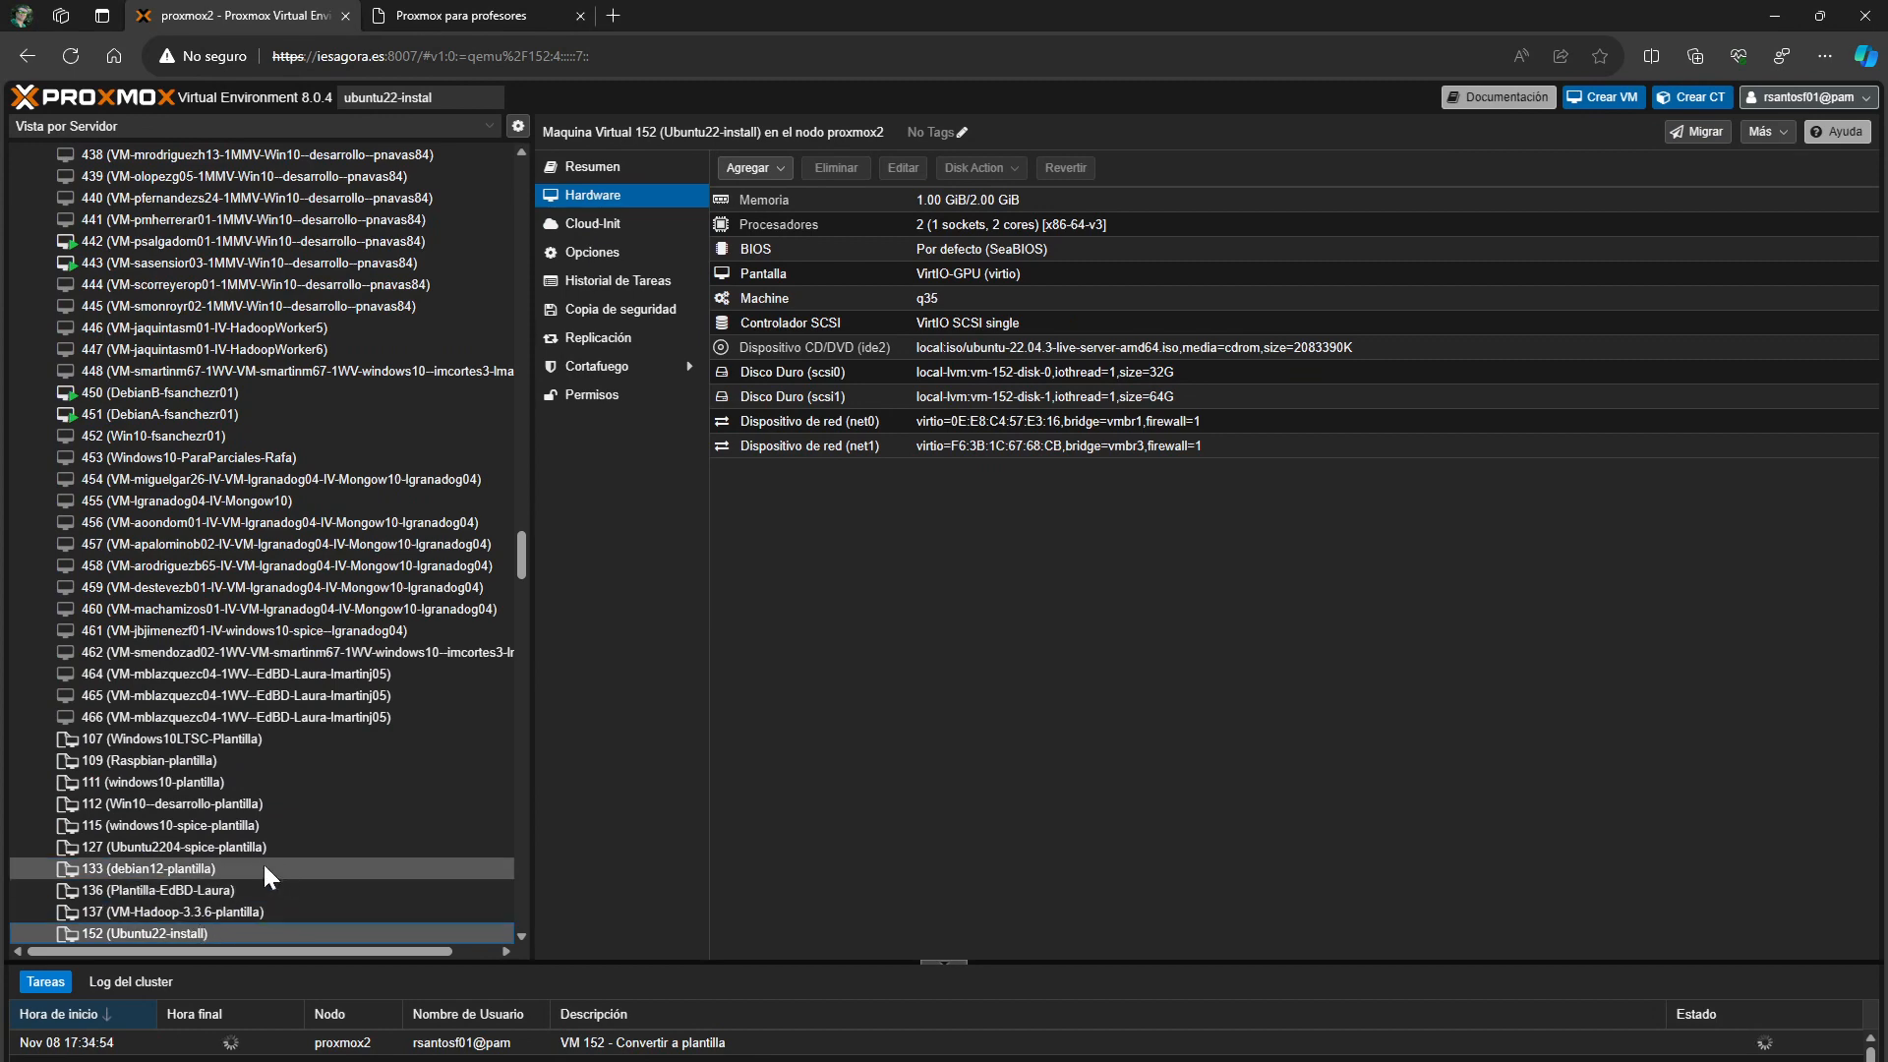
Rename the Ubuntu22-install template as Ubuntu22-install-plantilla in its options
drag(521, 570, 523, 584)
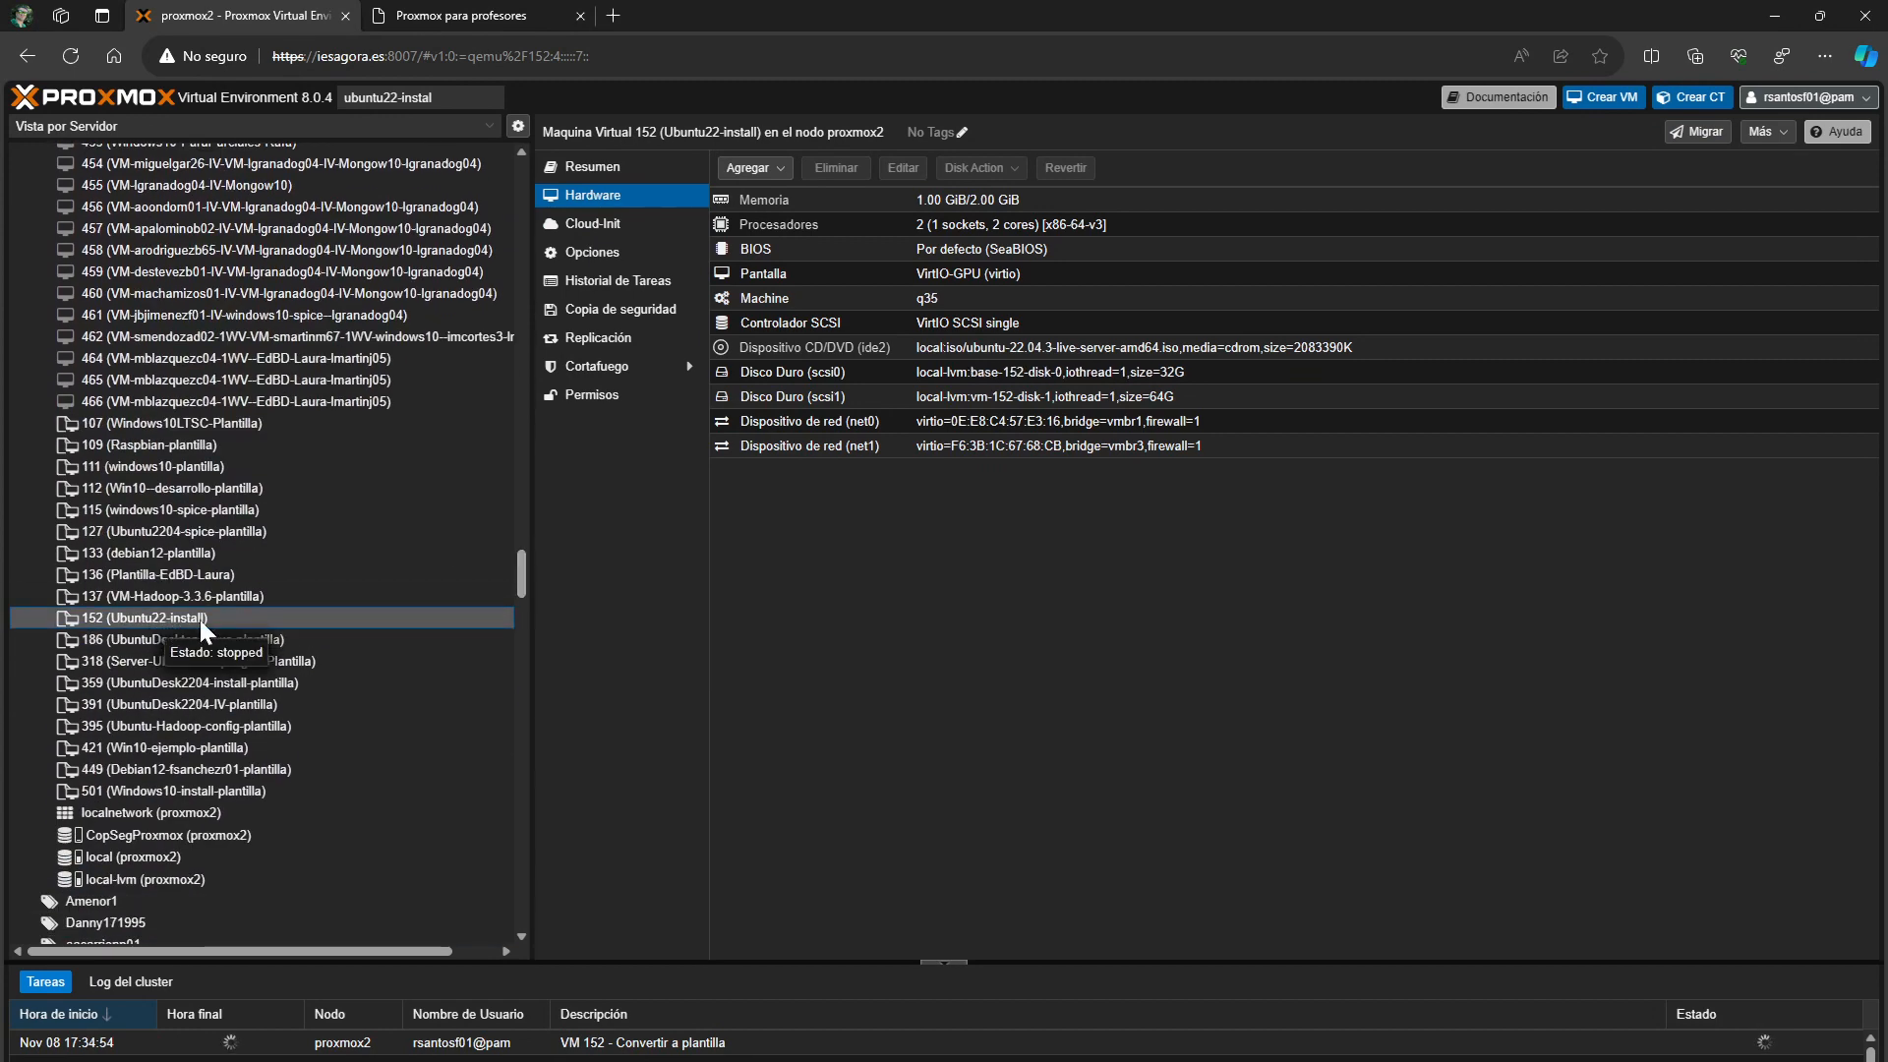
right_click(200, 619)
click(167, 629)
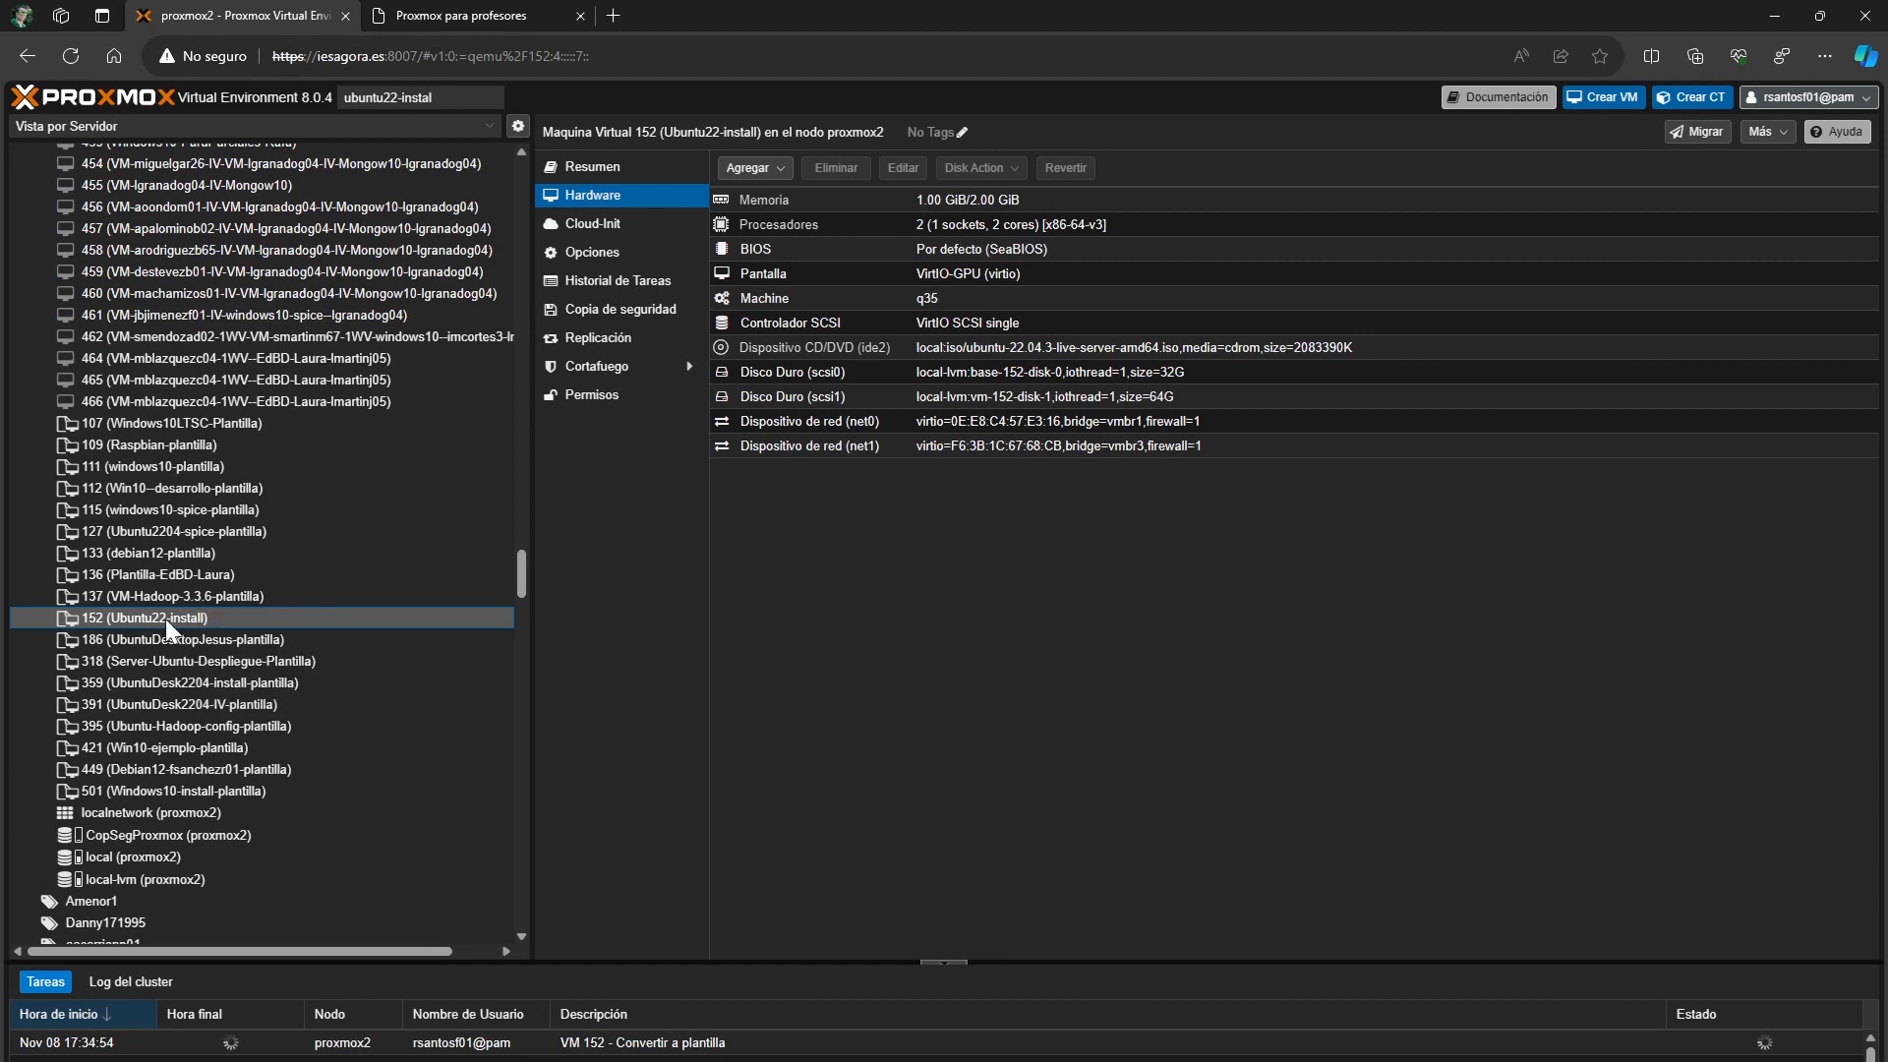
click(614, 257)
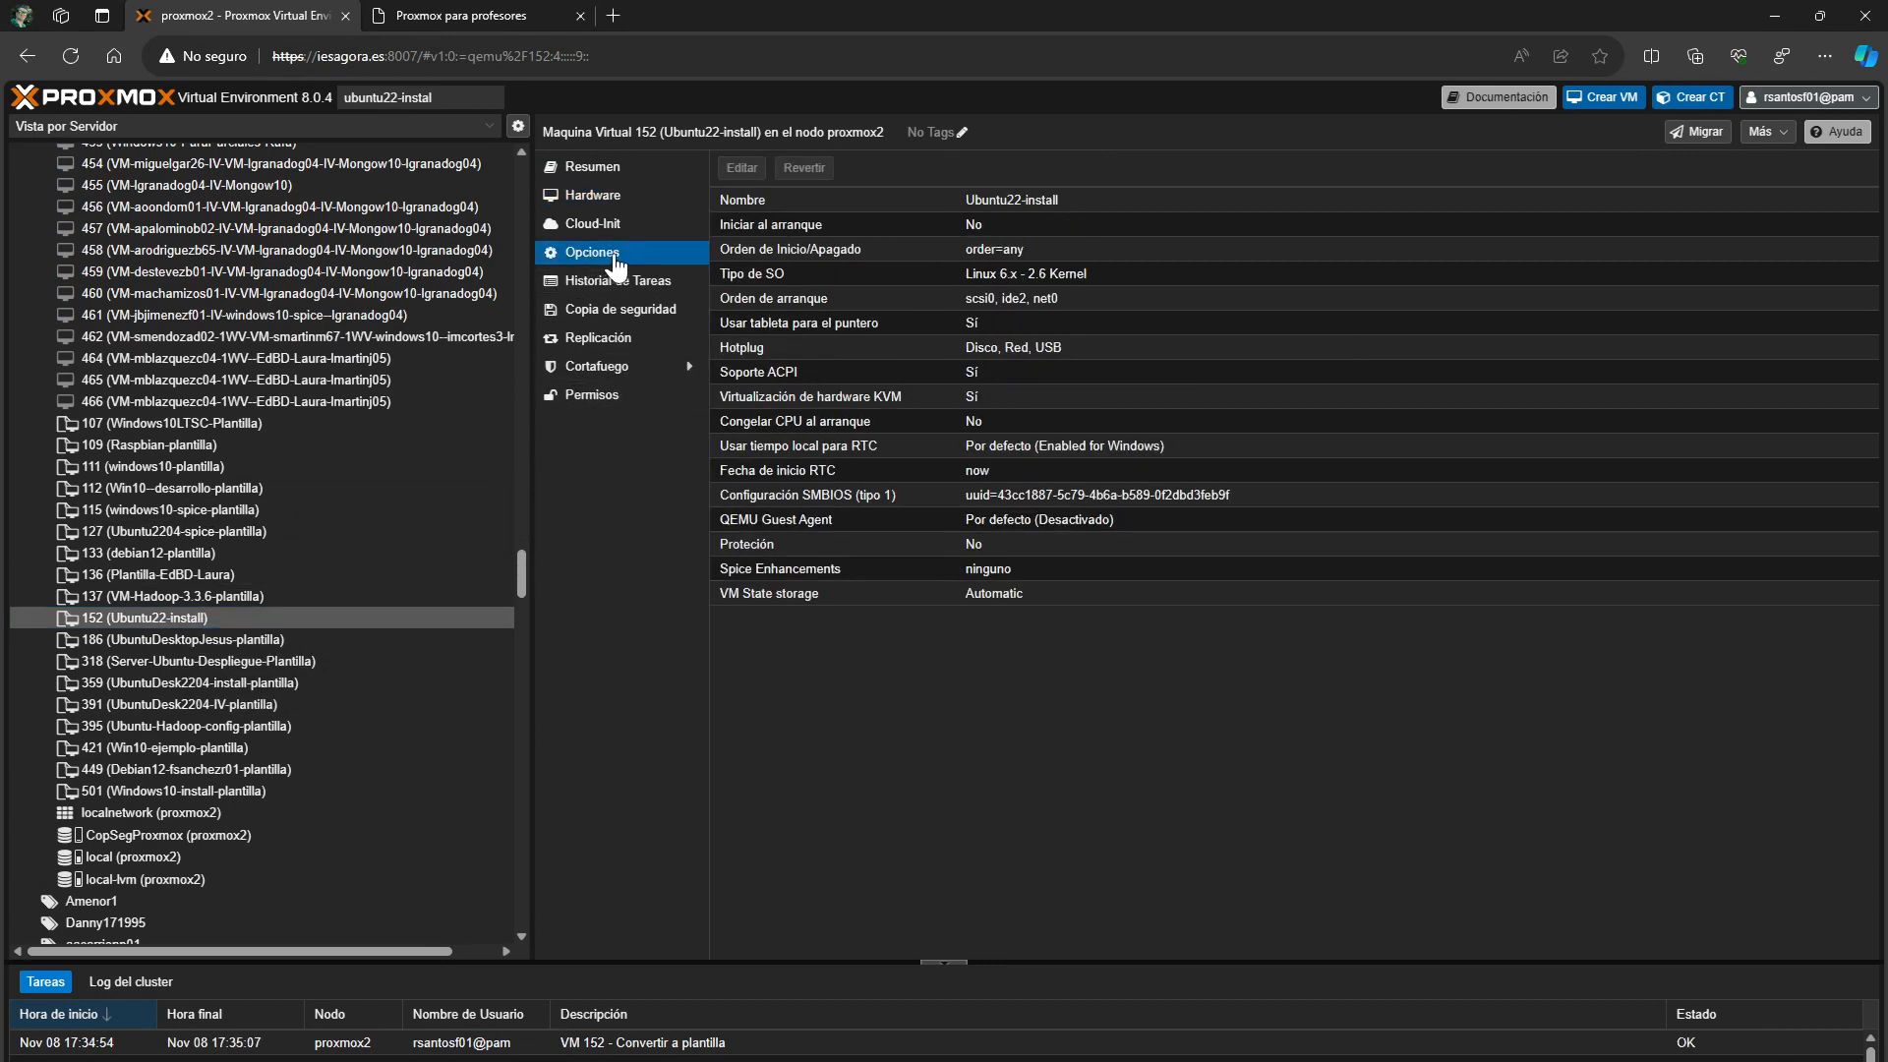
click(858, 203)
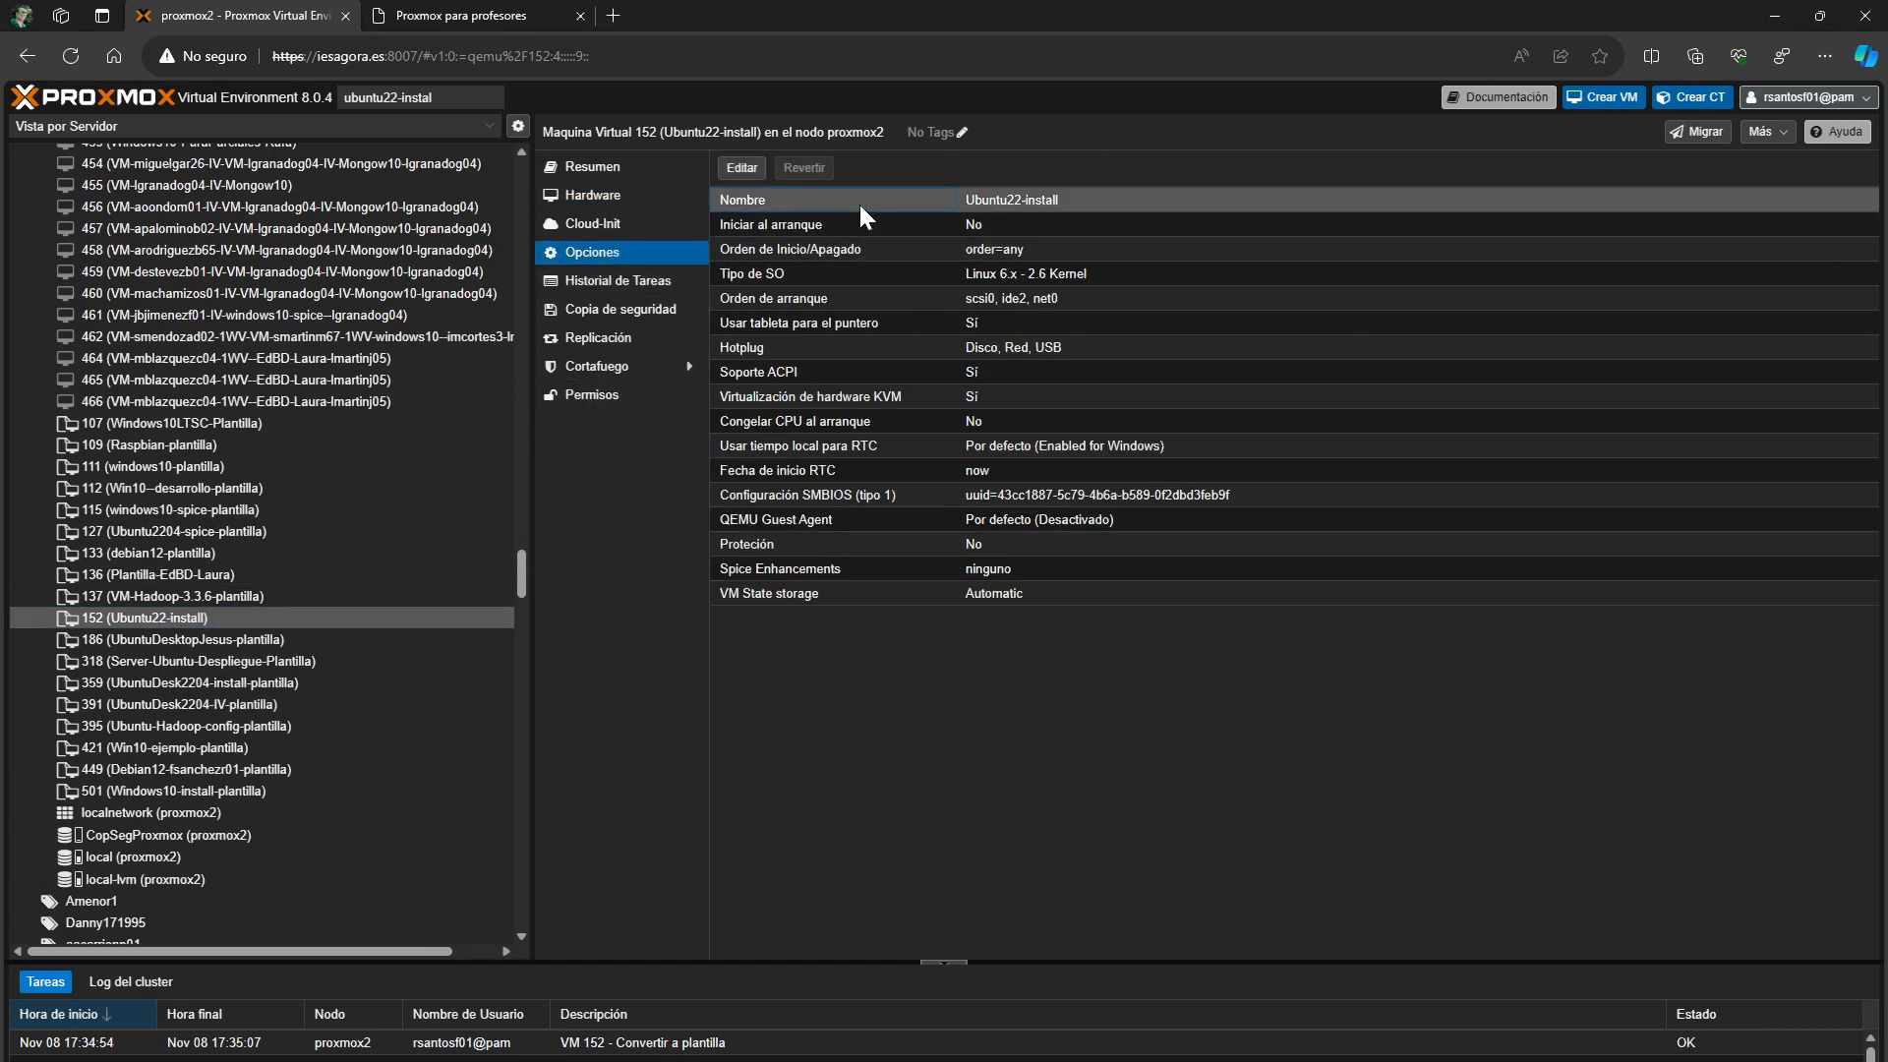
click(742, 167)
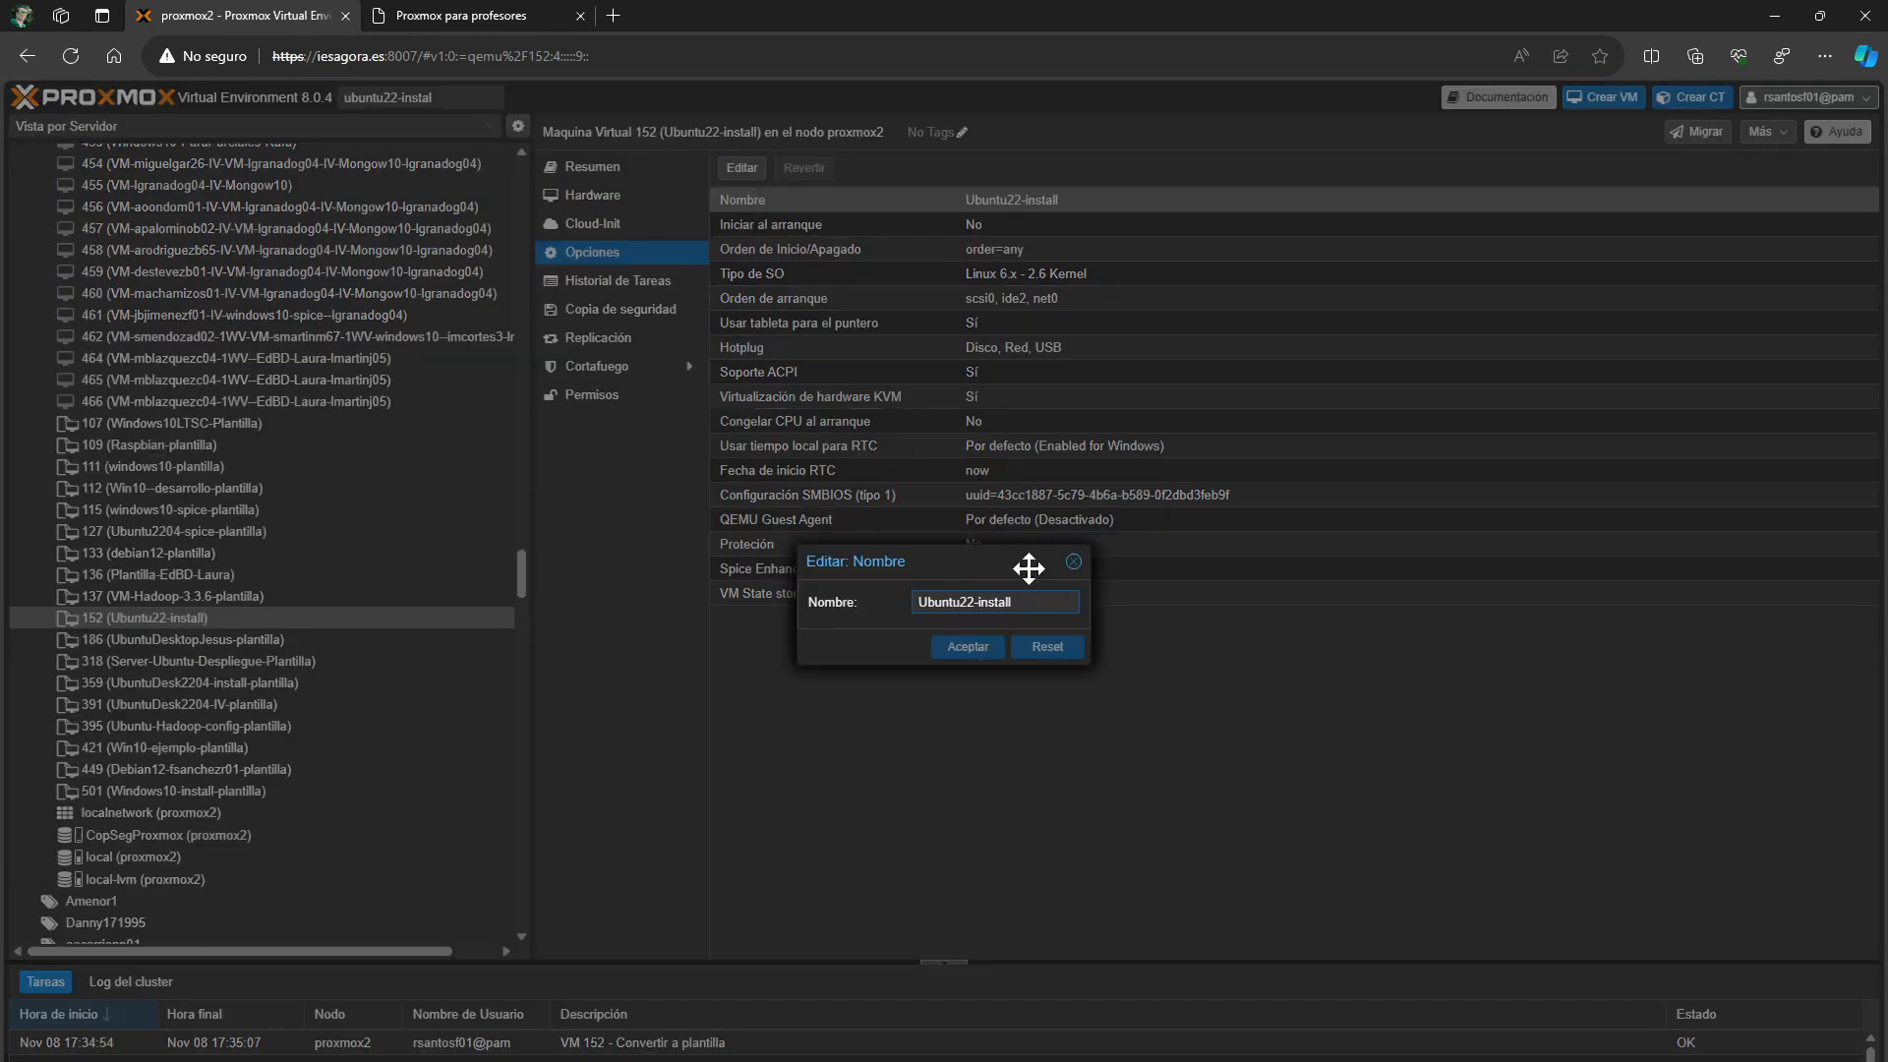
text(-plantilla)
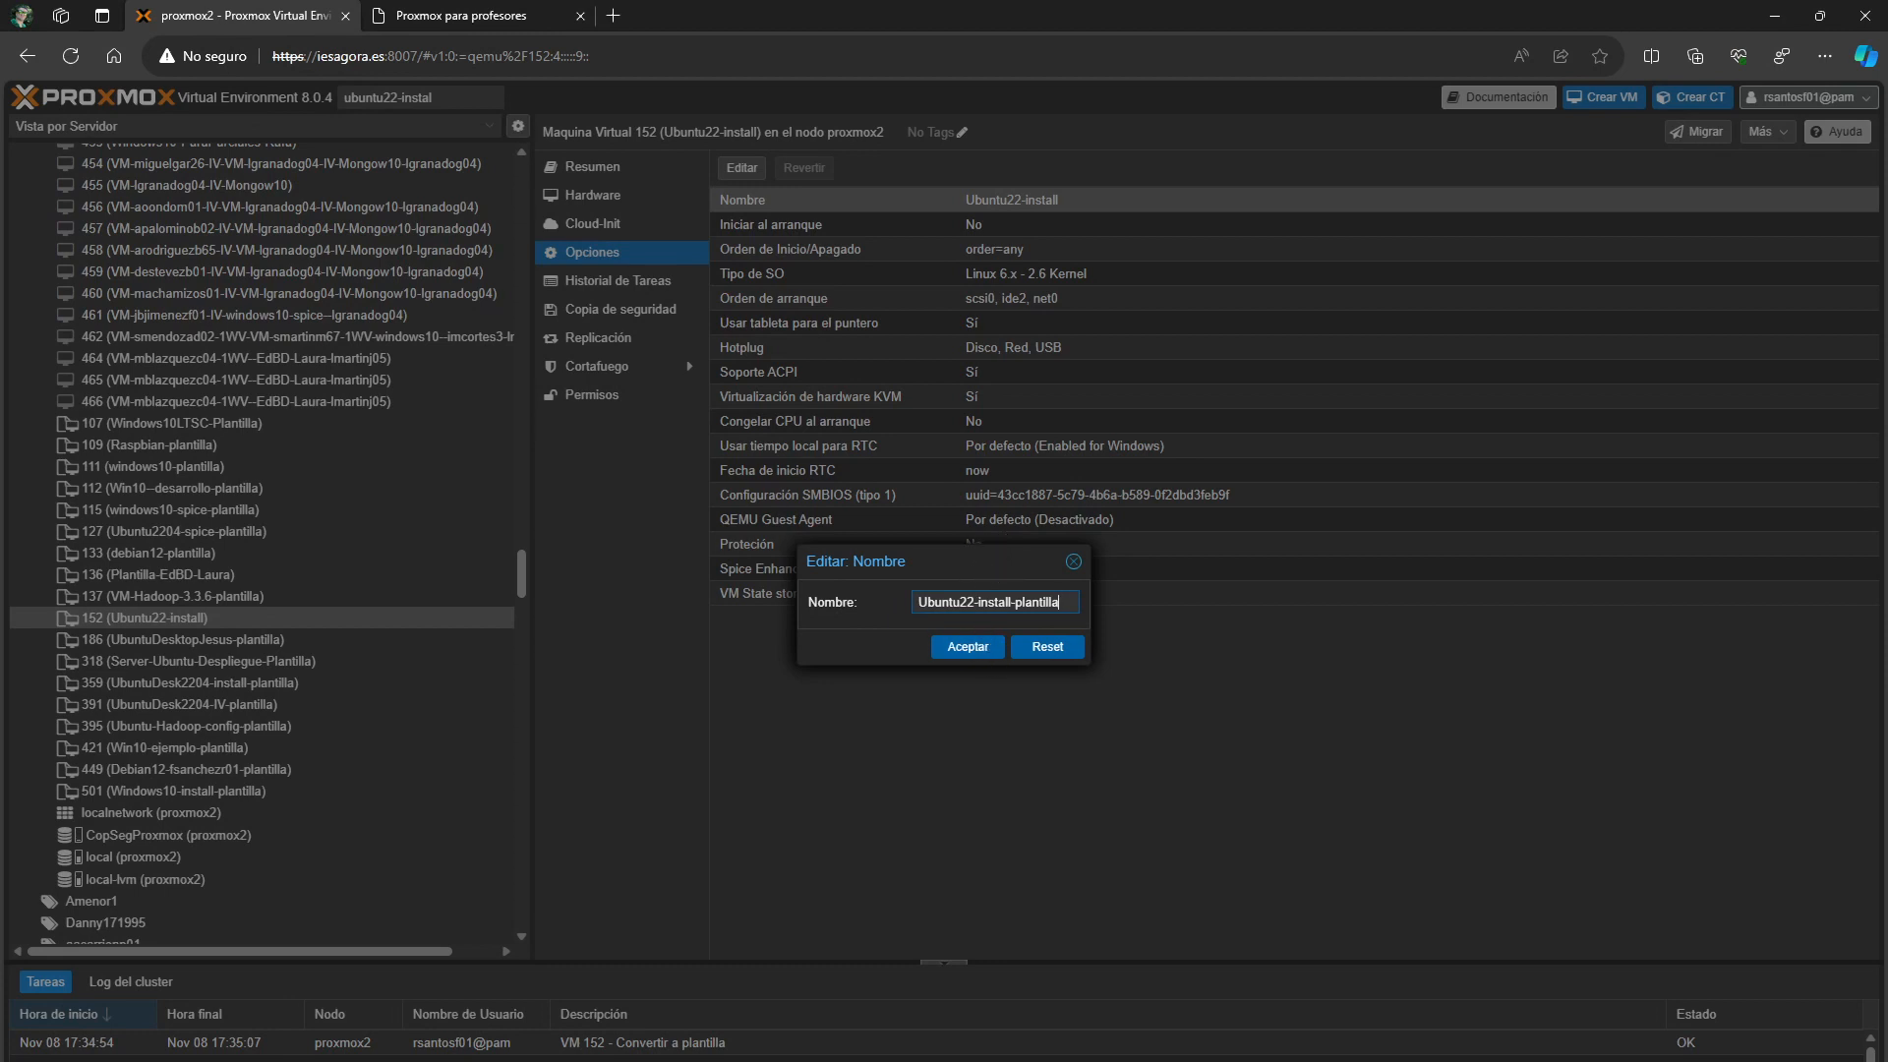
click(987, 656)
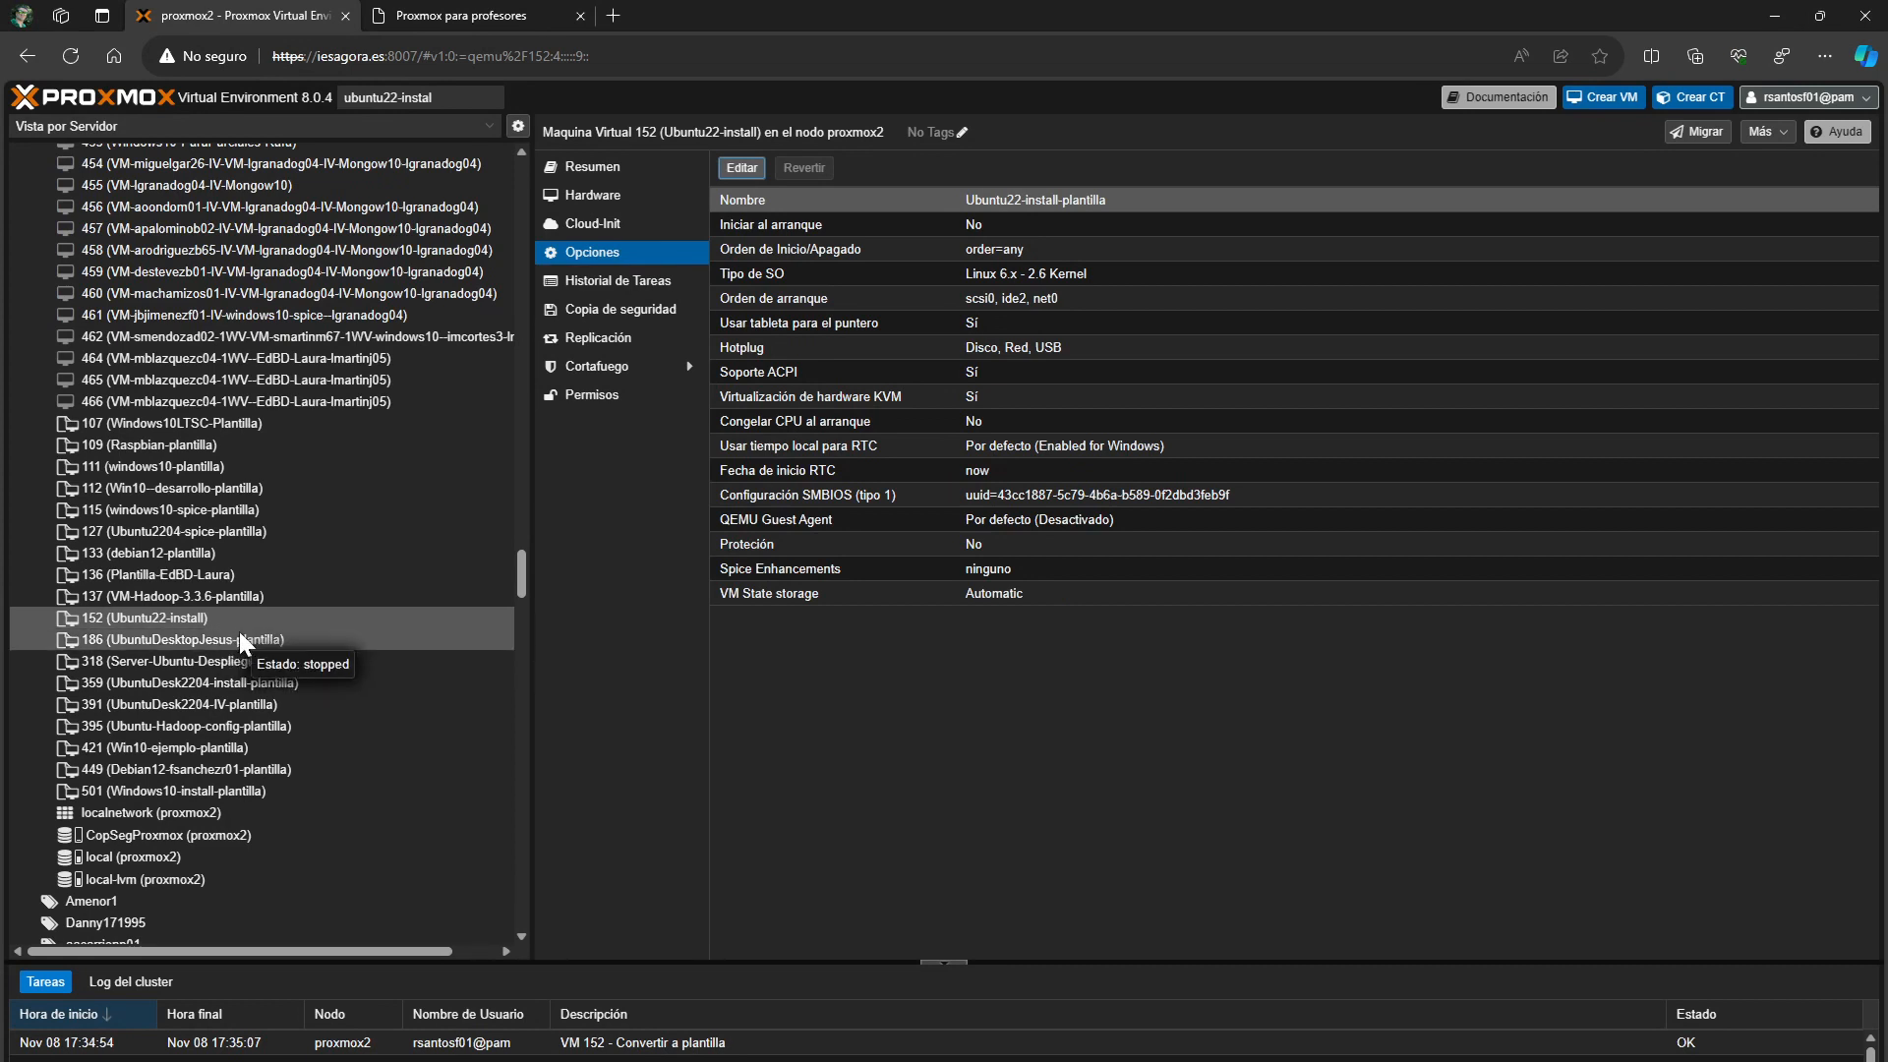
click(193, 619)
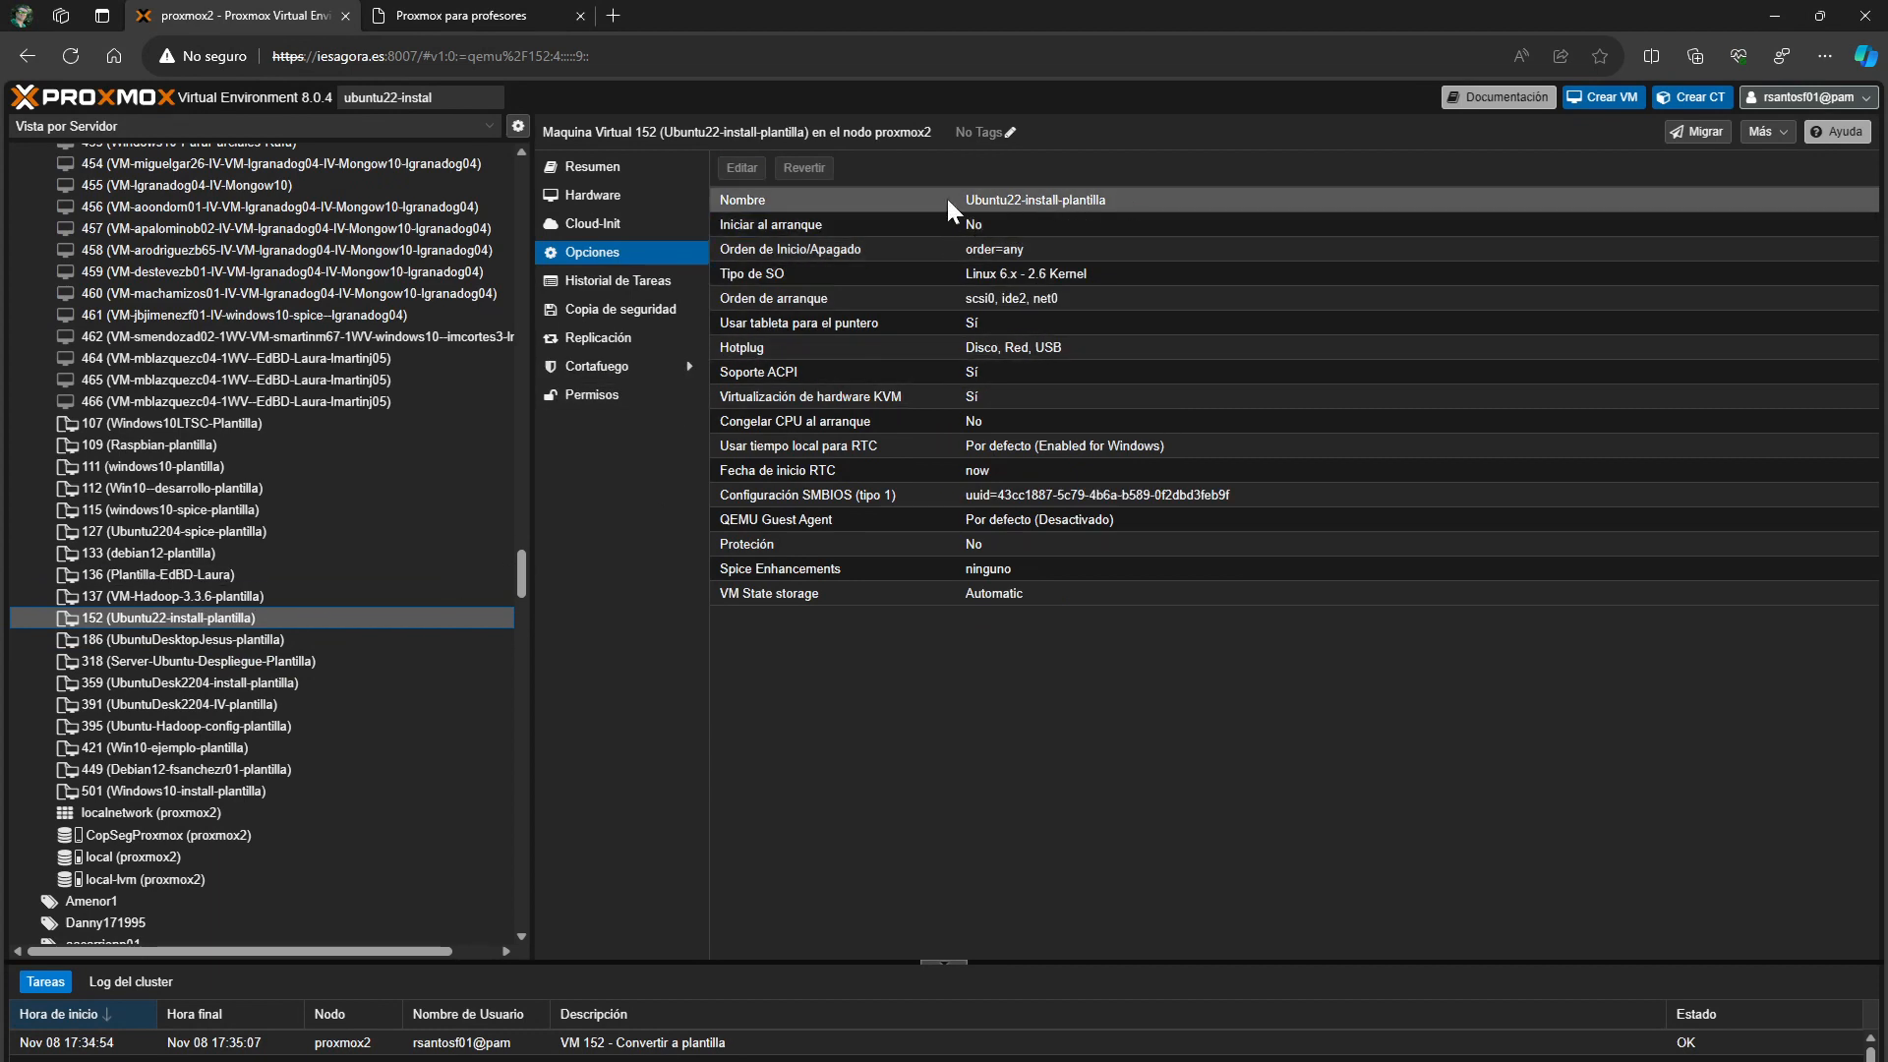
Switch to the Proxmox para profesores page and log in to Cluster Agora with the teacher account's saved password
click(475, 16)
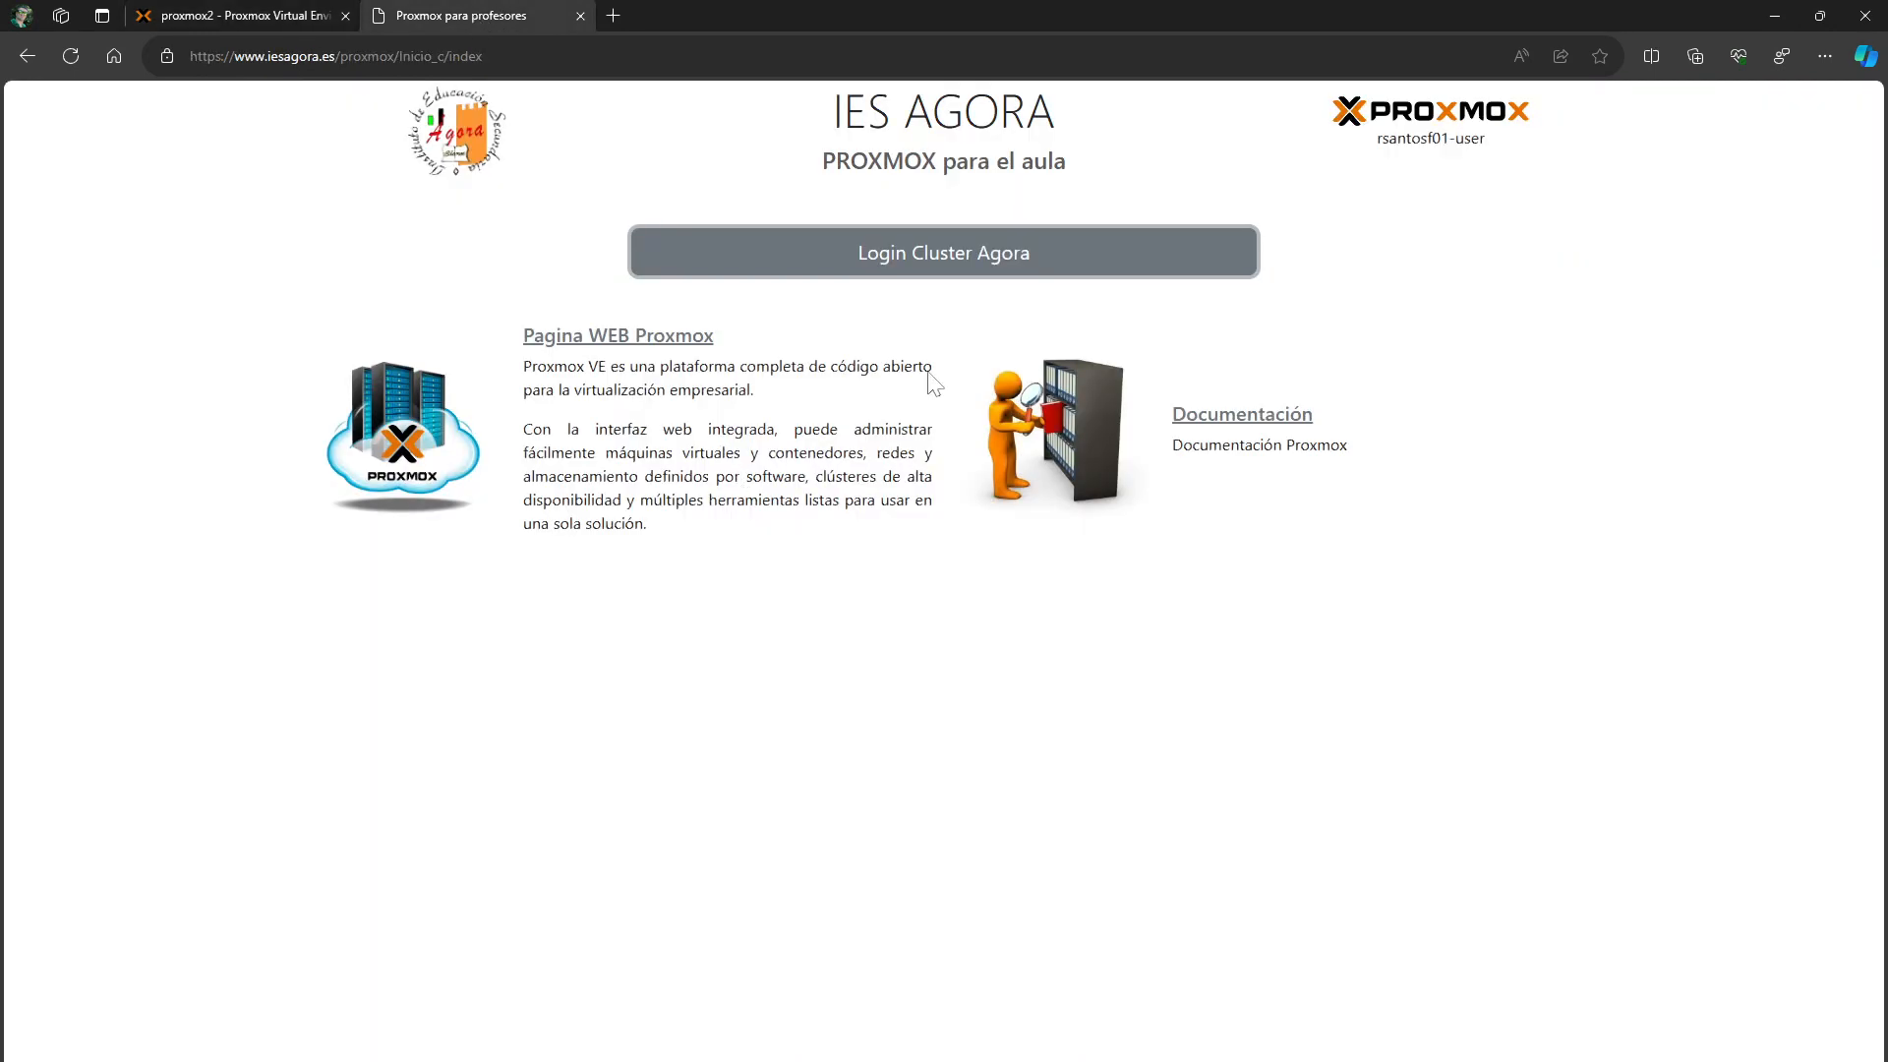
click(960, 260)
click(960, 317)
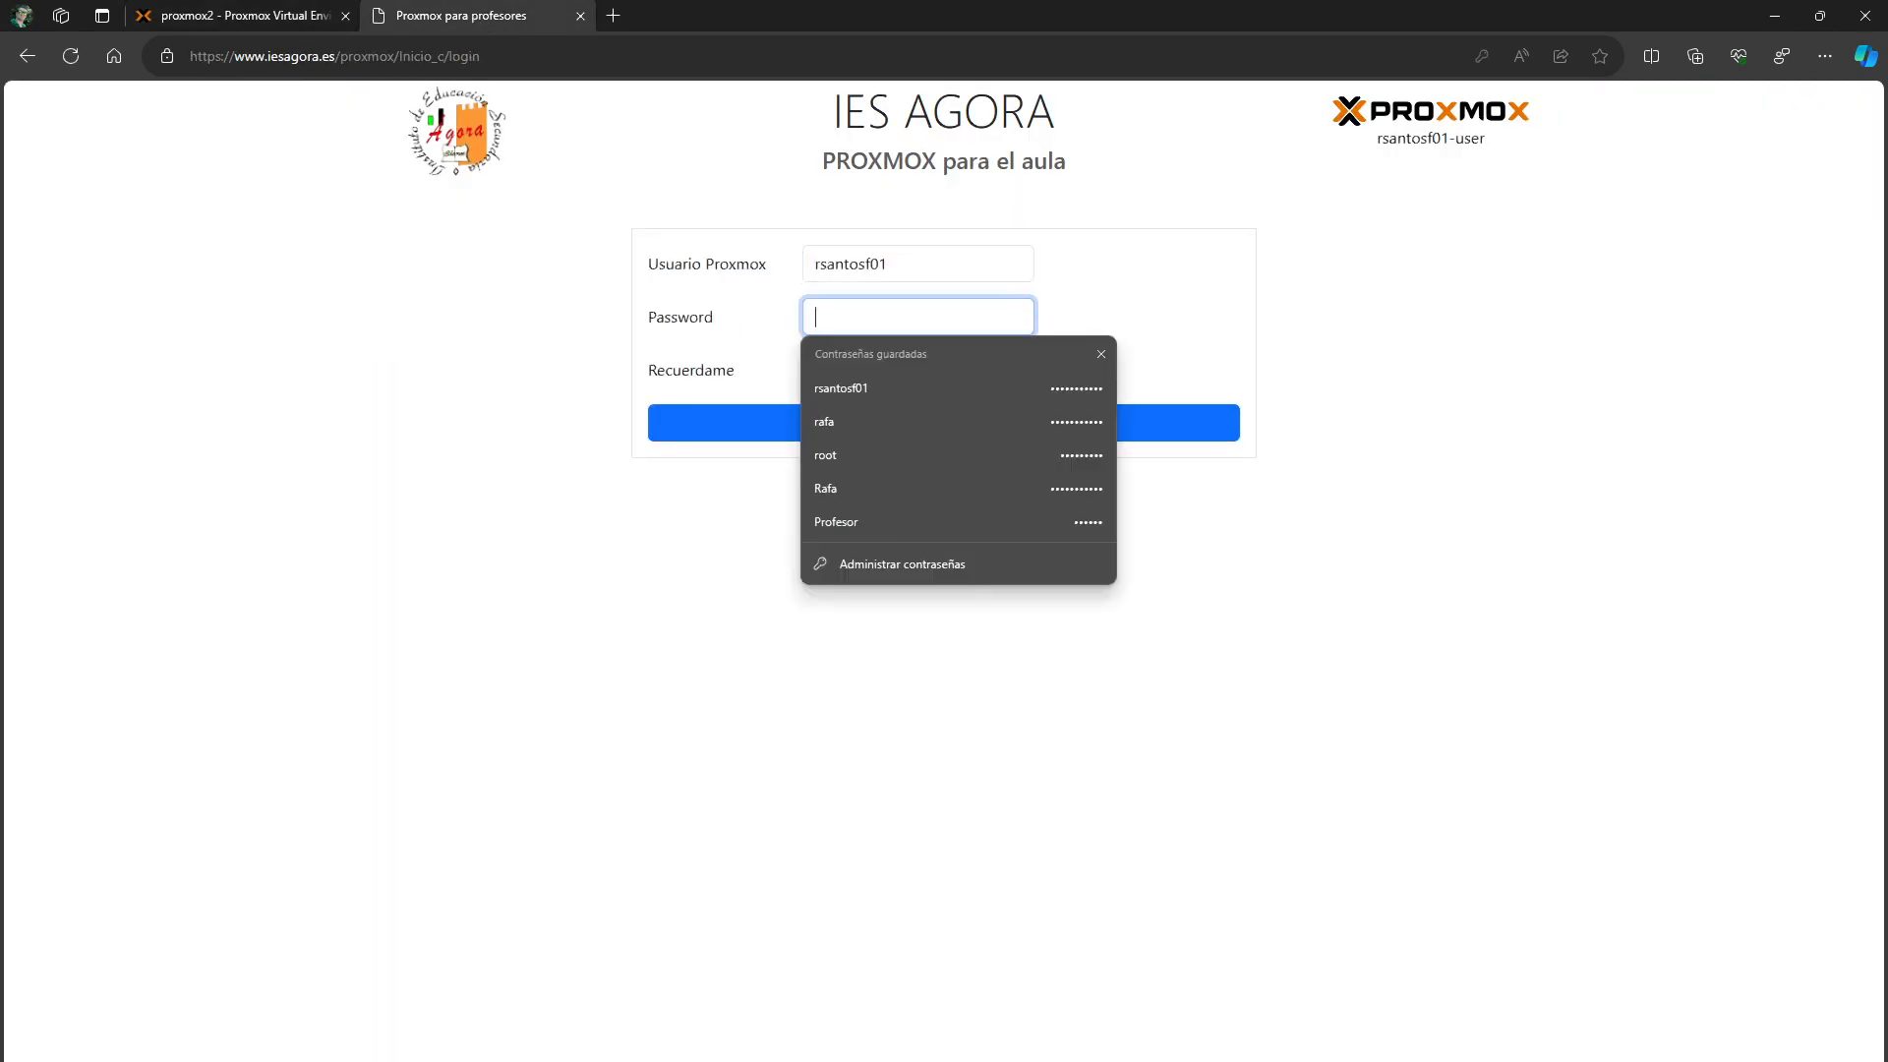
click(960, 387)
click(958, 423)
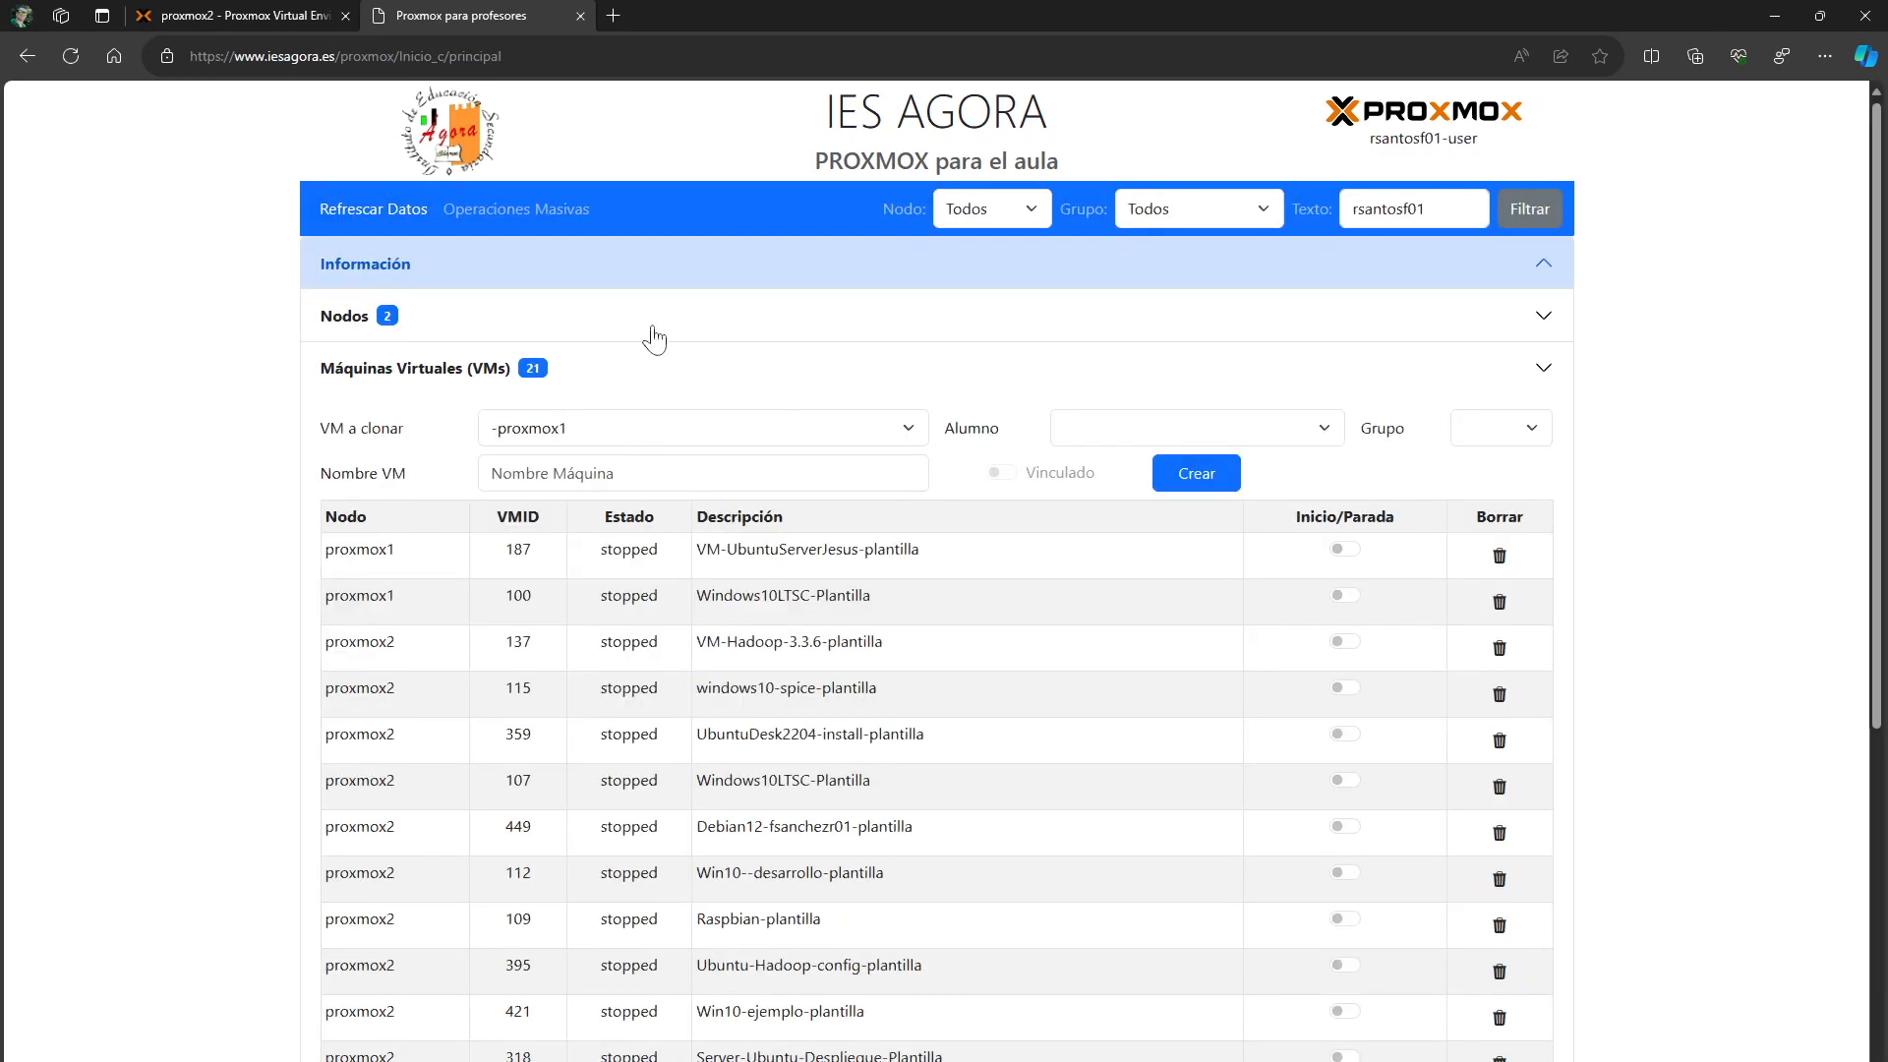
Open the mass operations page, choose group 1R and list only templates
click(521, 211)
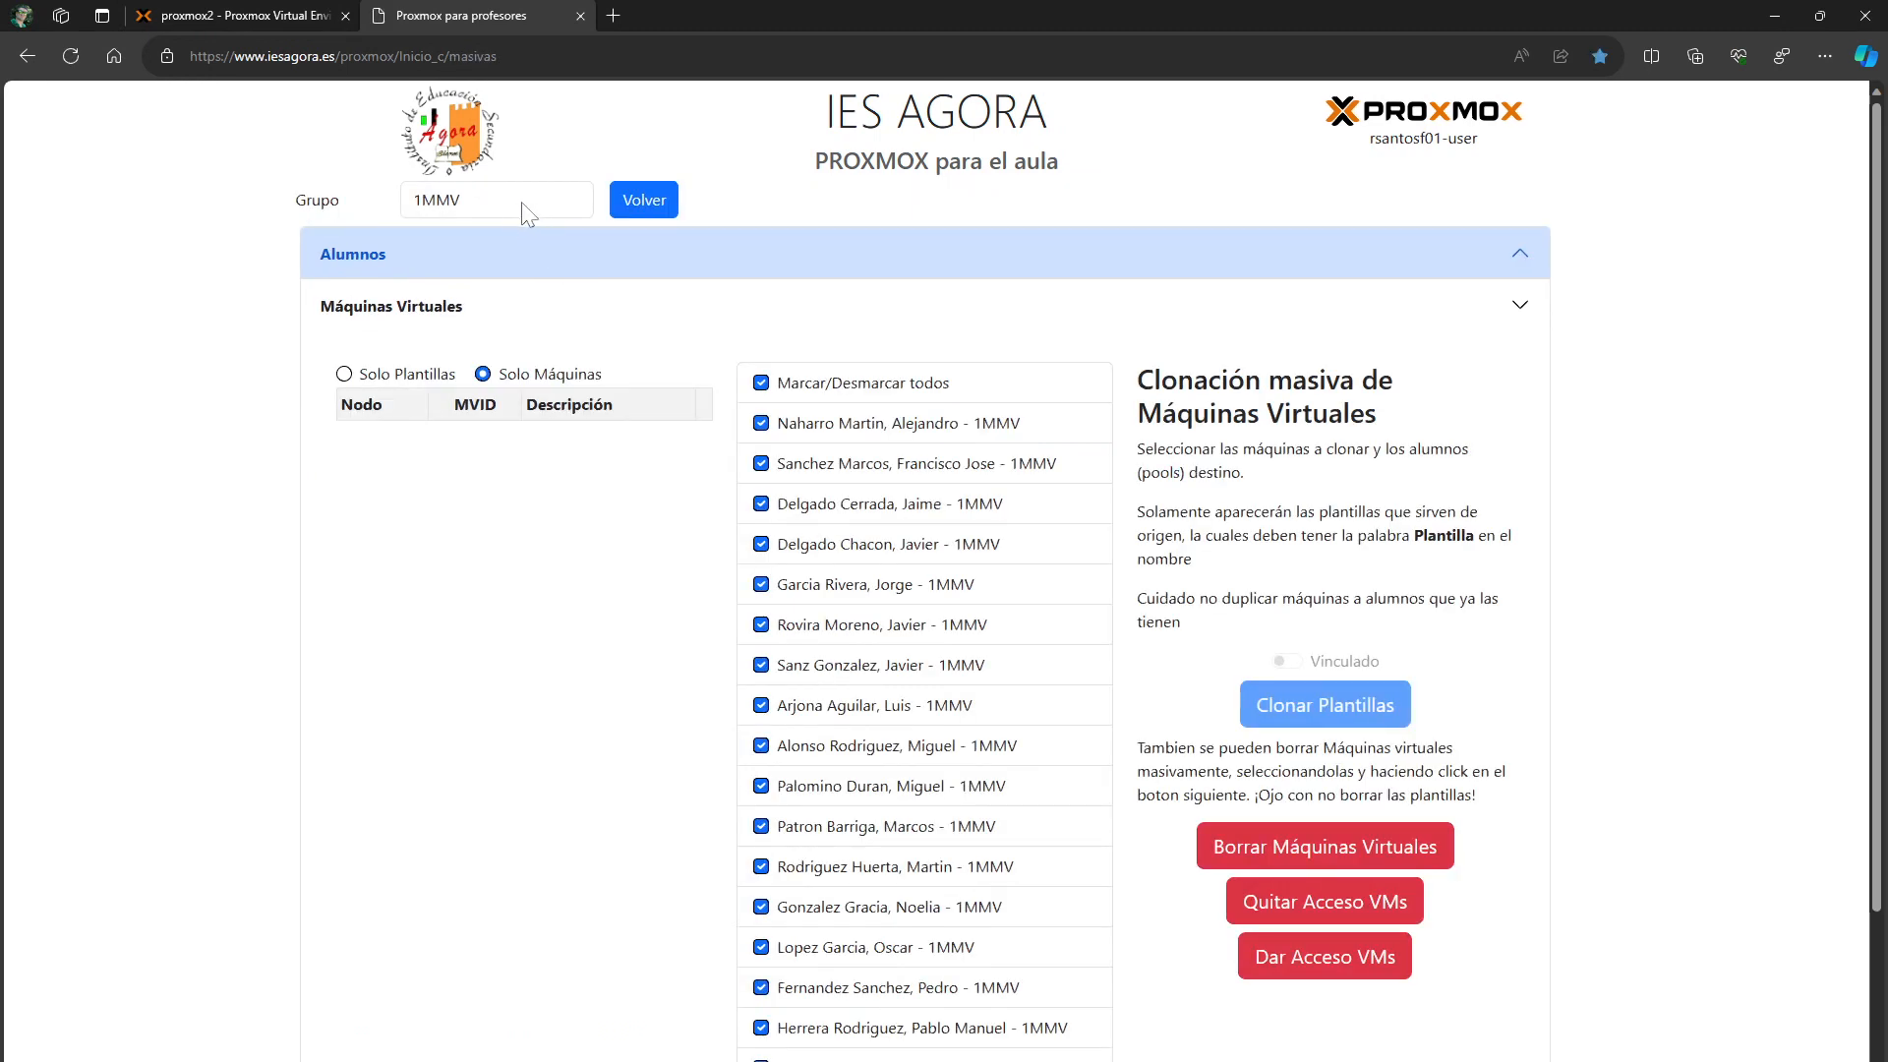
click(522, 205)
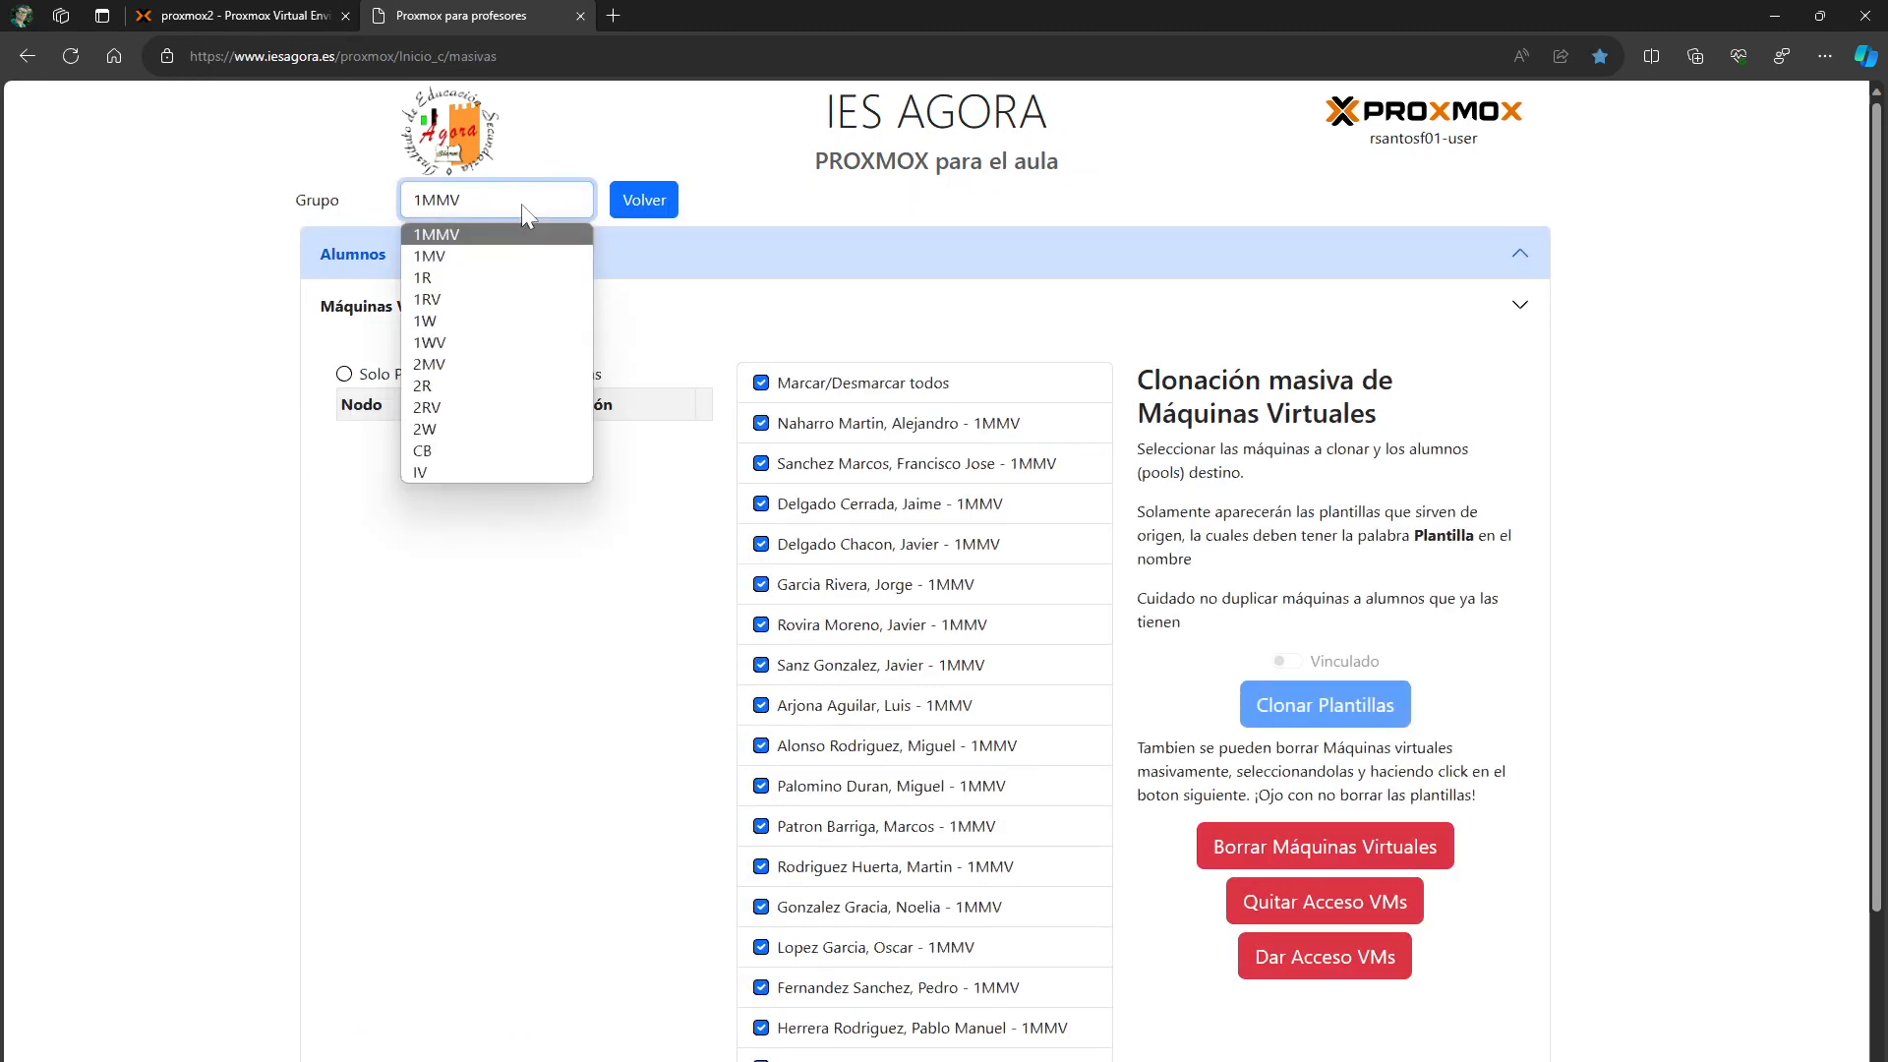
click(482, 280)
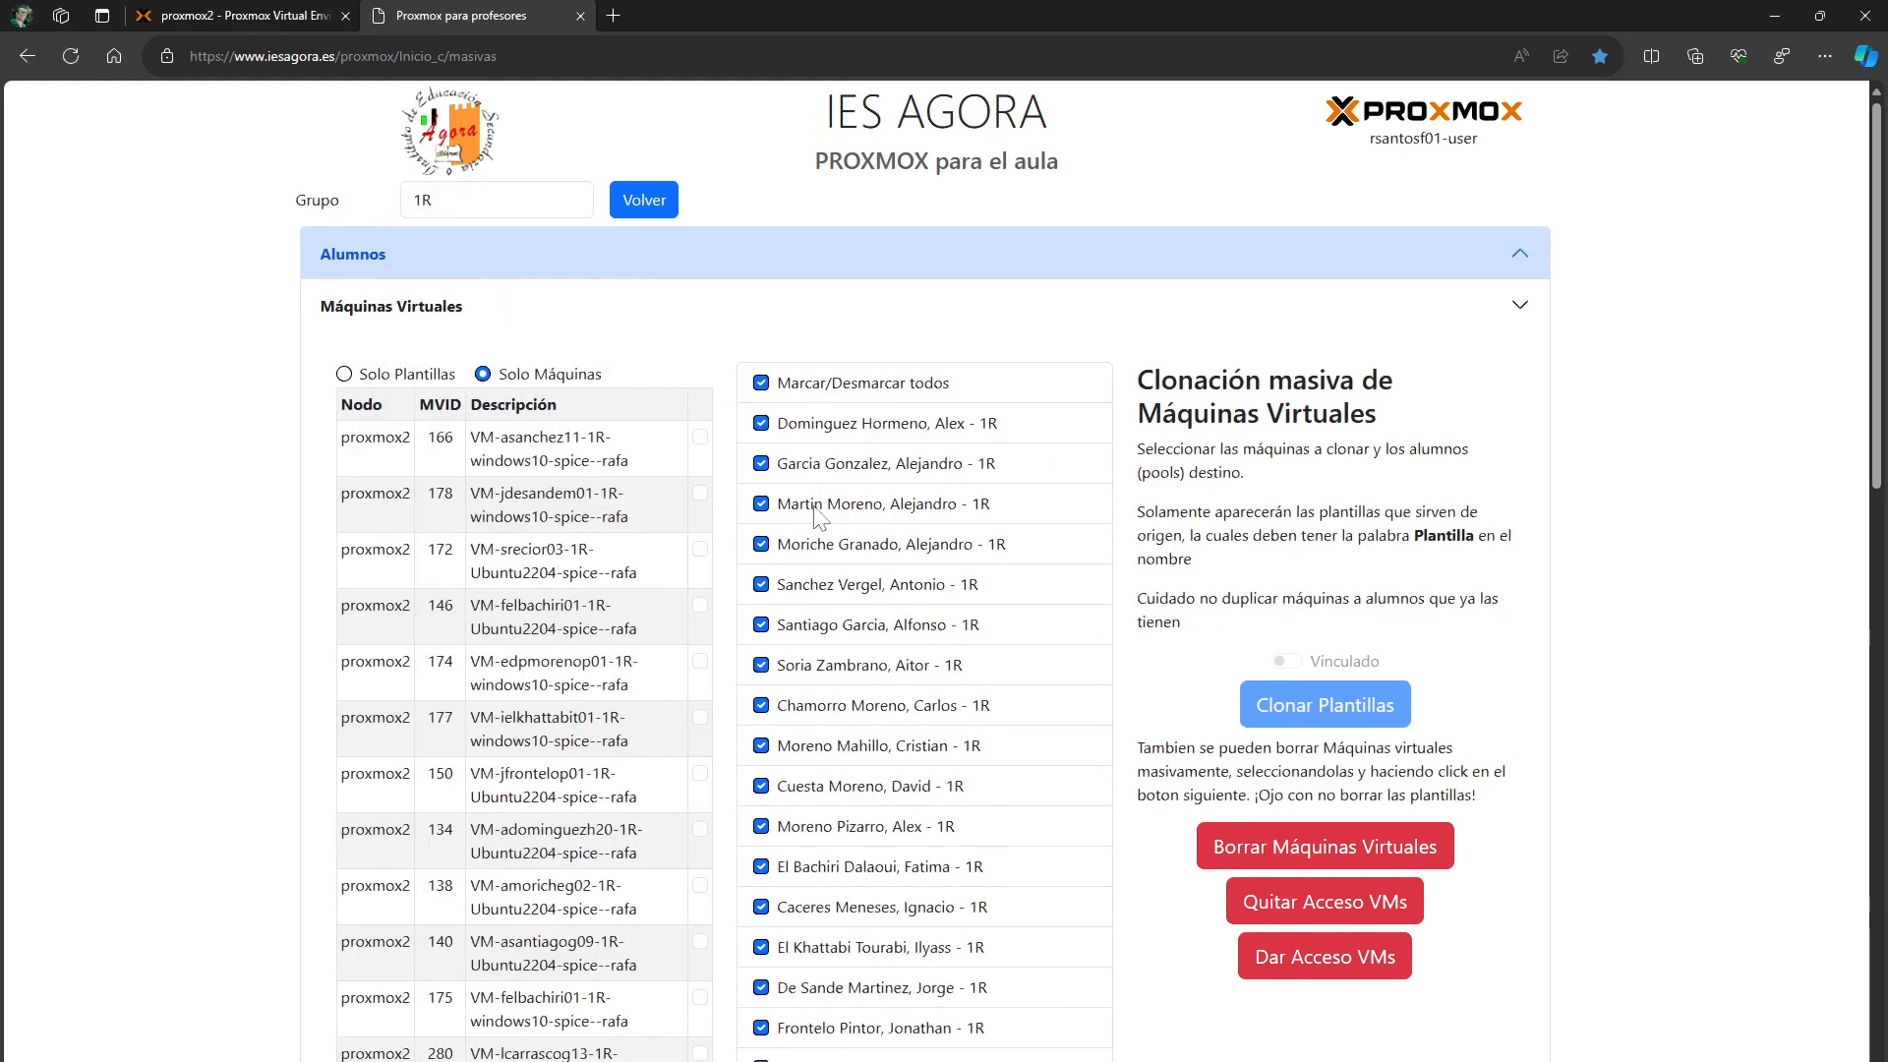
click(344, 375)
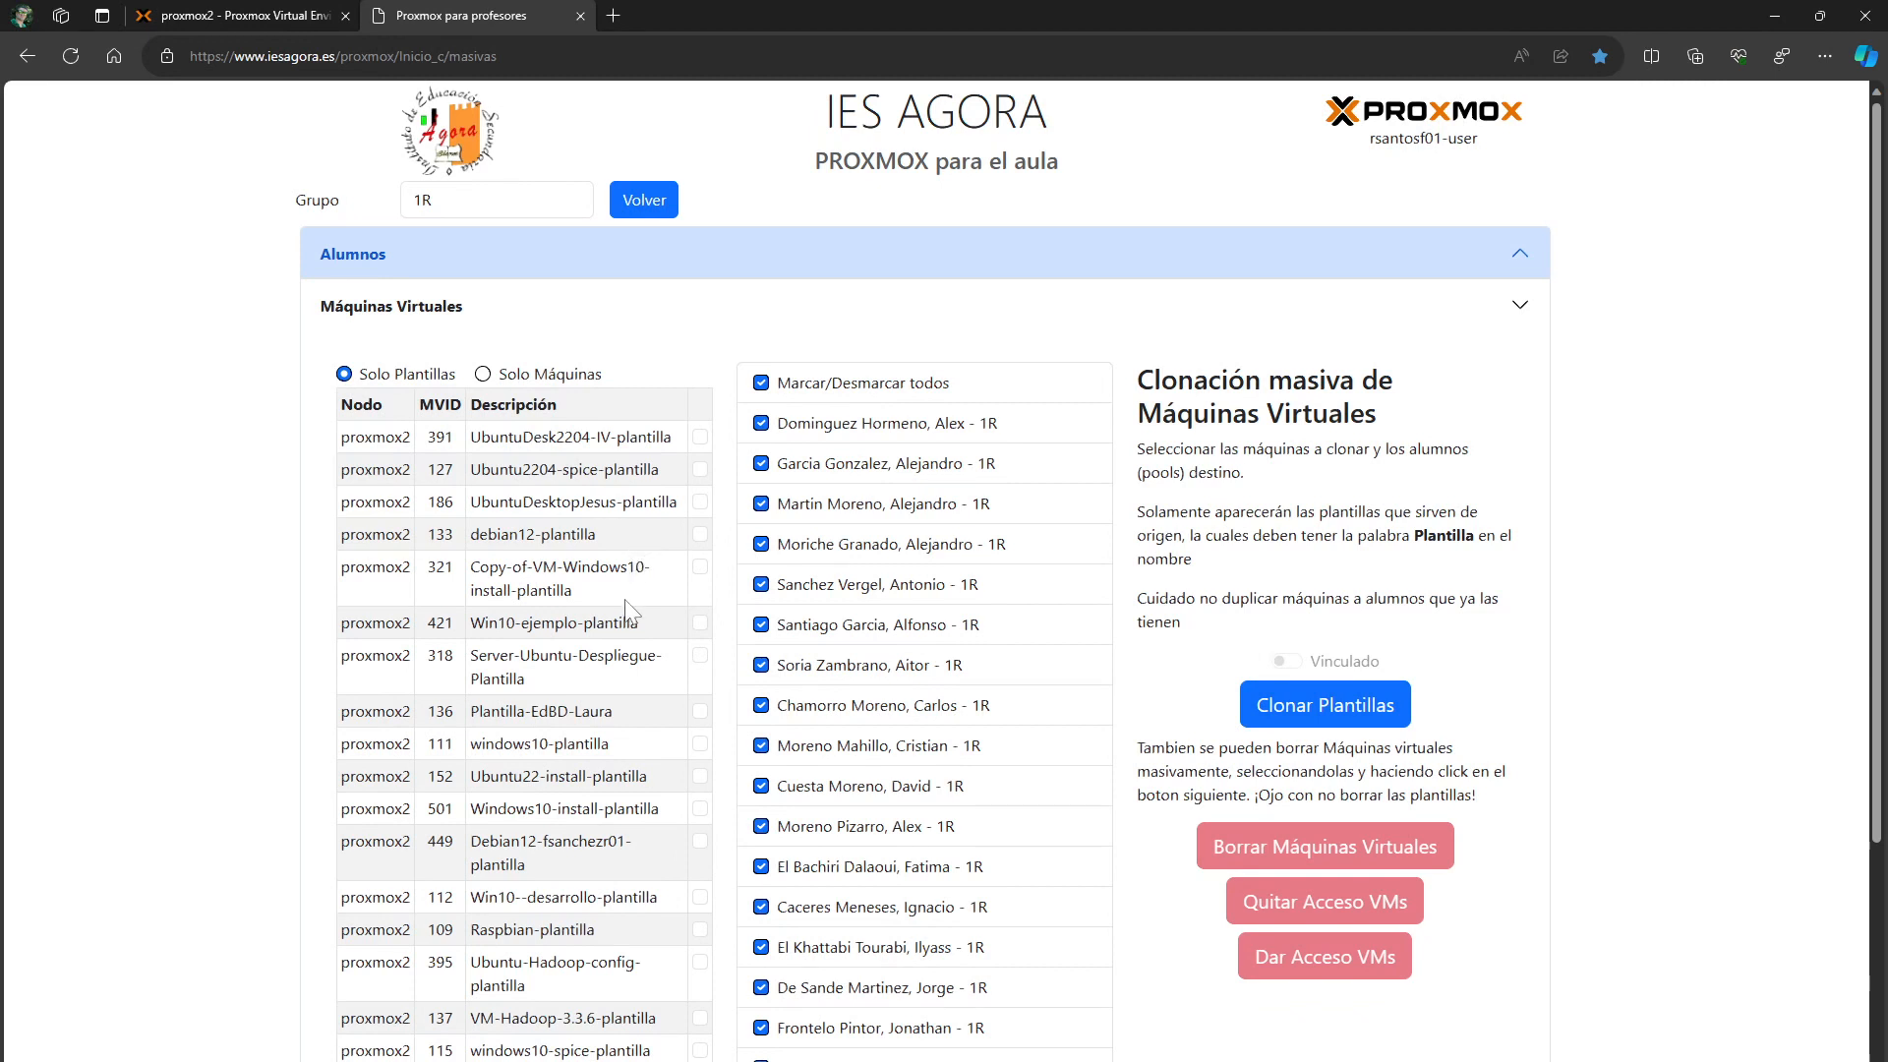
Search the page for "ubuntu22-in" and select the Ubuntu22-install-plantilla template for cloning
drag(480, 776, 637, 776)
click(651, 790)
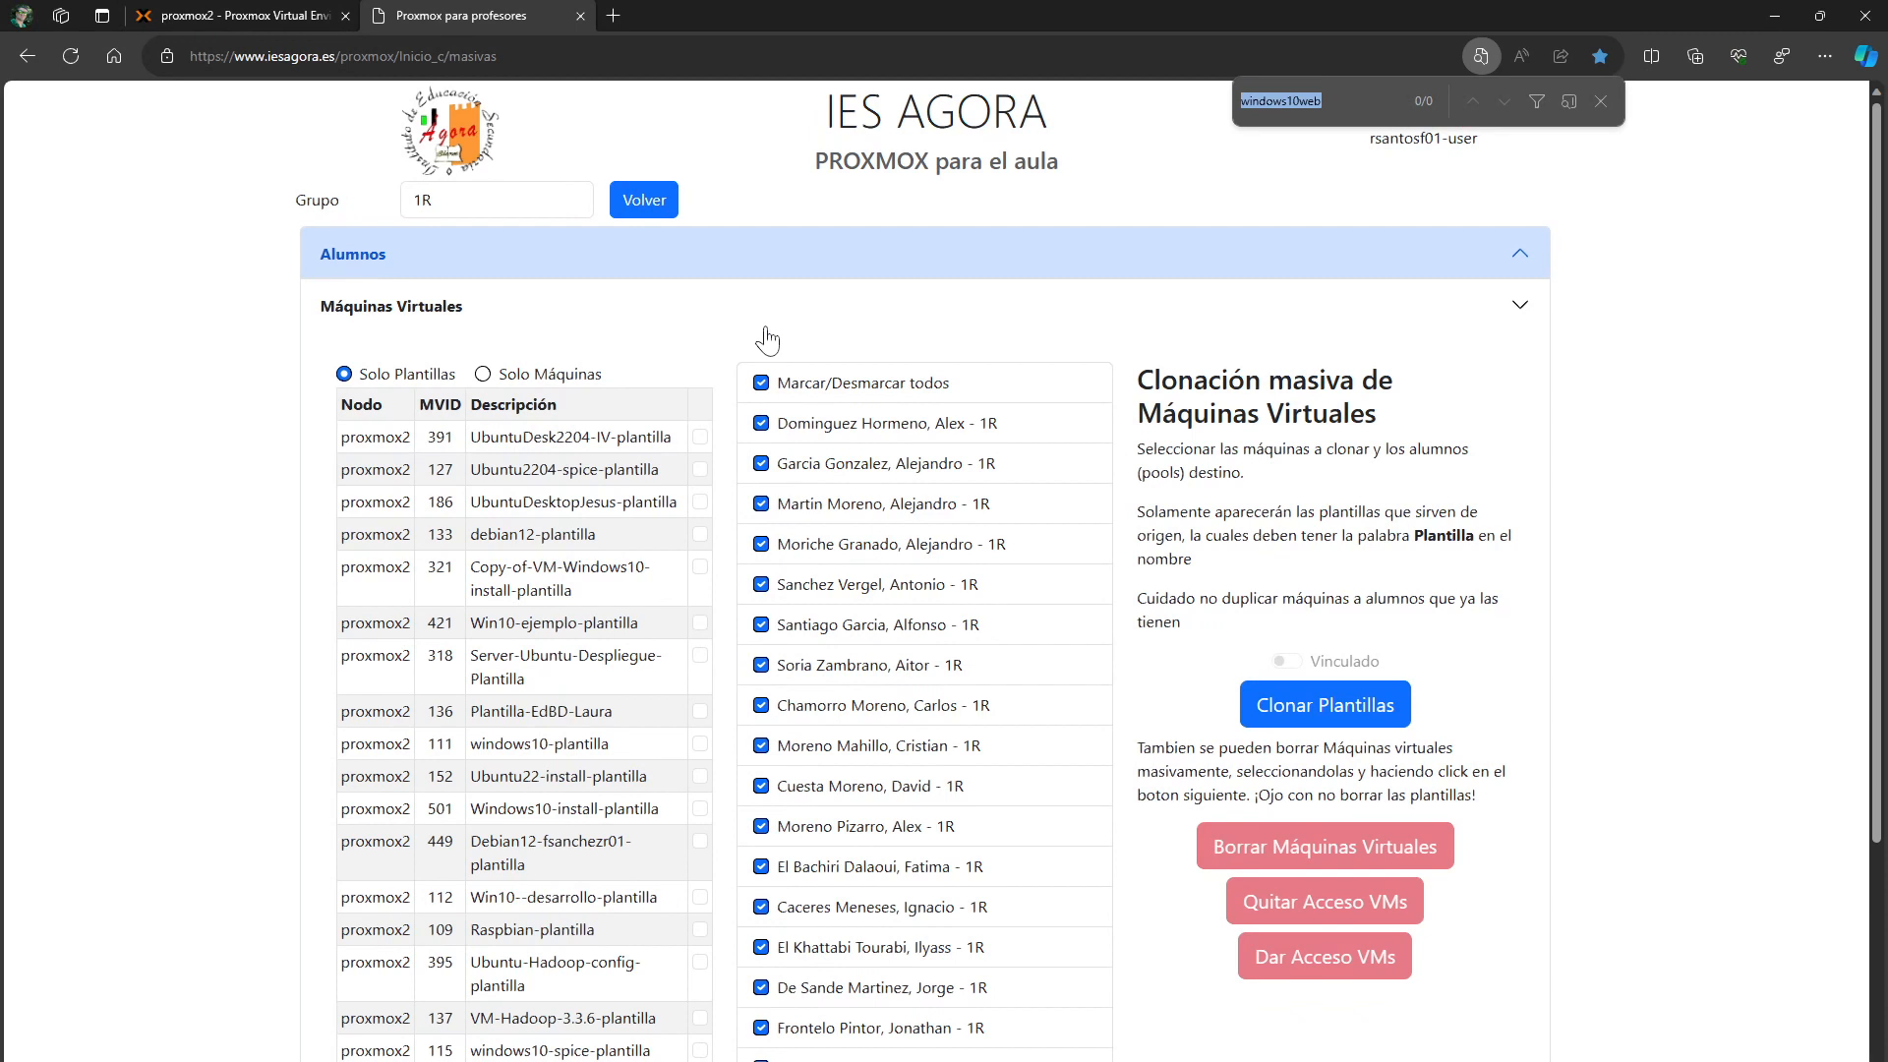
text(ubuntu22-in)
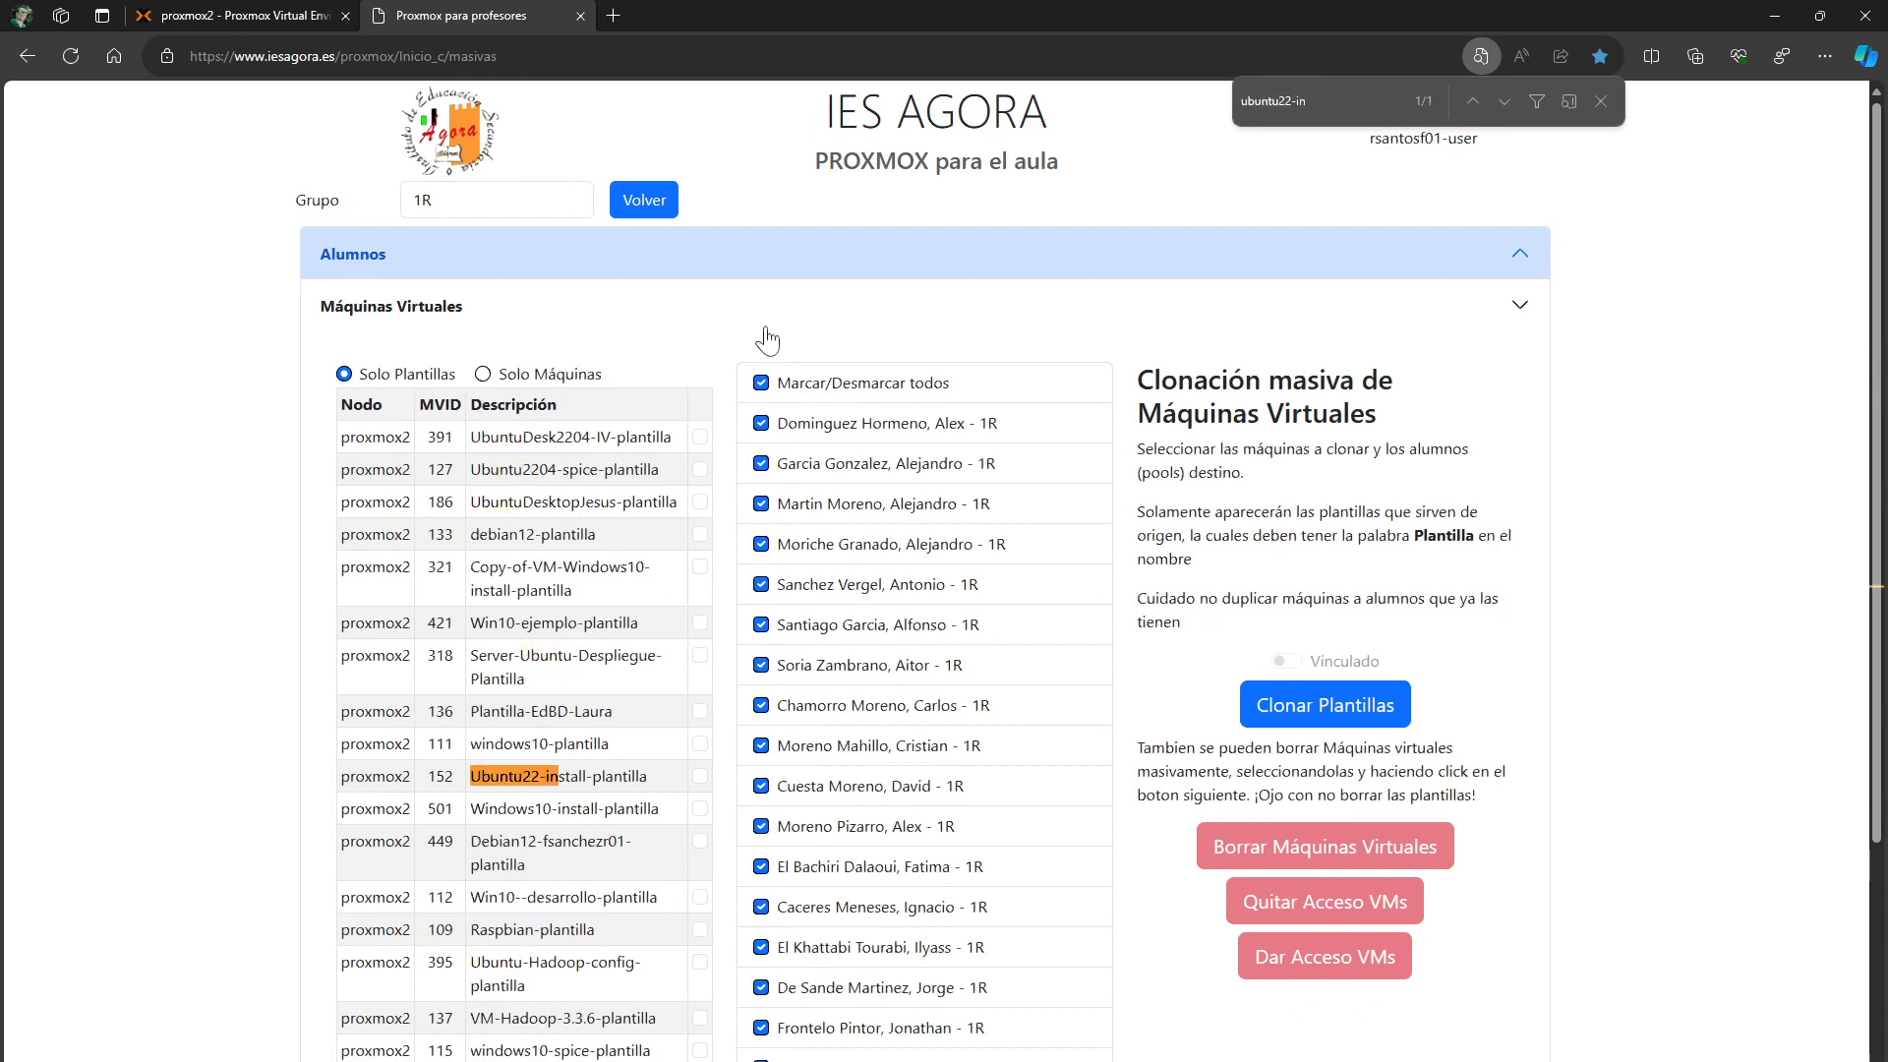
click(700, 776)
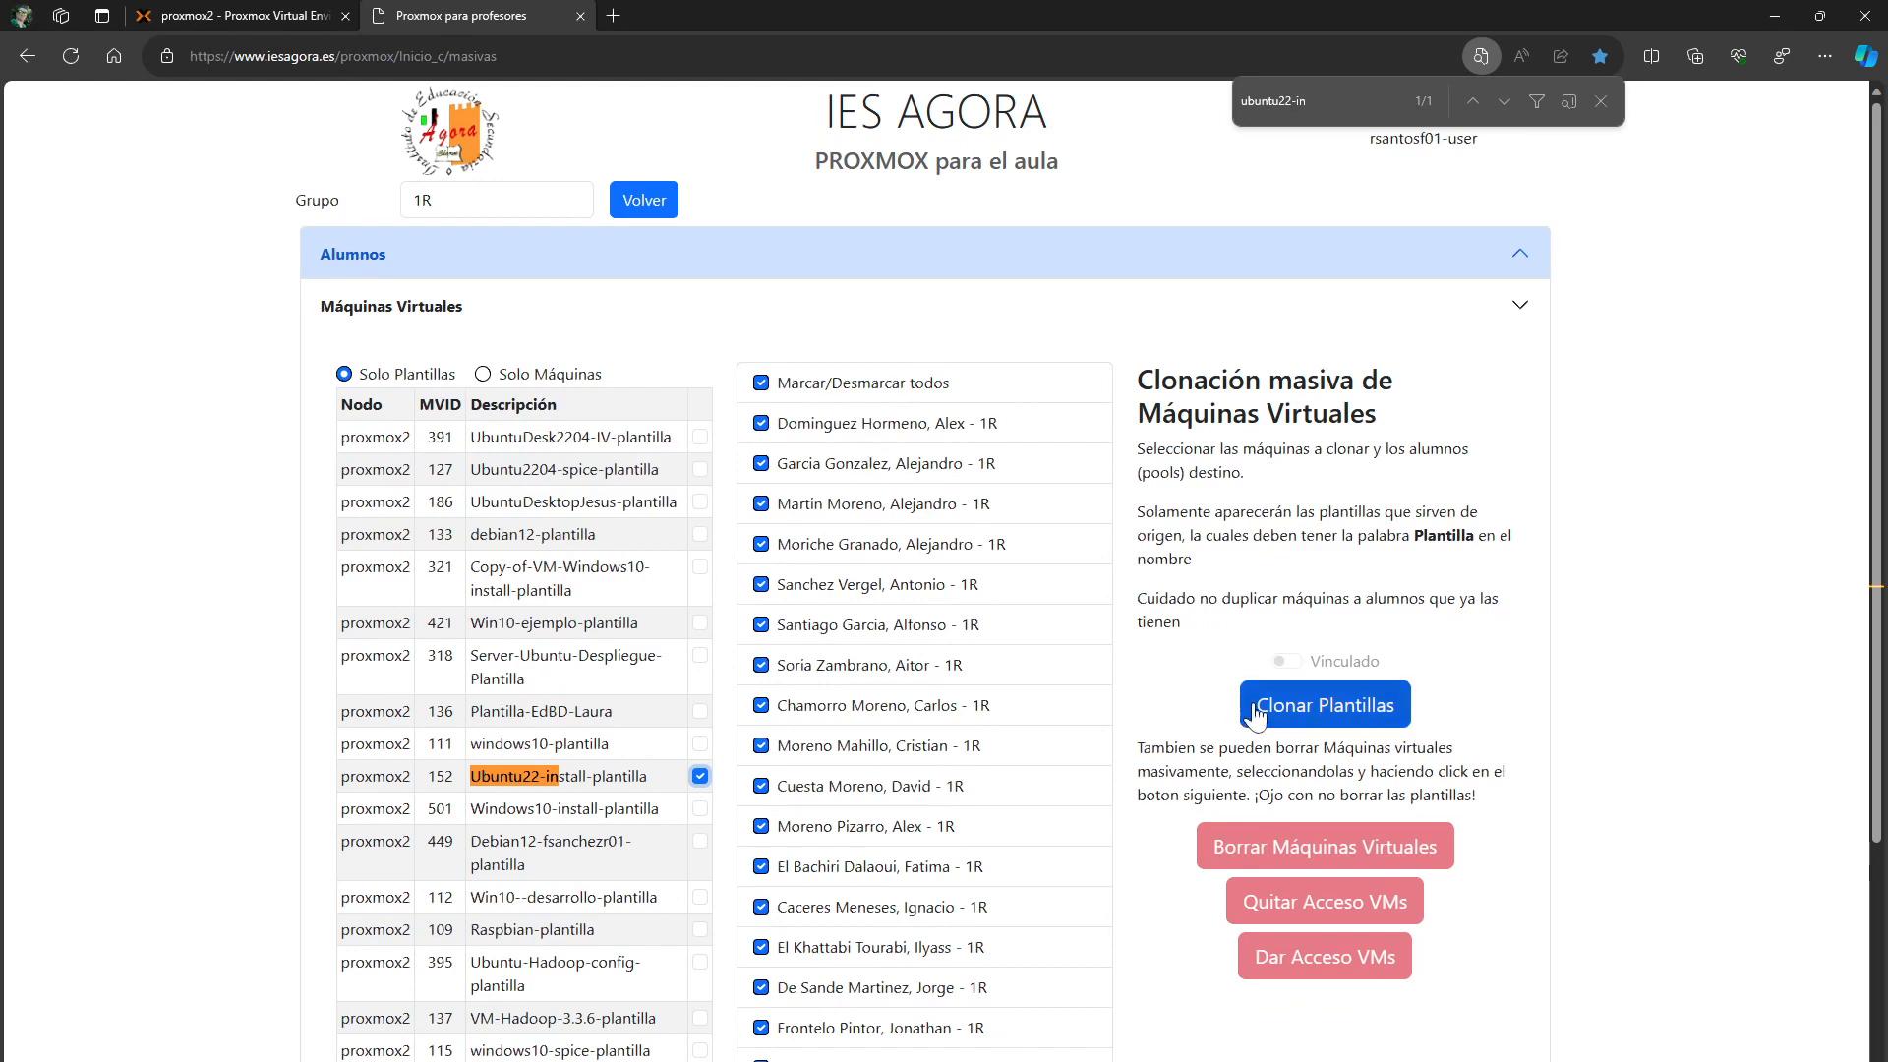
scroll(900, 522, down, 4)
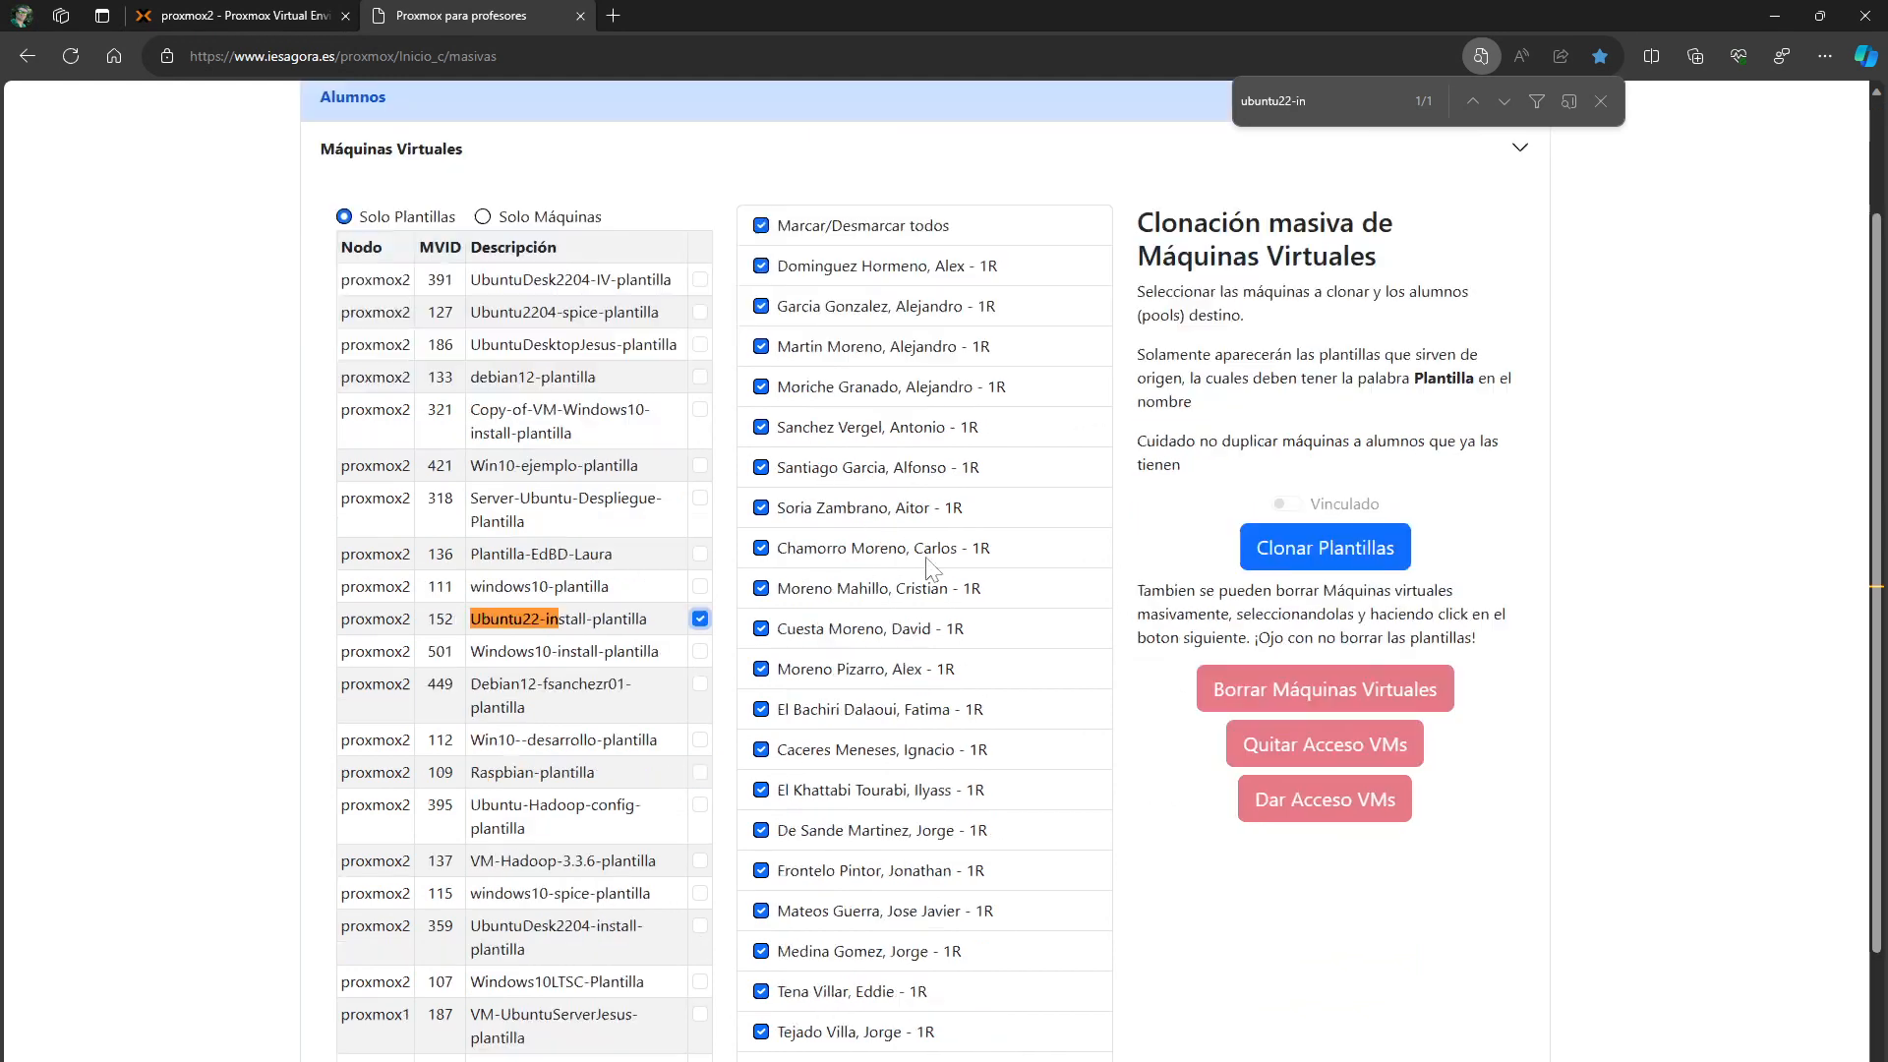
scroll(939, 624, up, 3)
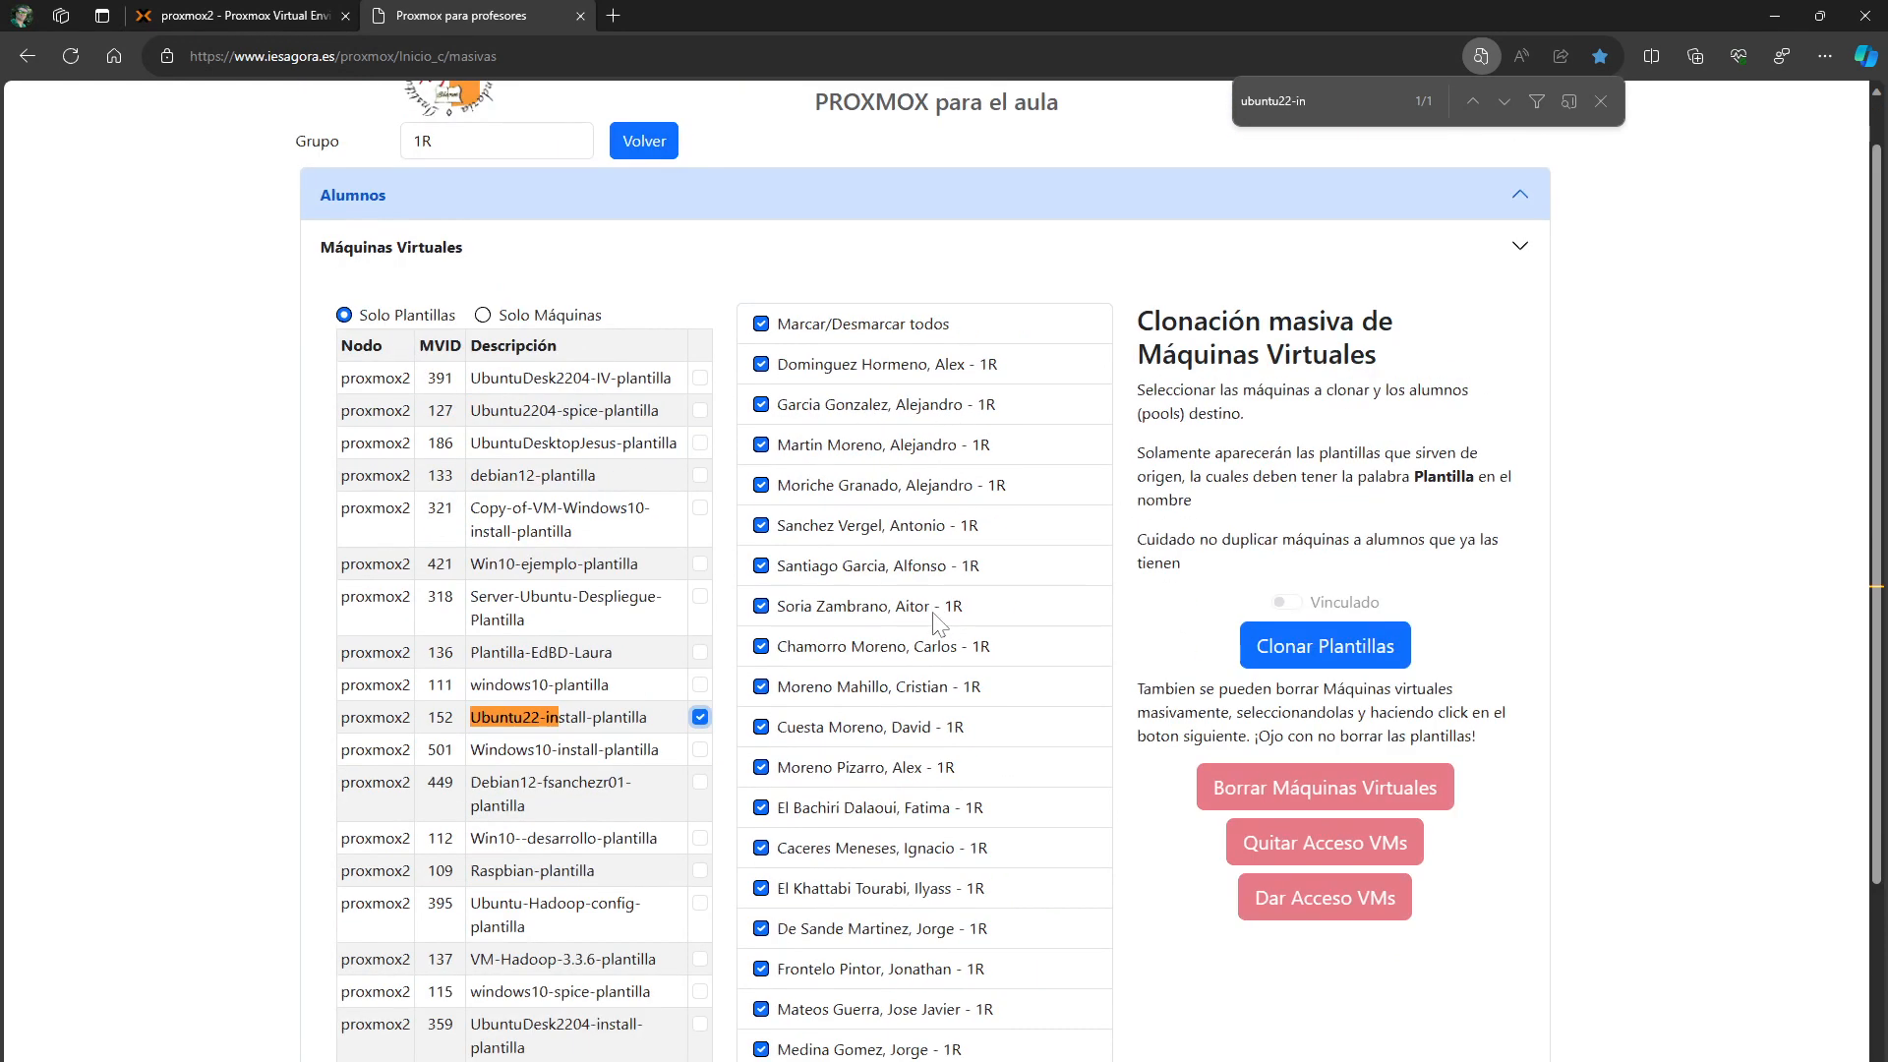
click(763, 325)
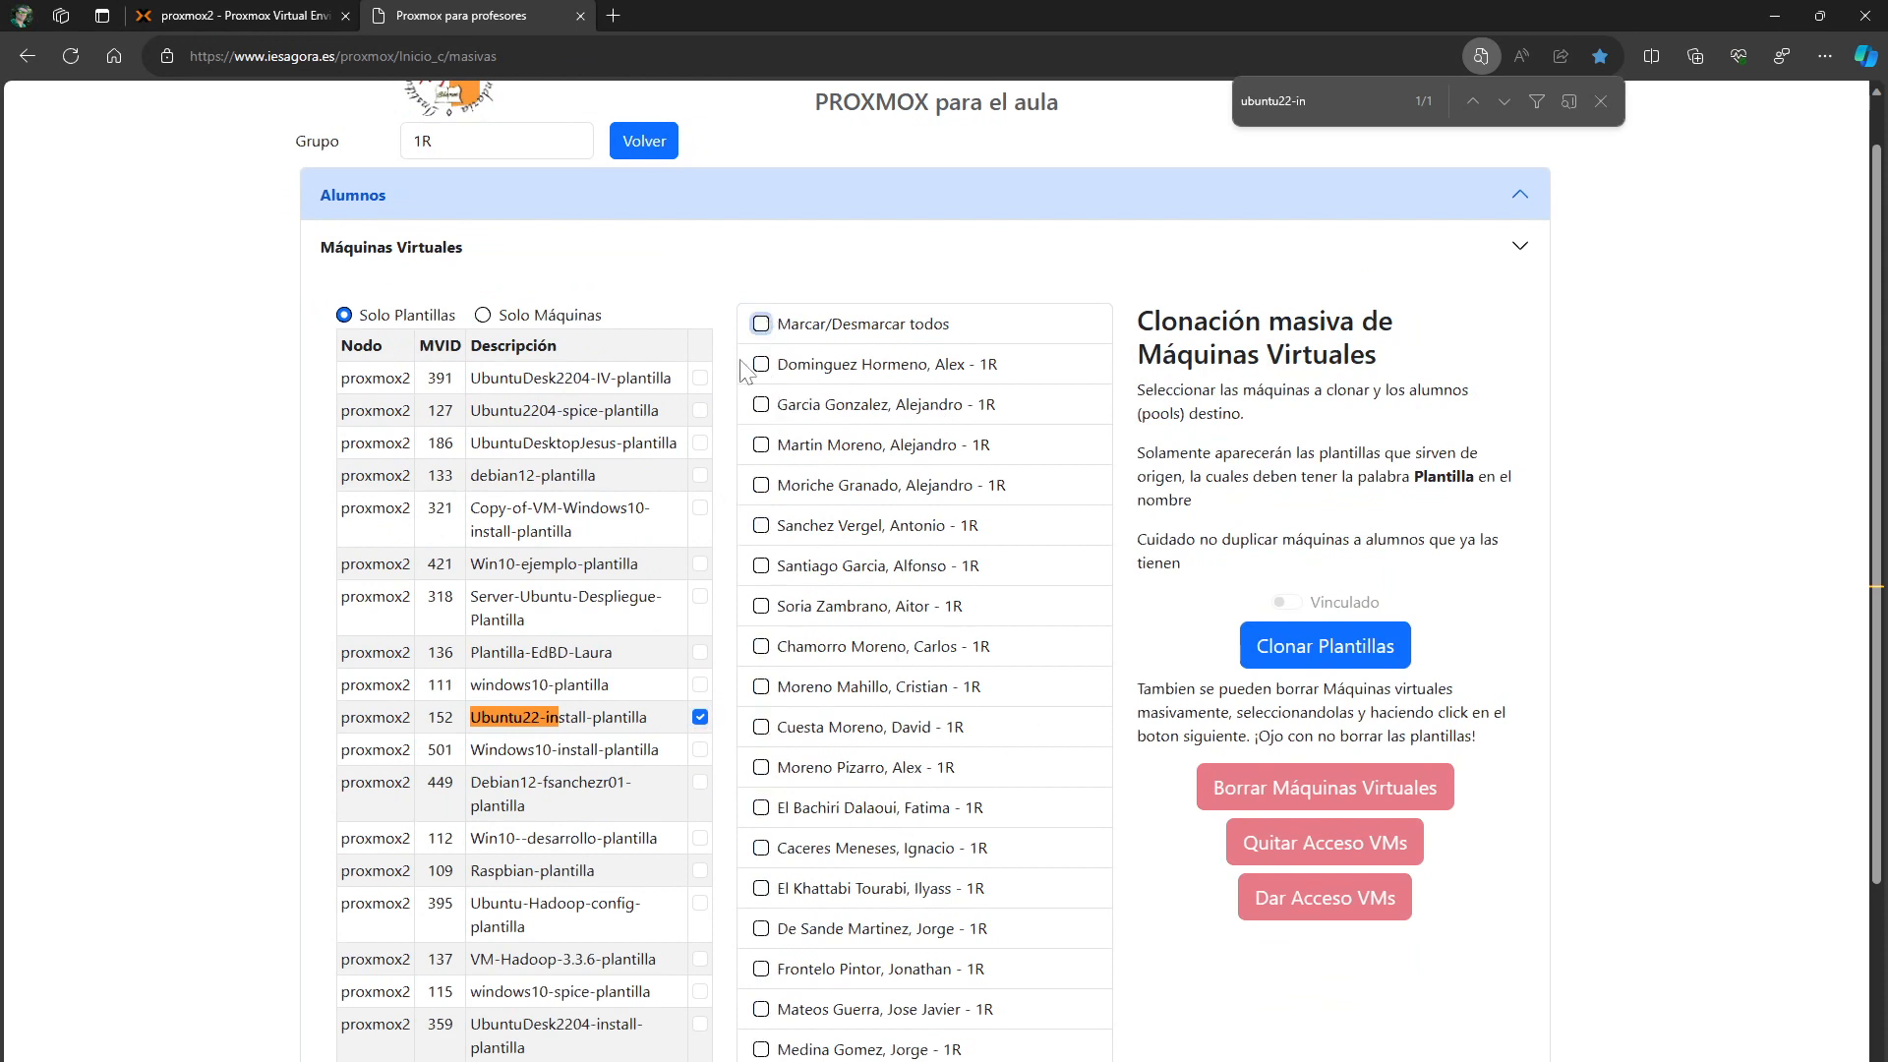
click(761, 325)
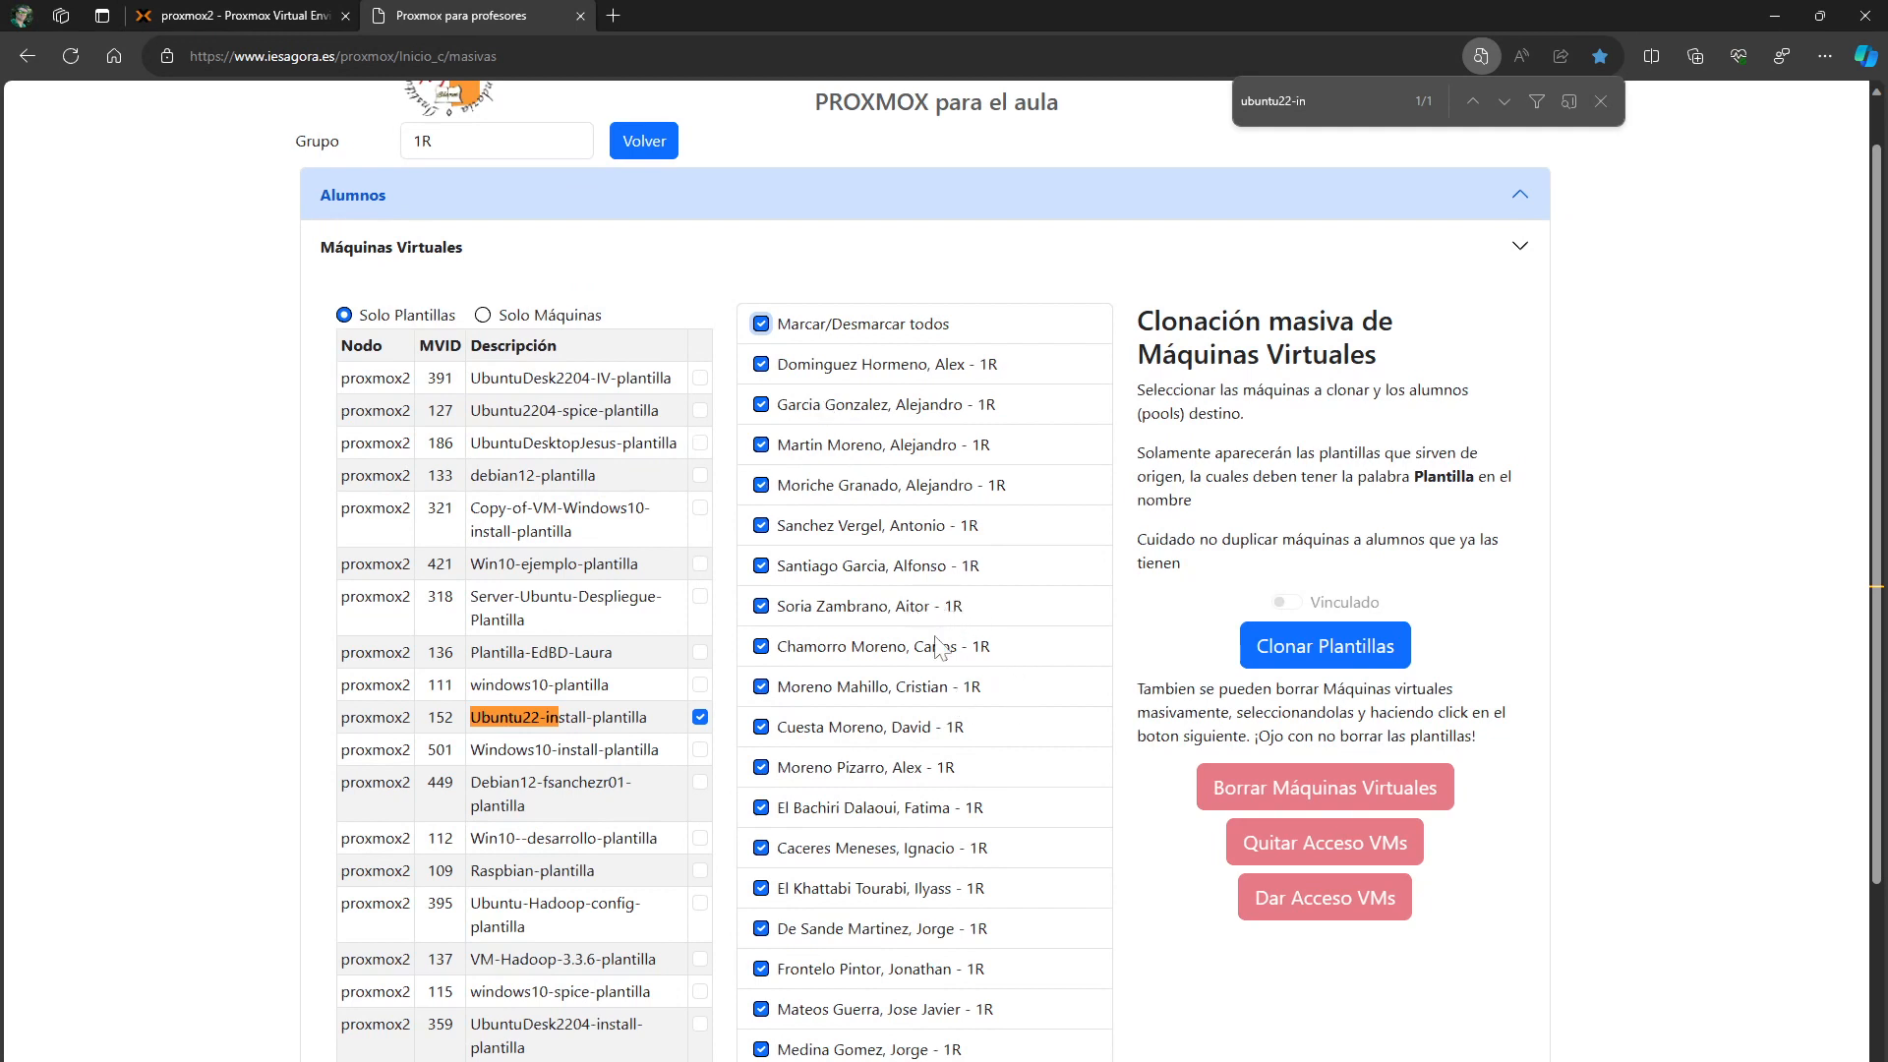
Deselect all students, select only the first three in group 1R, and clone the selected template for them
click(762, 325)
click(761, 364)
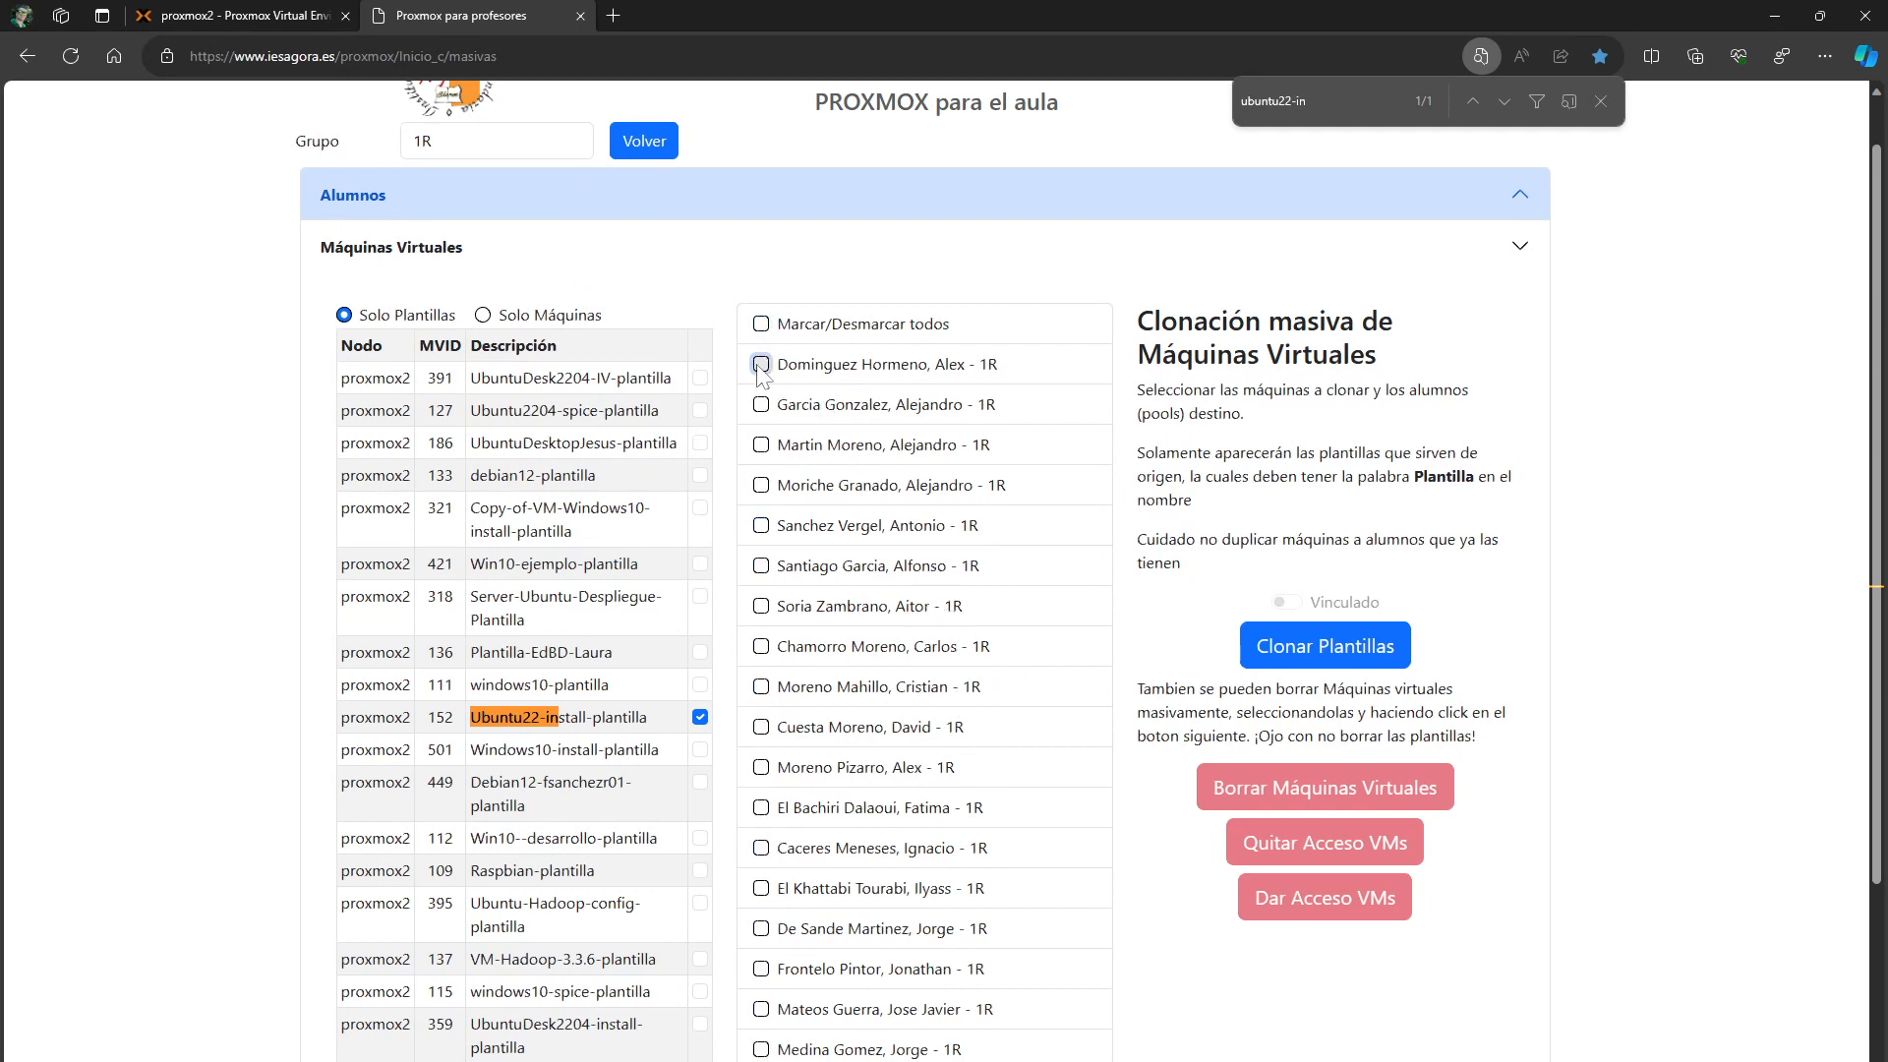
click(761, 404)
click(760, 445)
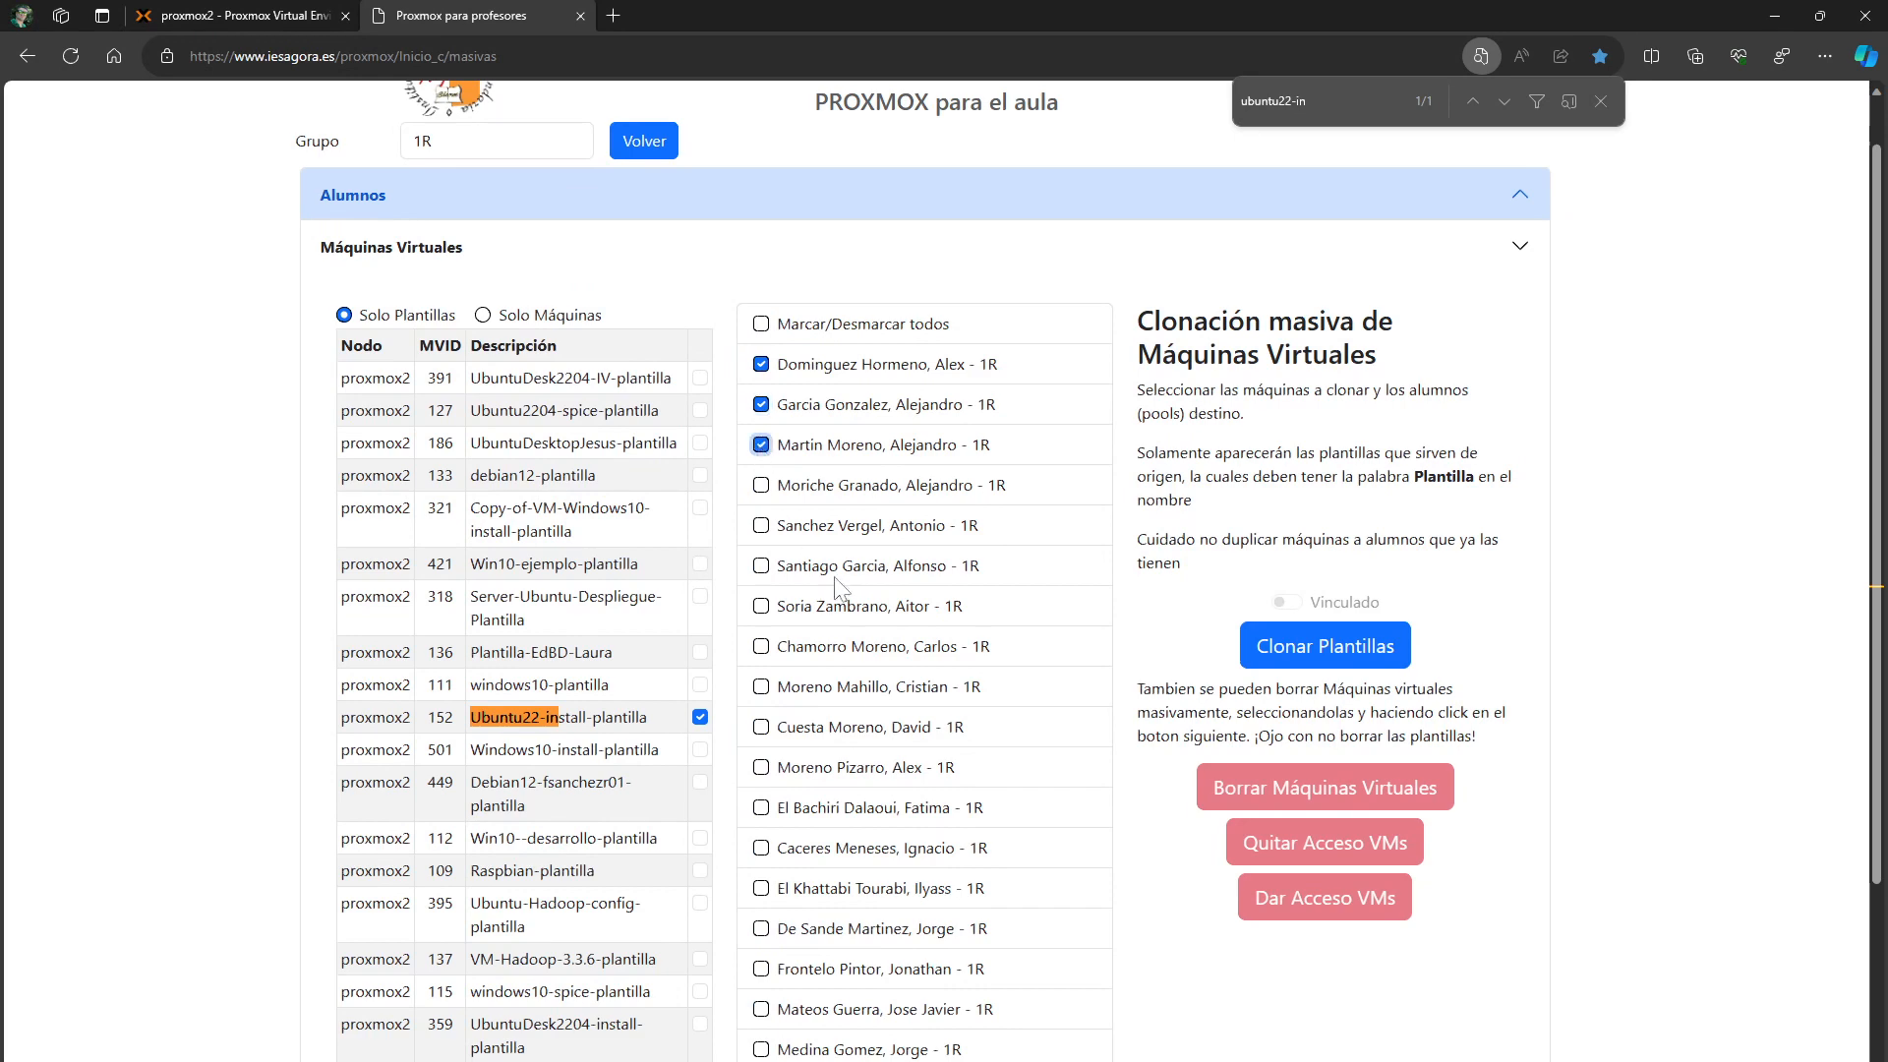
click(1350, 649)
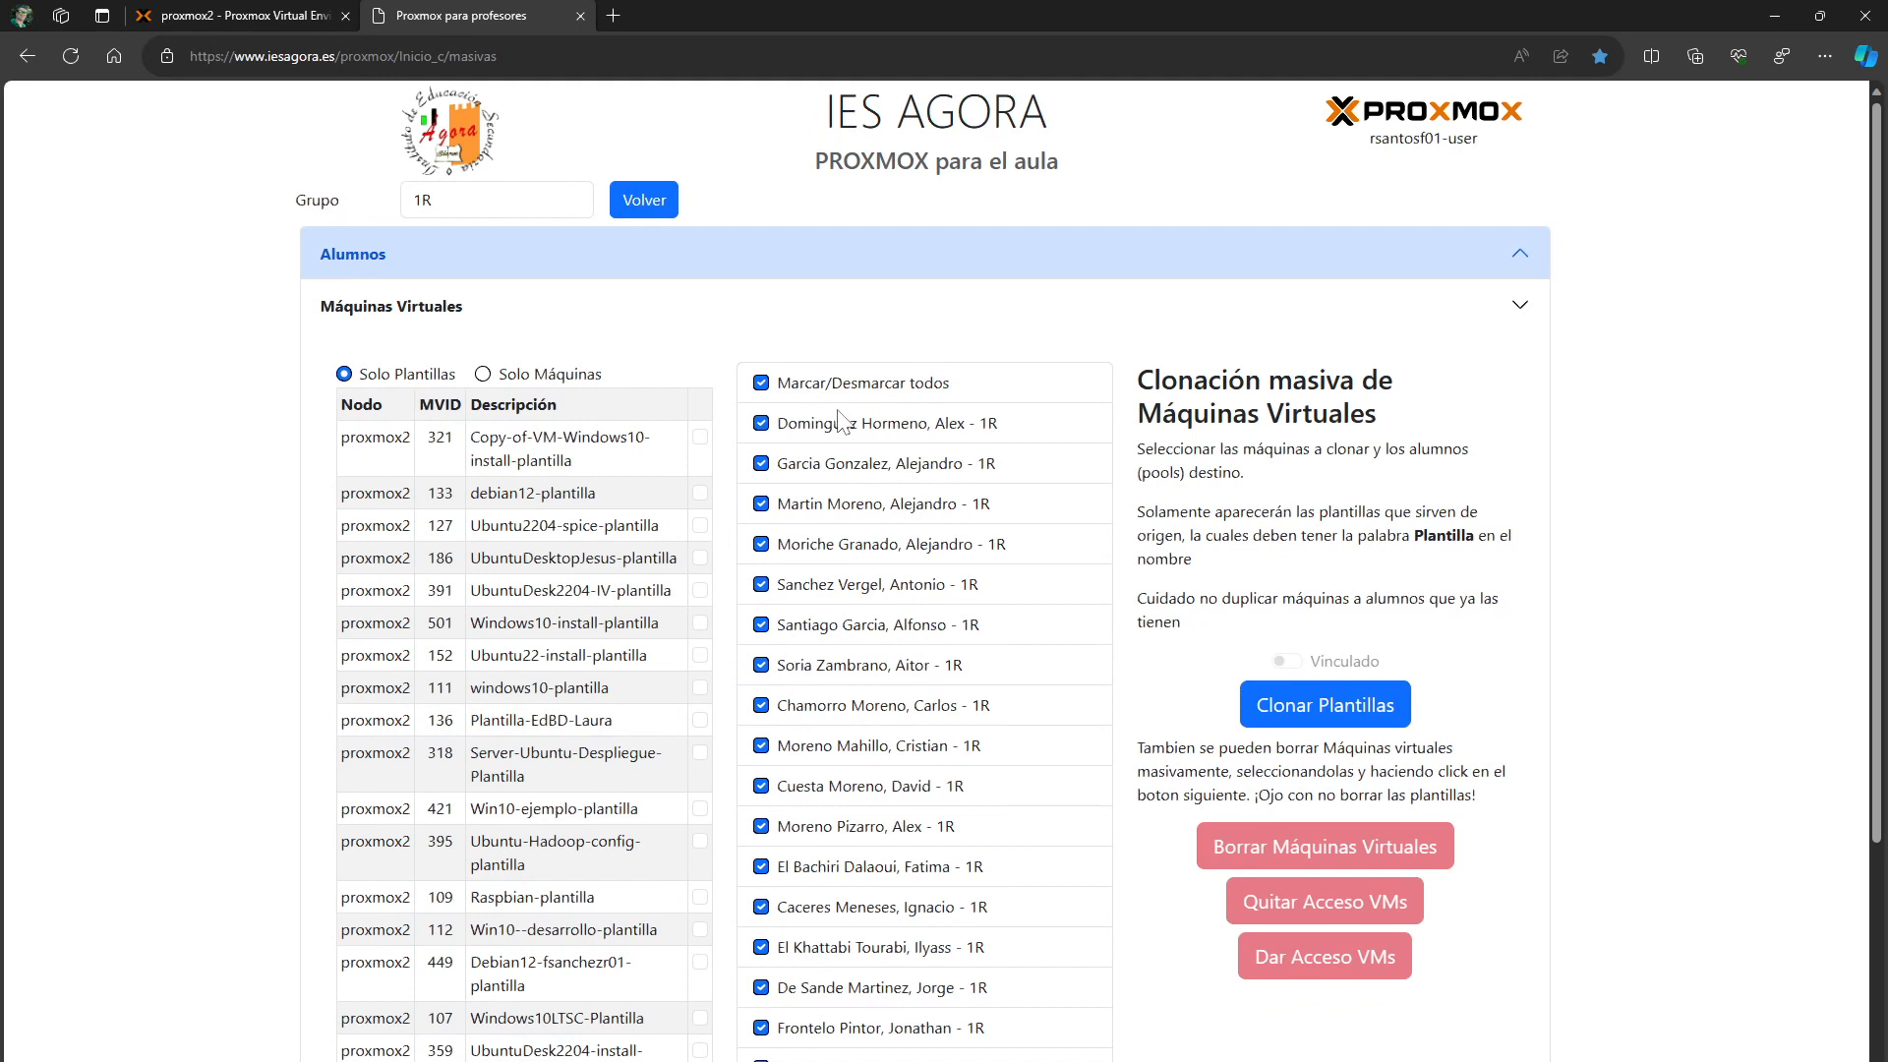
Switch to the Proxmox VE tab and check the "ubuntu22-instal" search results for the cloned machines
click(246, 15)
click(423, 98)
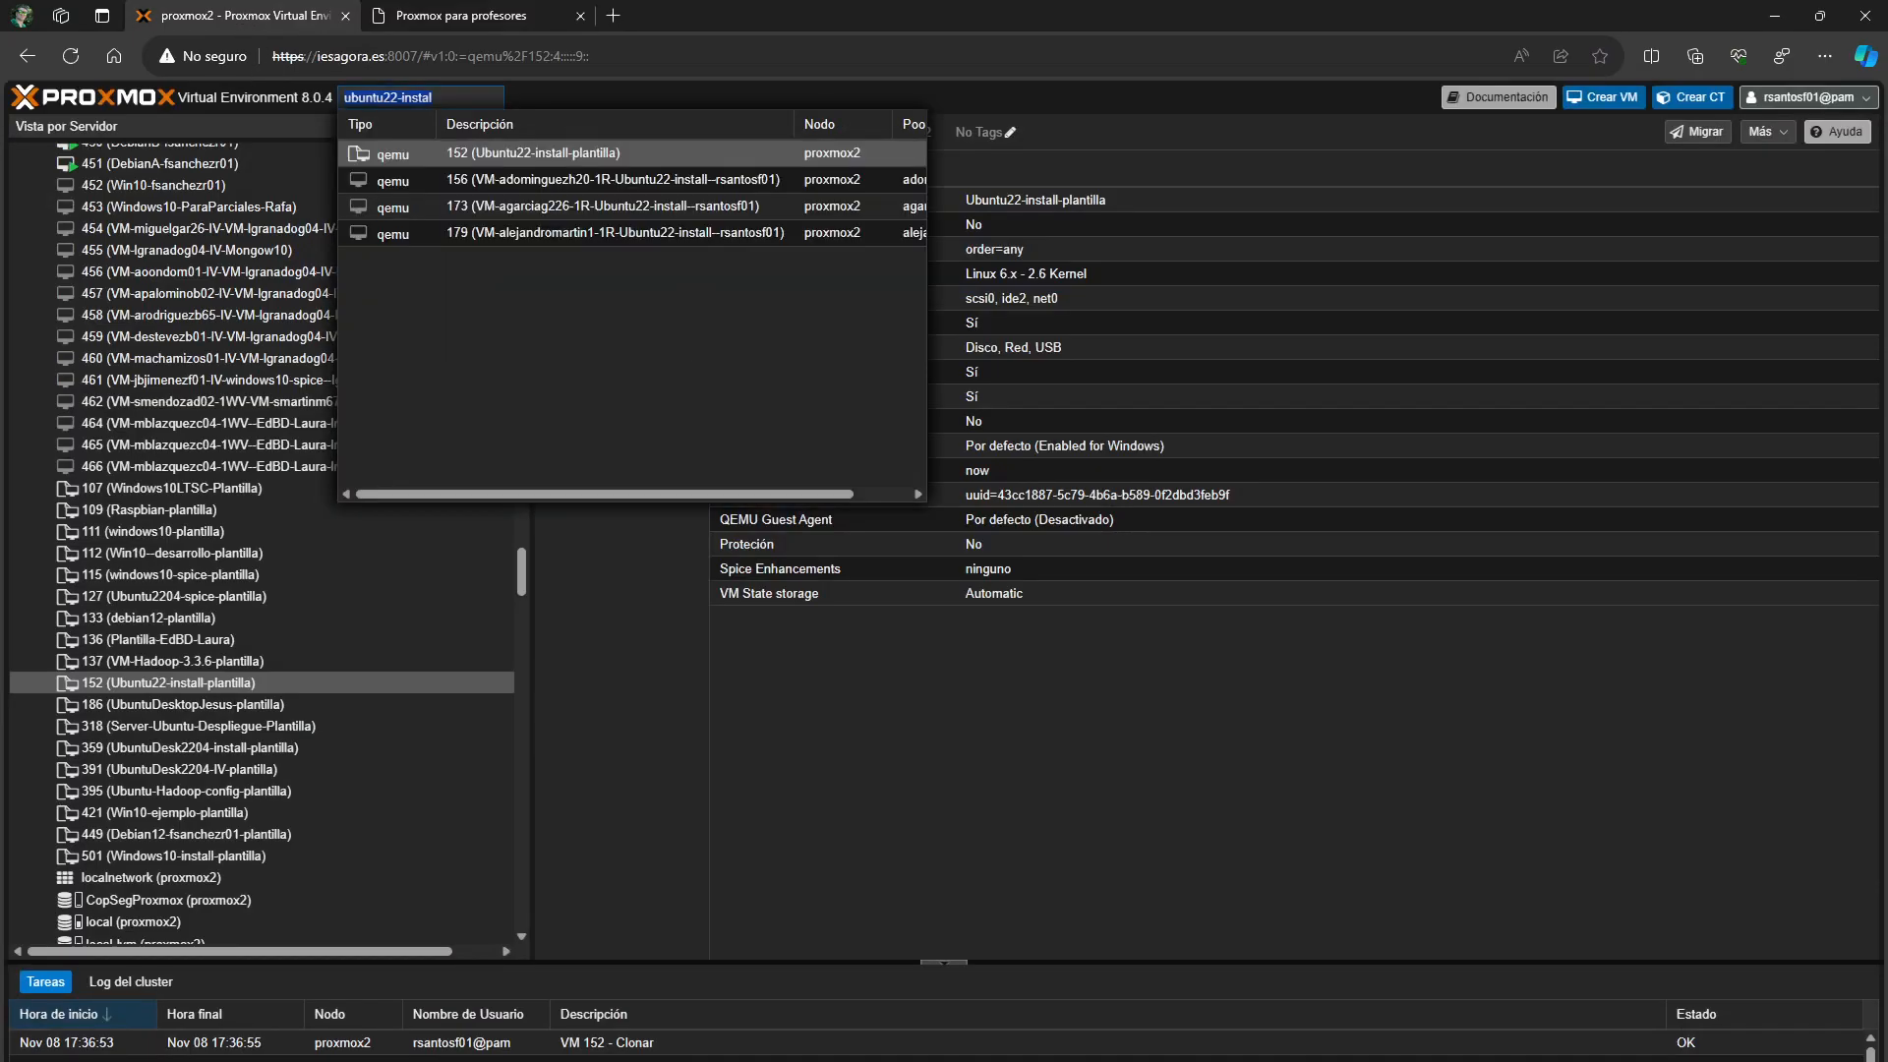